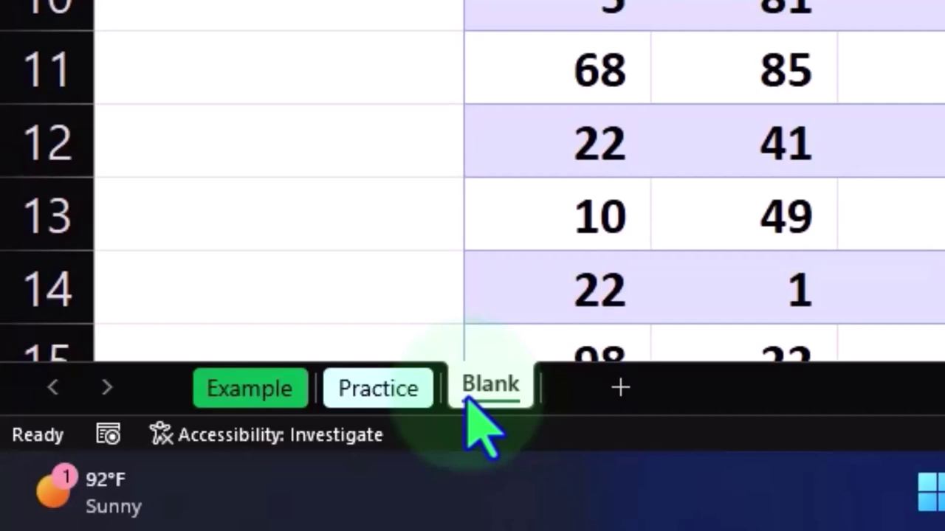
- Re-enter B2's =RANDBETWEEN(1,100) formula to refresh the samples, then move right along row 3
click(229, 144)
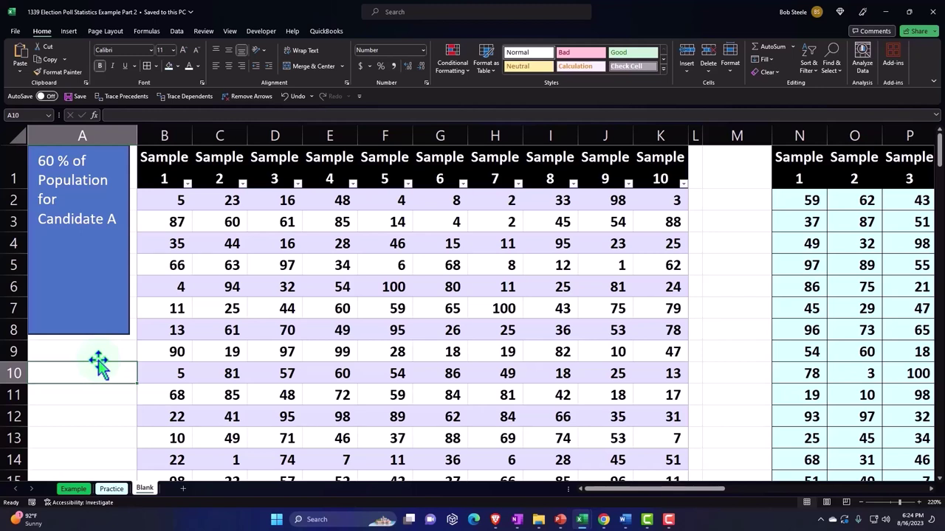
click(89, 312)
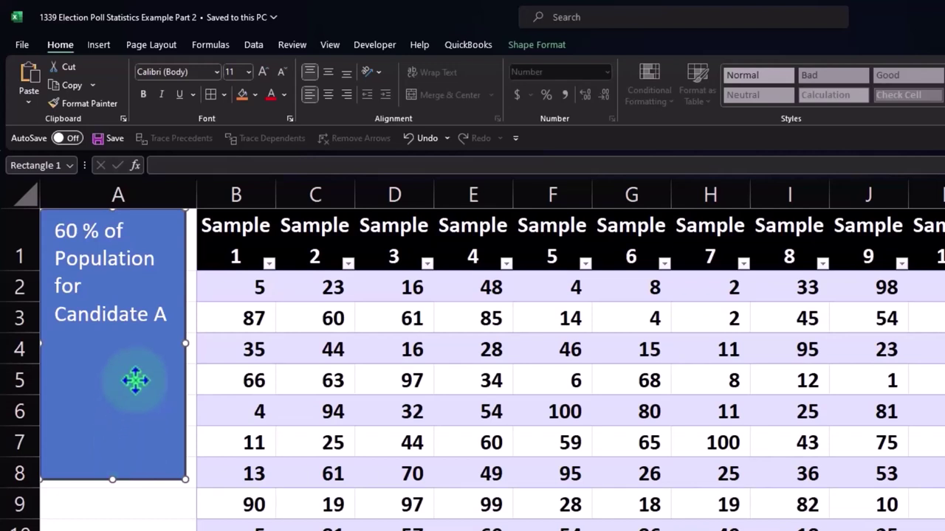
double_click(233, 280)
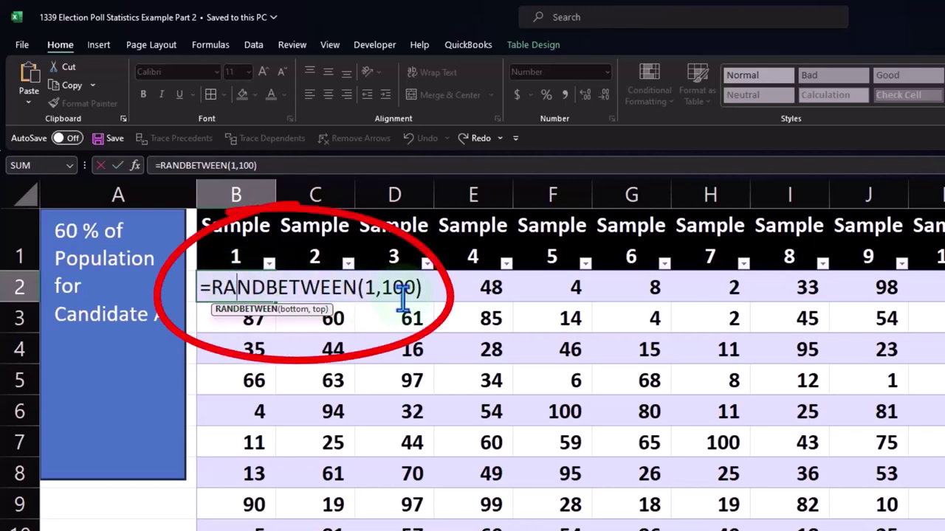
key(Return)
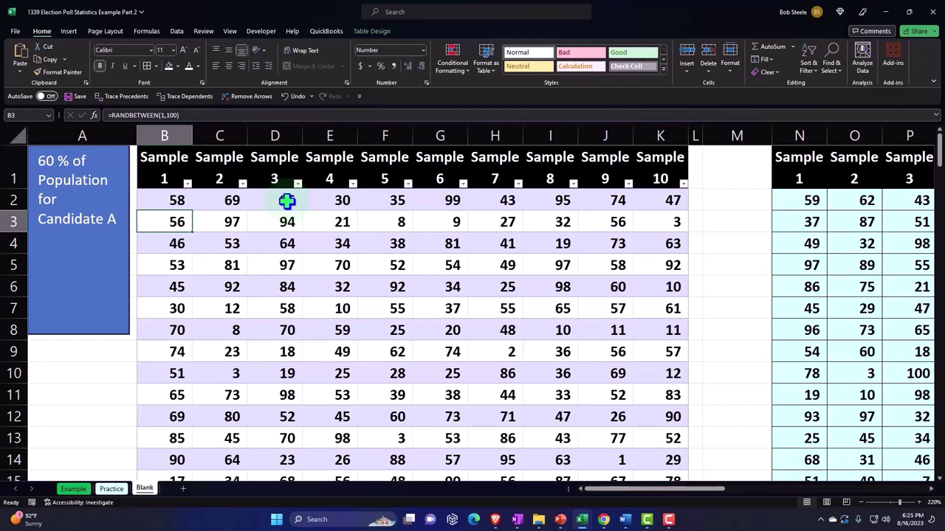
key(Right)
key(Right)
key(Right)
key(Right)
key(Right)
key(Right)
key(Right)
key(Right)
key(Right)
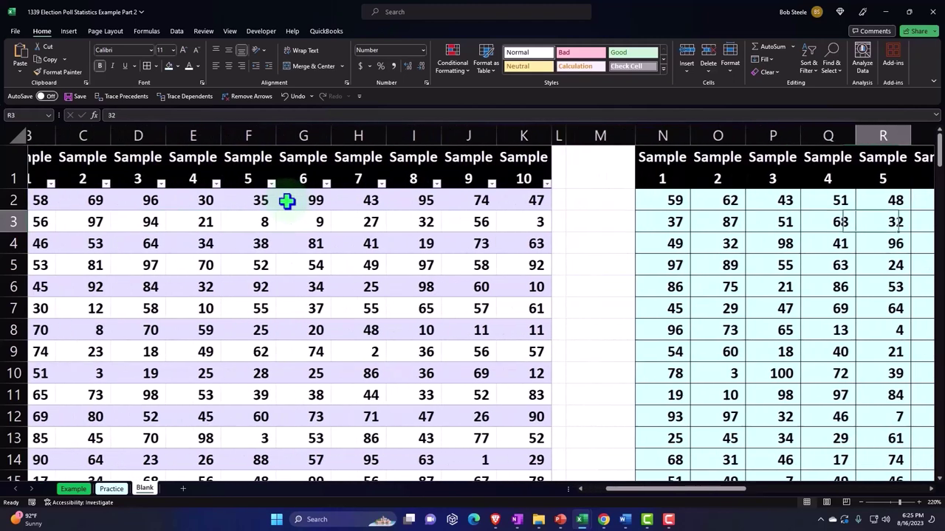
key(Right)
key(Right)
key(Right)
key(Right)
key(Right)
key(Right)
key(Right)
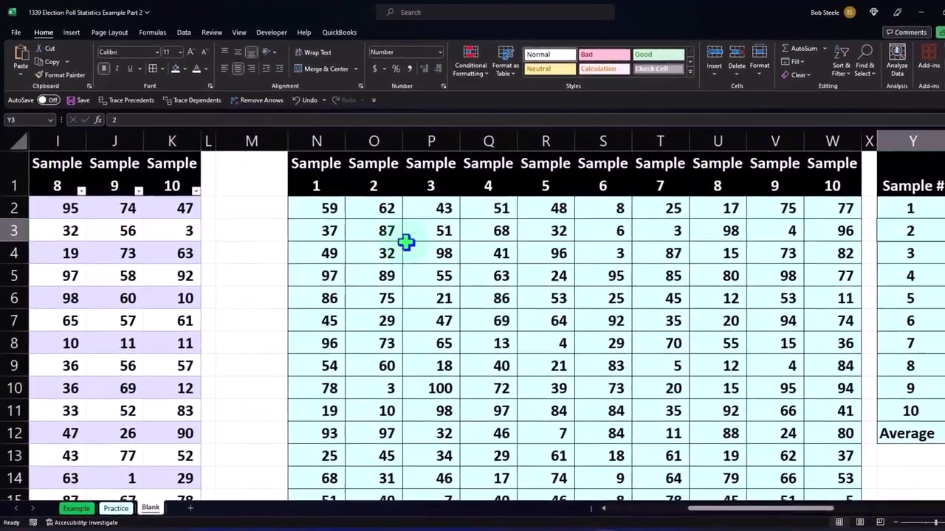
- Recalculate the random samples from P3 in the second sample table
click(418, 223)
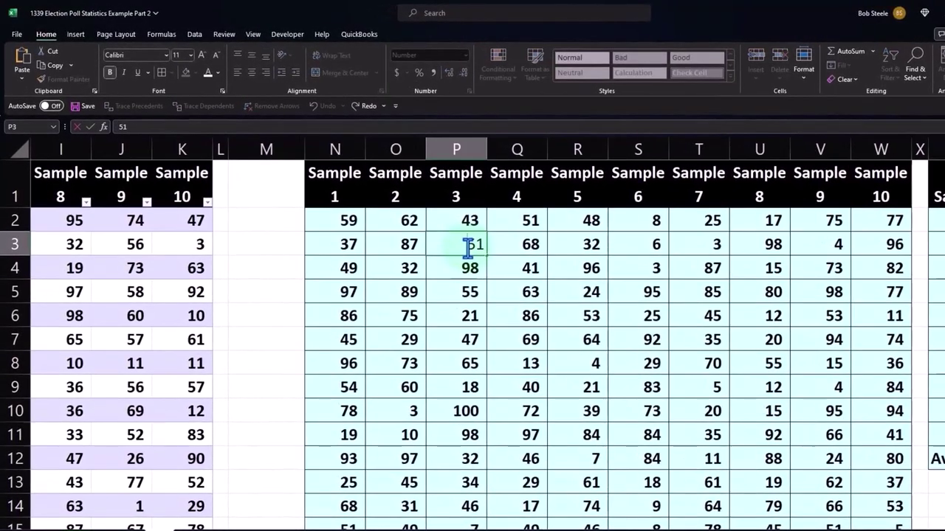
key(Return)
click(596, 264)
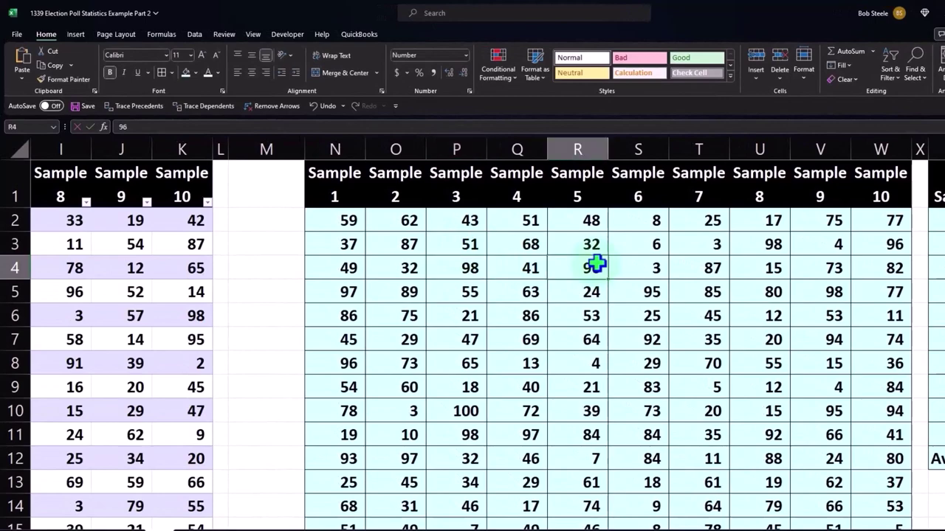
key(Right)
key(Right)
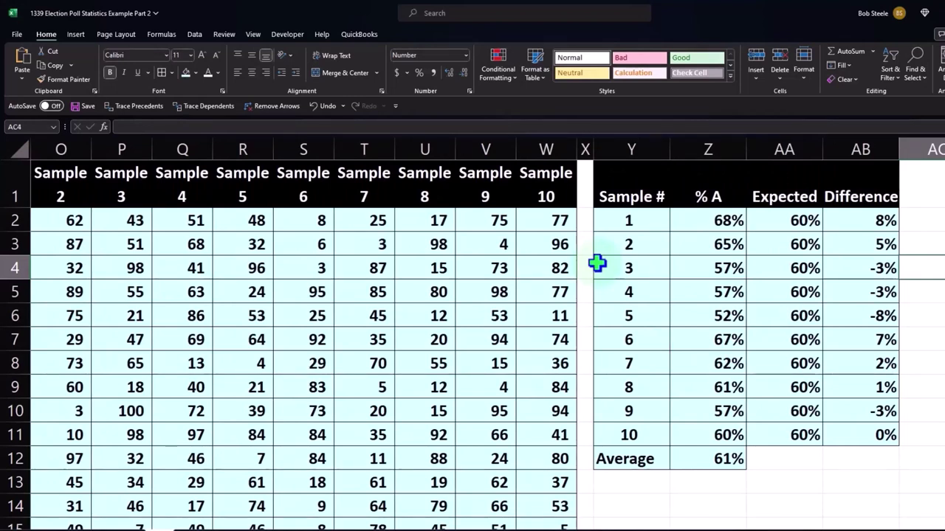
- Check the Sample 10 heading and the 68% %A value, then move past column AB
click(552, 183)
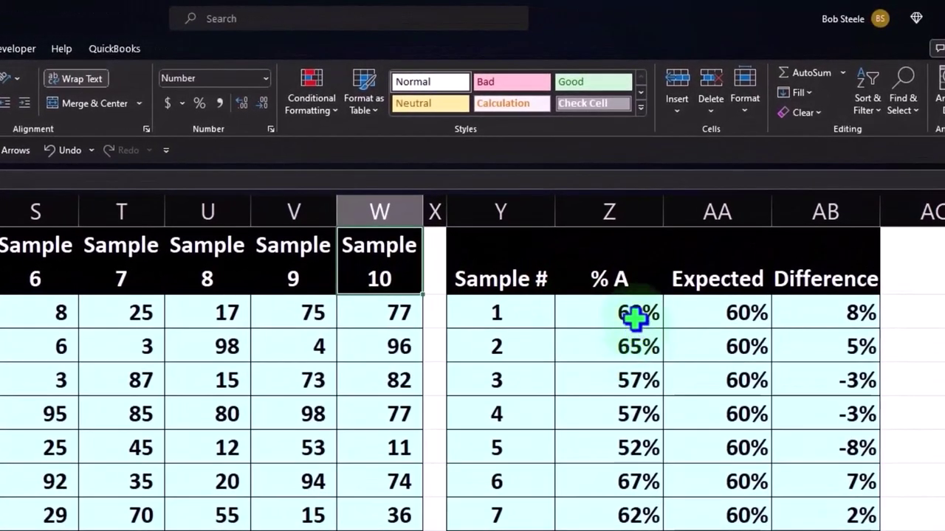
click(634, 313)
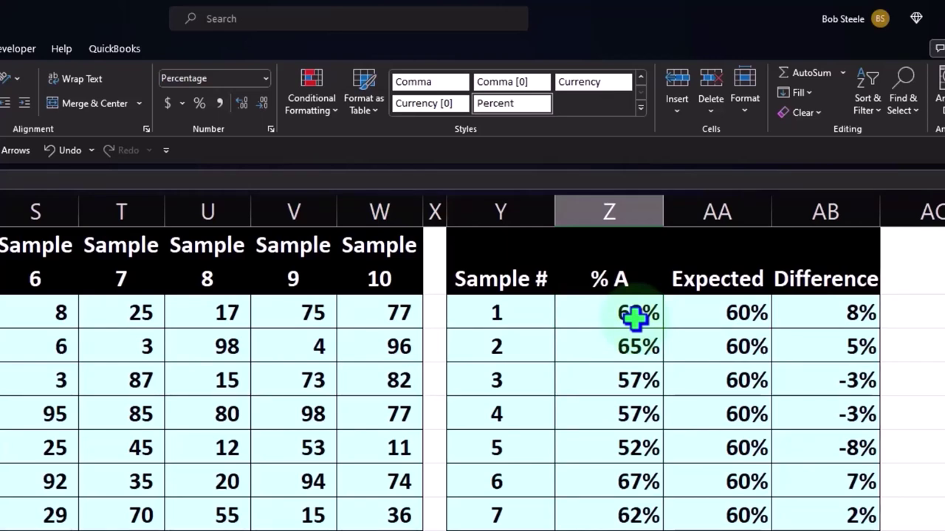
key(Right)
key(Right)
key(Right)
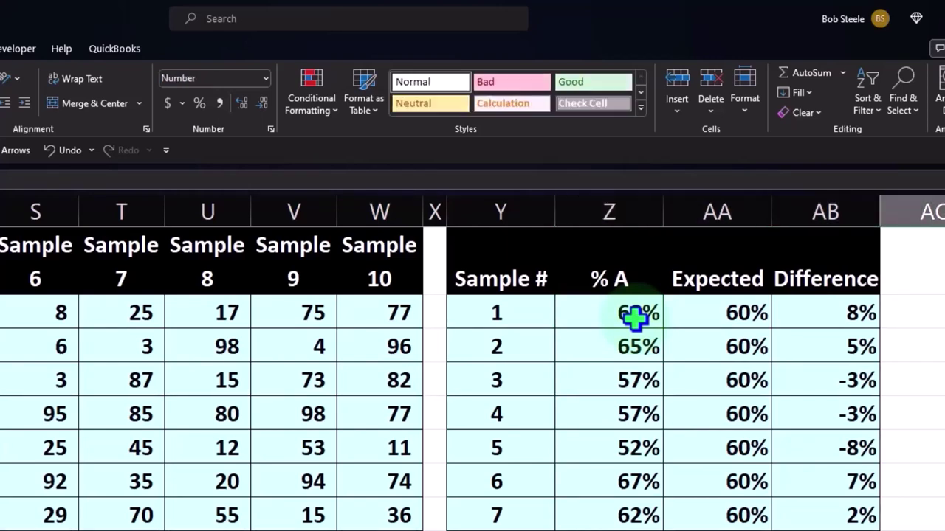
key(Right)
key(Right)
key(Right)
key(Right)
key(Right)
key(Right)
key(Right)
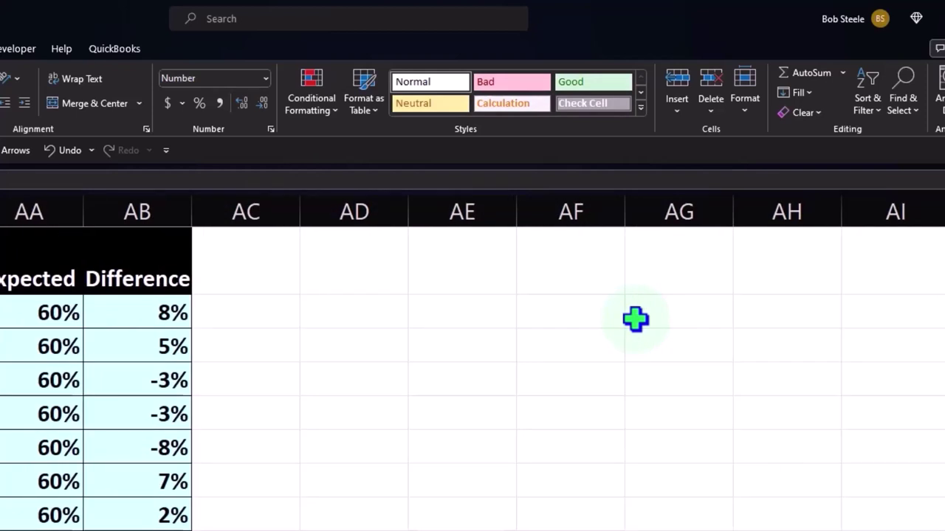
key(Right)
key(Right)
key(Right)
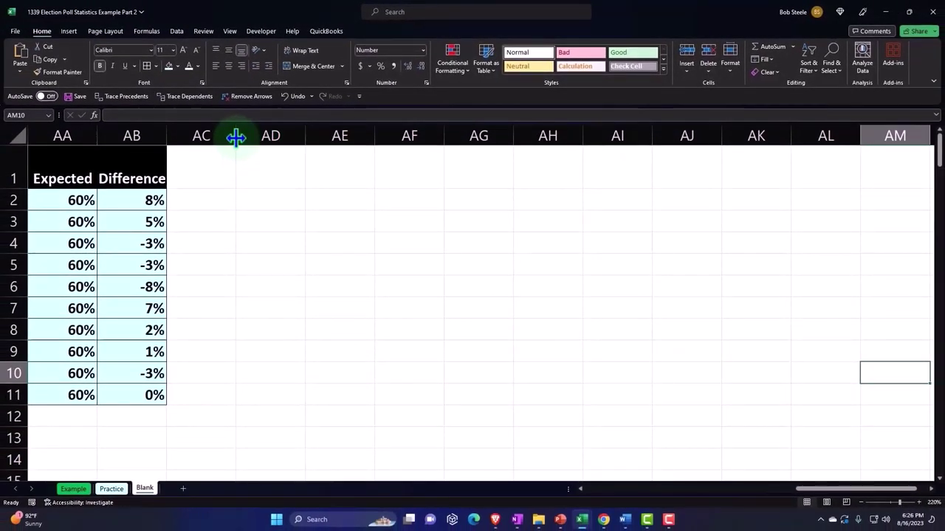
- Narrow column AC to about 1.00 width and enter 'Sample 1' in AD1
drag(236, 137, 178, 142)
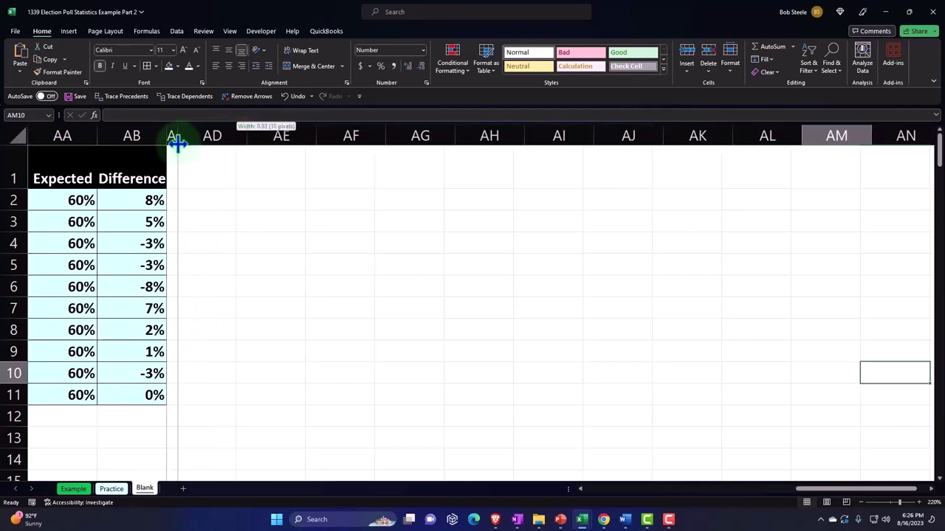
drag(178, 142, 176, 142)
click(217, 168)
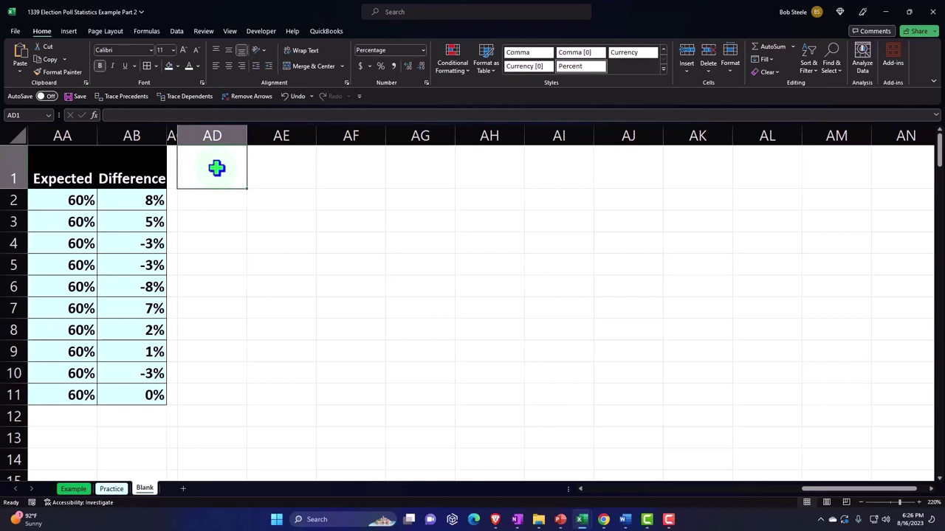
text(SDam)
key(BackSpace)
key(BackSpace)
key(BackSpace)
key(BackSpace)
text(S)
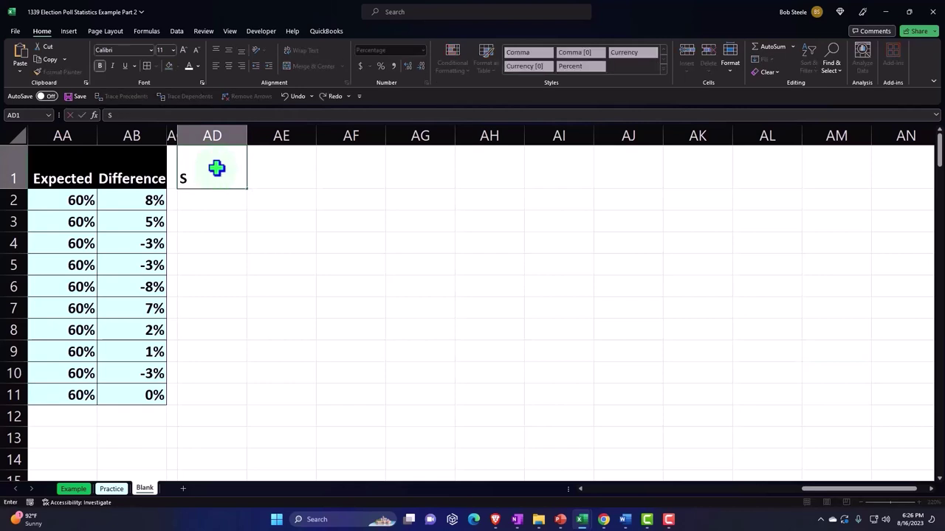
text(am)
text(ple 1)
key(Return)
- Begin typing the next Sample heading in AE1
key(Up)
key(Right)
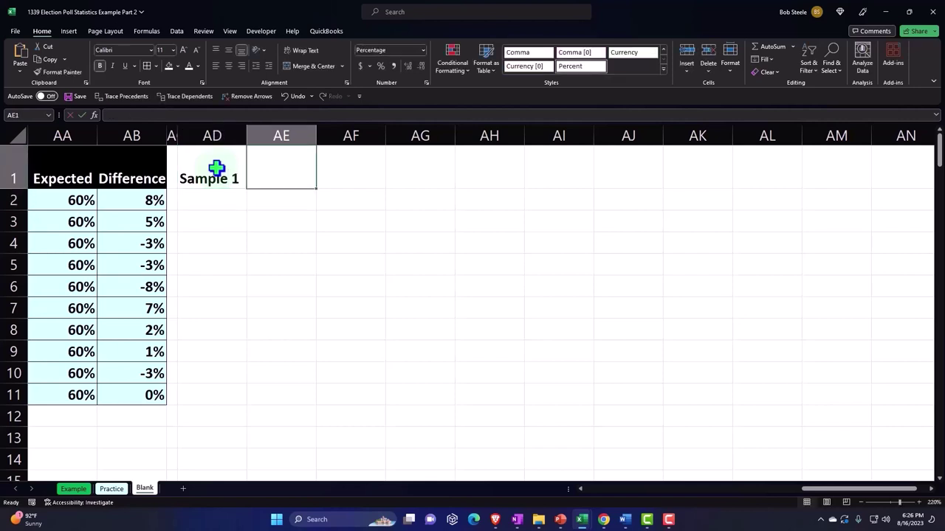
text(SDa)
key(BackSpace)
key(BackSpace)
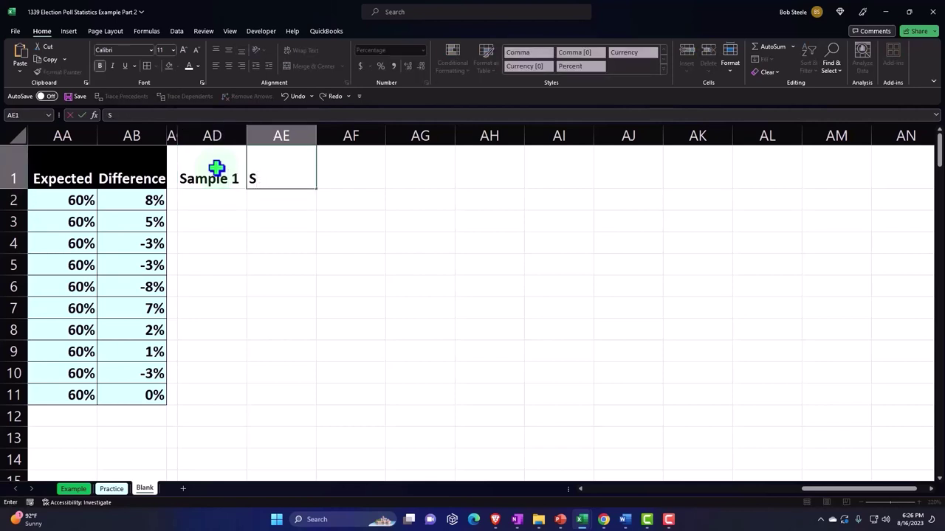
- Complete 'Sample 2' in AE1 and fill the headings across row 1 to Sample 500 in column TI
text(ample)
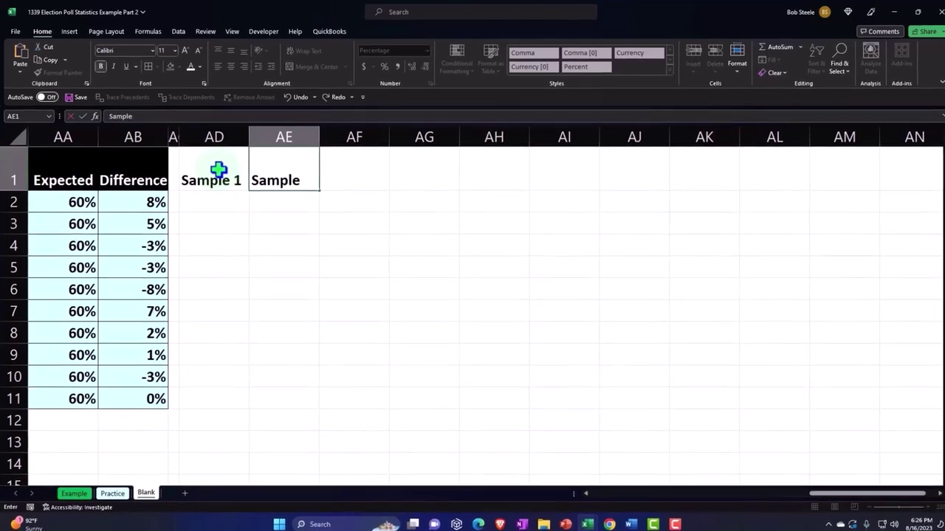
text( 2)
key(Return)
drag(218, 170, 264, 170)
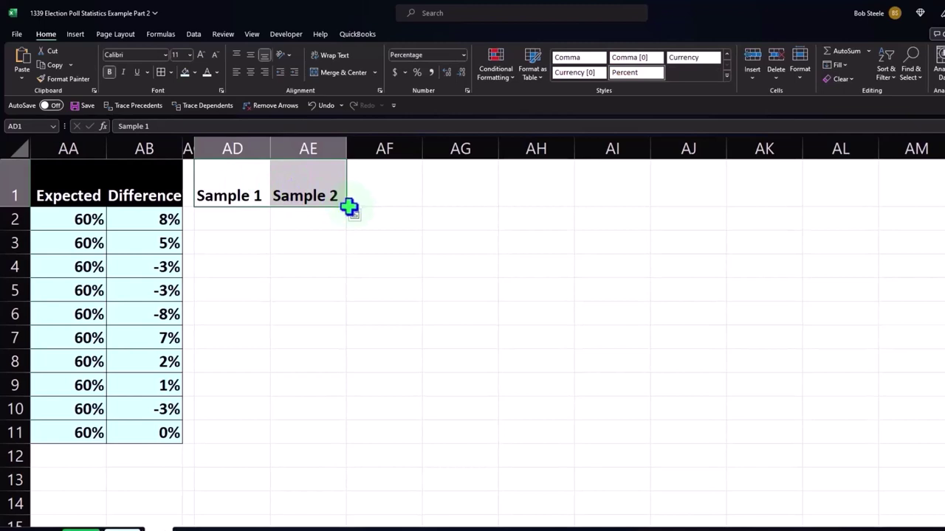
drag(347, 210, 941, 215)
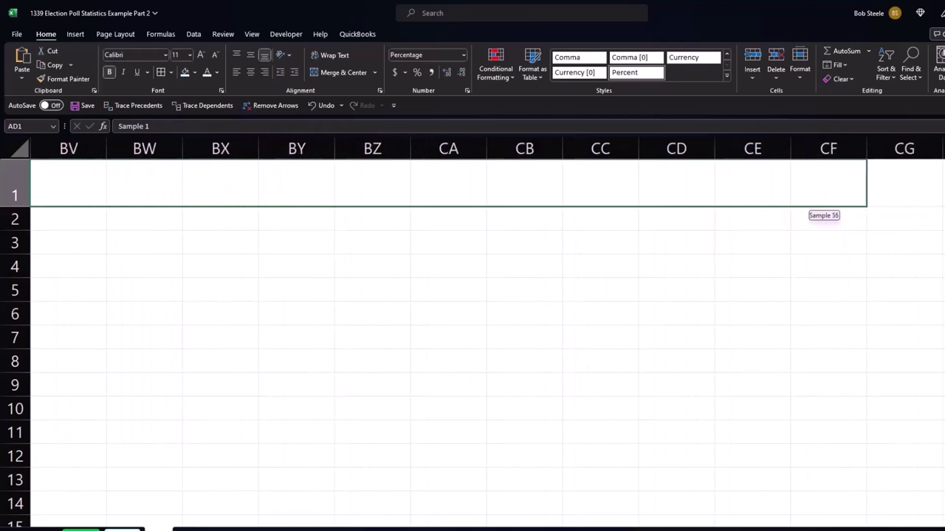
drag(941, 215, 941, 215)
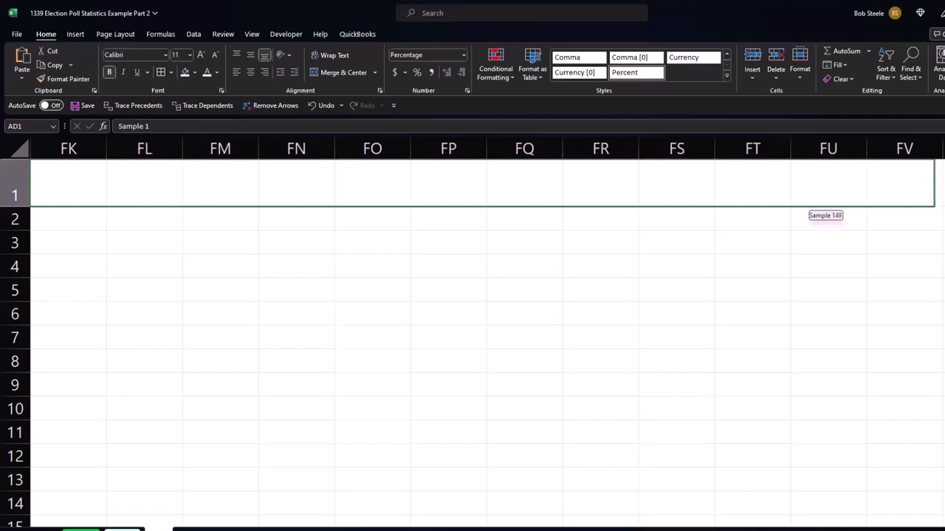
drag(931, 206, 925, 206)
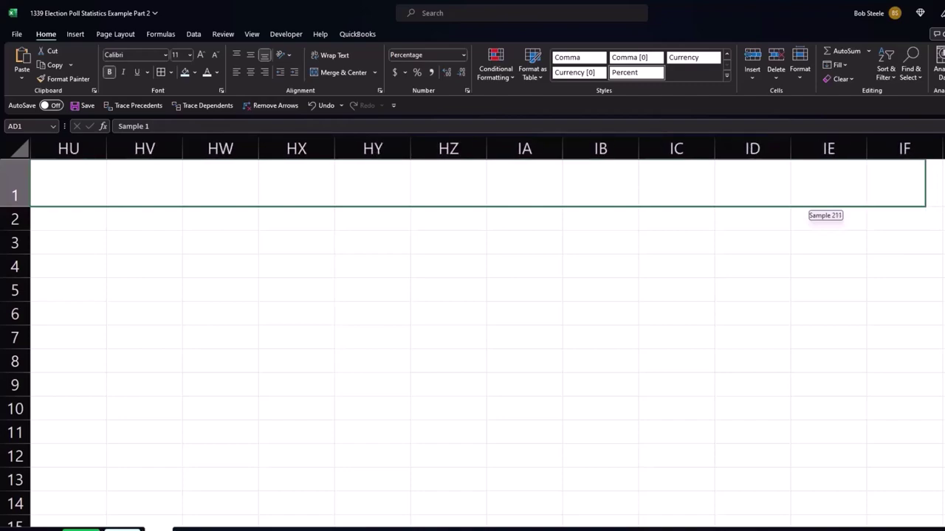
mouse_move(926, 206)
mouse_down()
mouse_move(837, 199)
mouse_move(931, 196)
mouse_up()
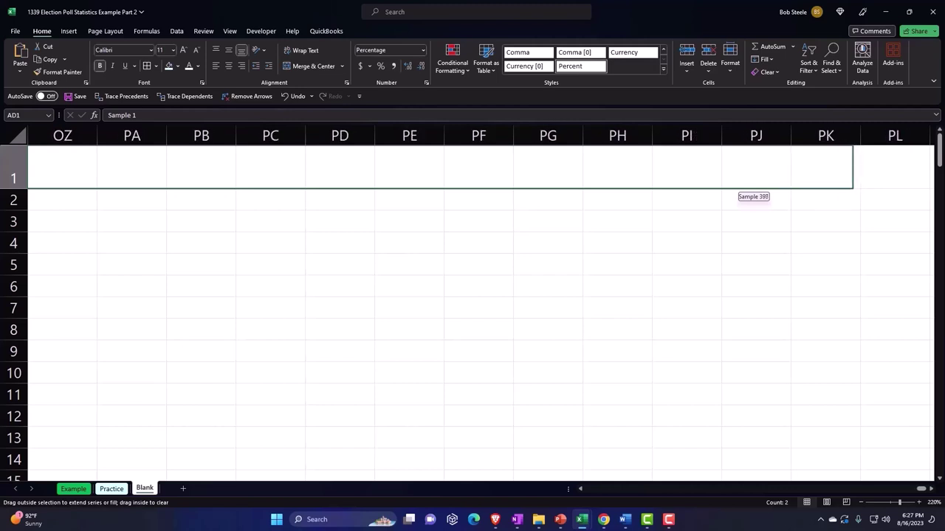
mouse_move(931, 196)
mouse_down()
mouse_move(922, 188)
mouse_move(803, 194)
mouse_move(836, 184)
mouse_up()
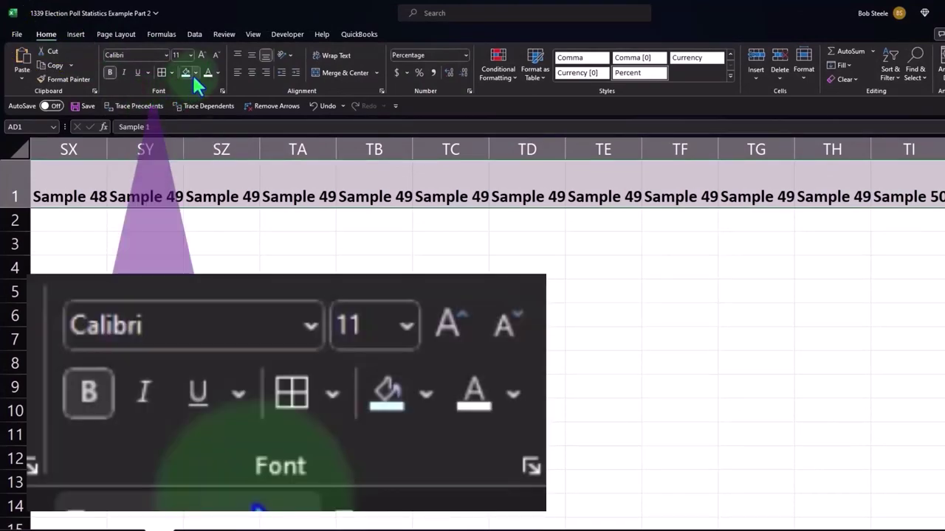
- Fill the Sample heading row black and enter 1 and 2 in AD2 and AD3
click(195, 73)
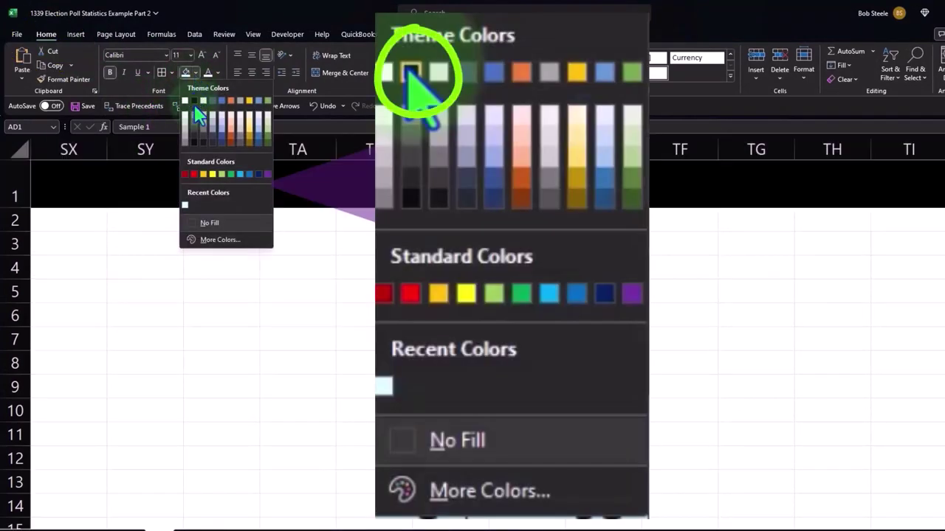
click(194, 101)
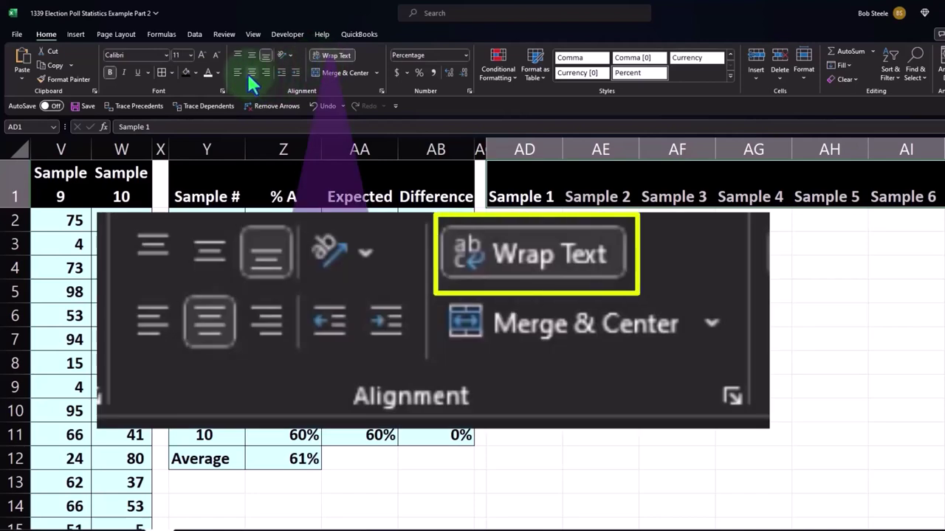
click(520, 215)
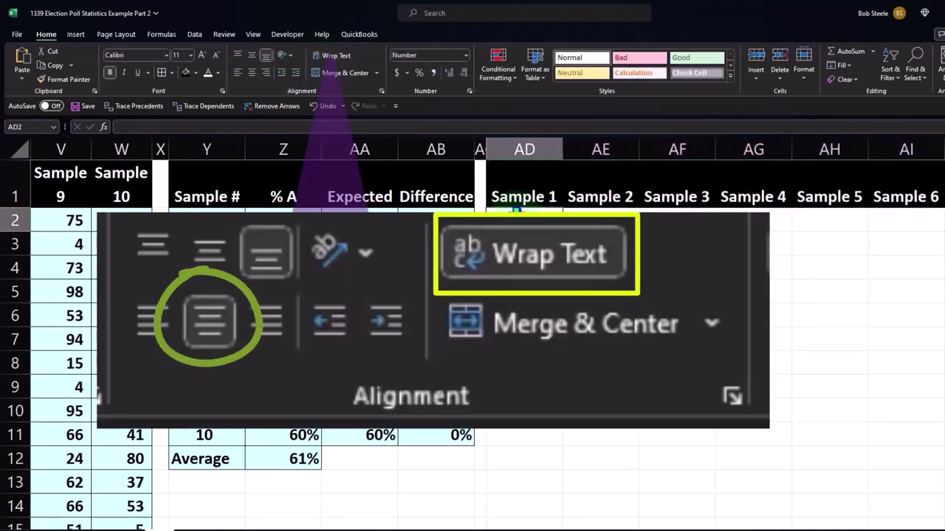
text(1)
key(Return)
text(2)
key(Return)
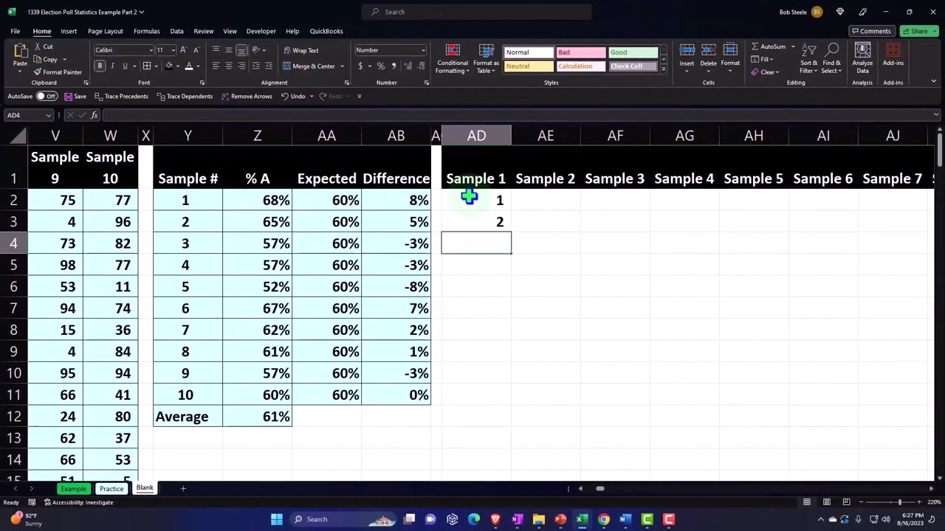
- Extend the 1, 2 series down AD2:AD81 so Sample 1 runs from 1 to 80
drag(468, 196, 468, 212)
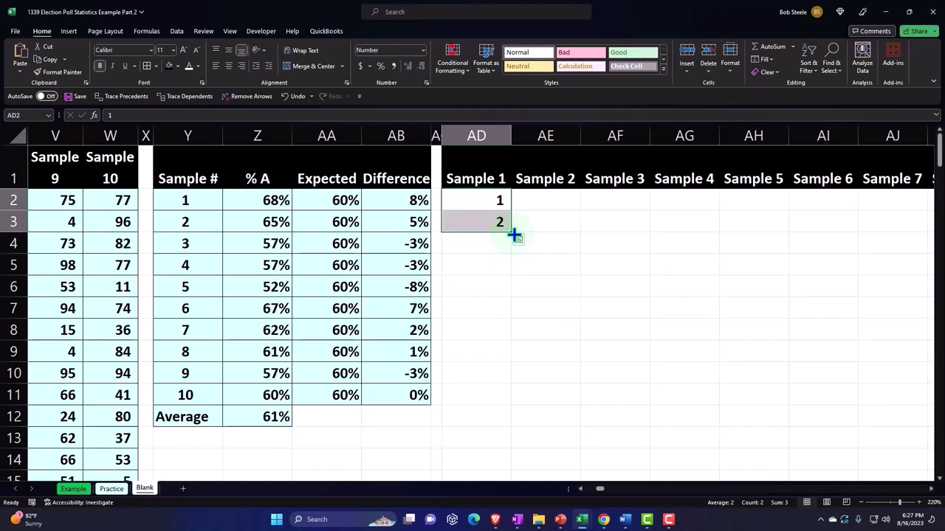
mouse_move(514, 234)
mouse_down()
mouse_move(517, 510)
mouse_move(504, 304)
mouse_up()
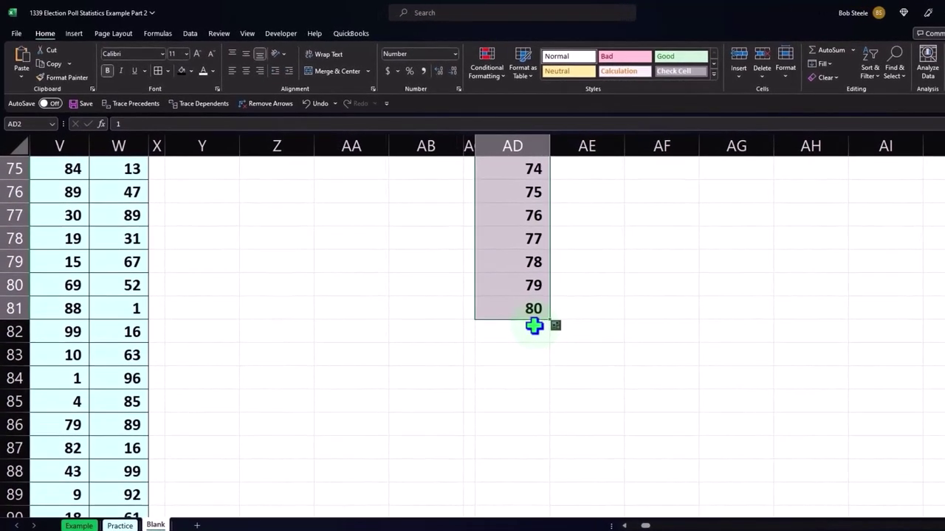
scroll(527, 319, up, 9)
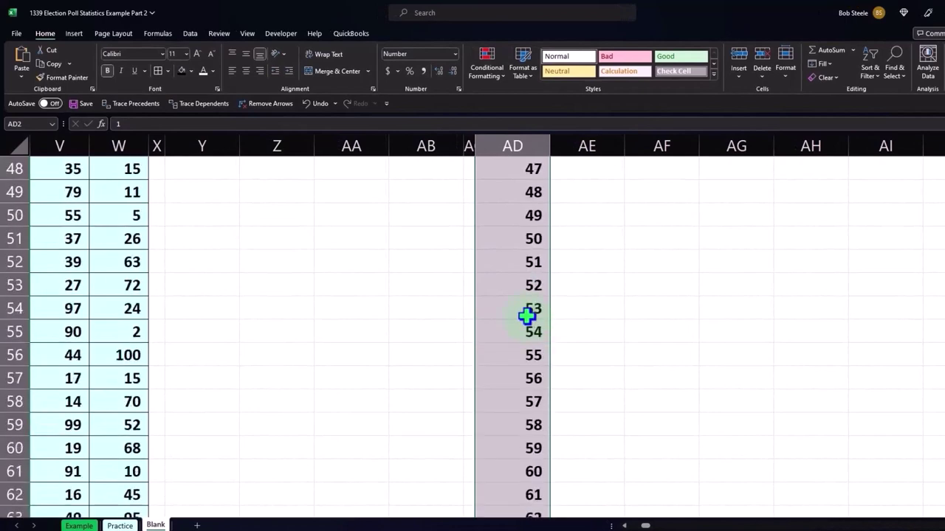
scroll(527, 317, up, 8)
scroll(527, 315, up, 8)
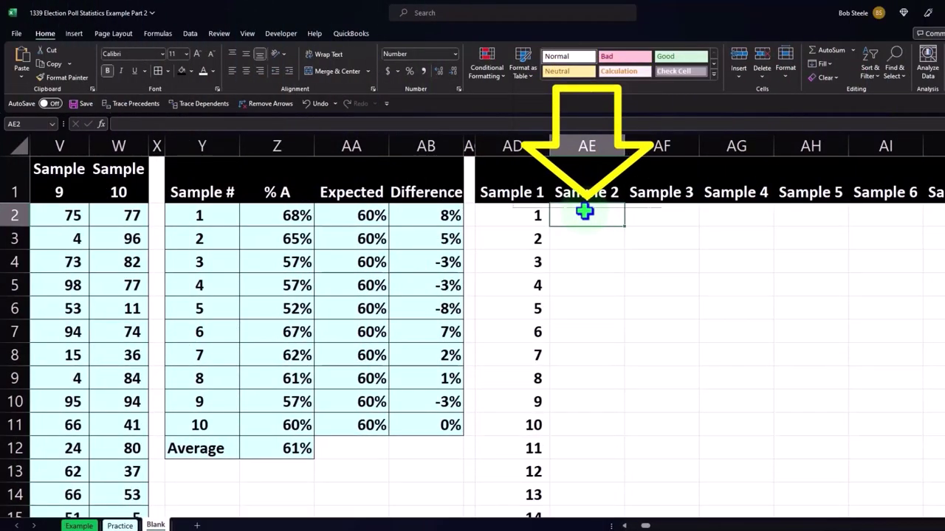
- Enter =RANDBETWEEN(1,100) in AE2 and begin copying it down the Sample 2 column
text(=ra)
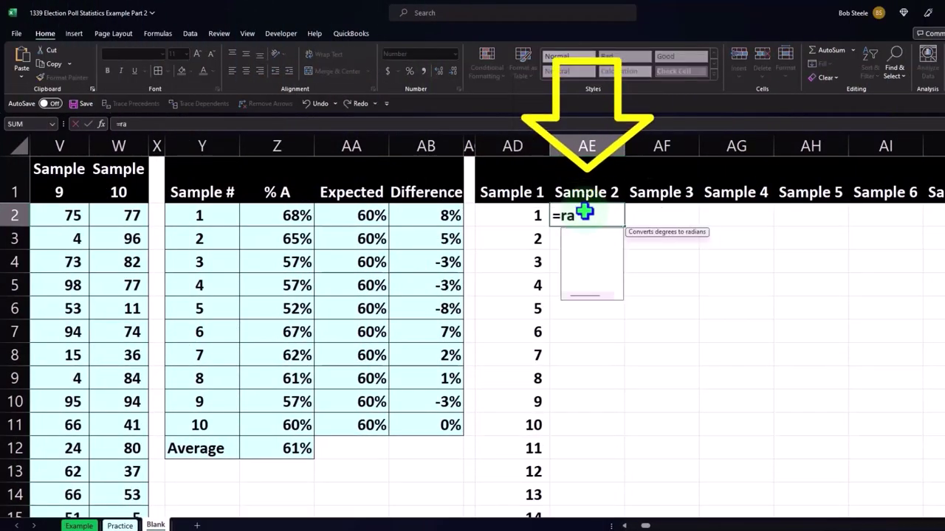
text(nd)
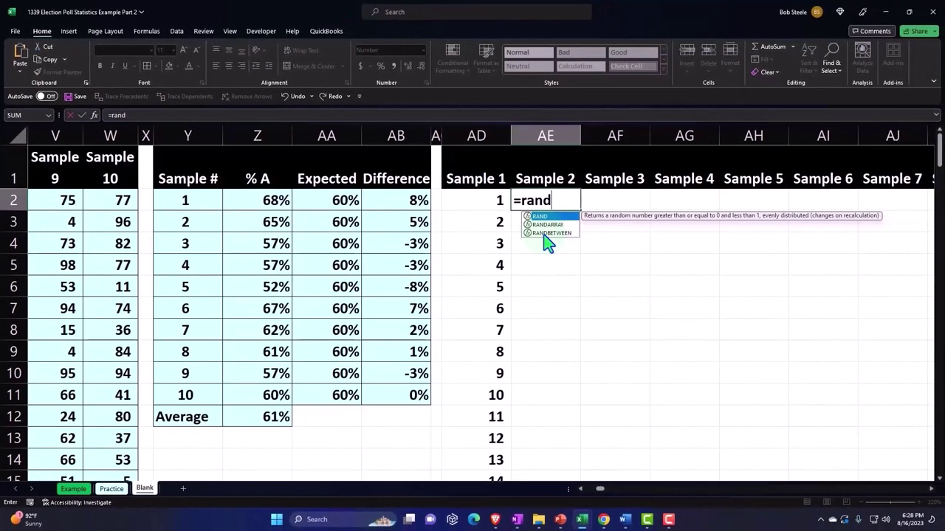
double_click(550, 235)
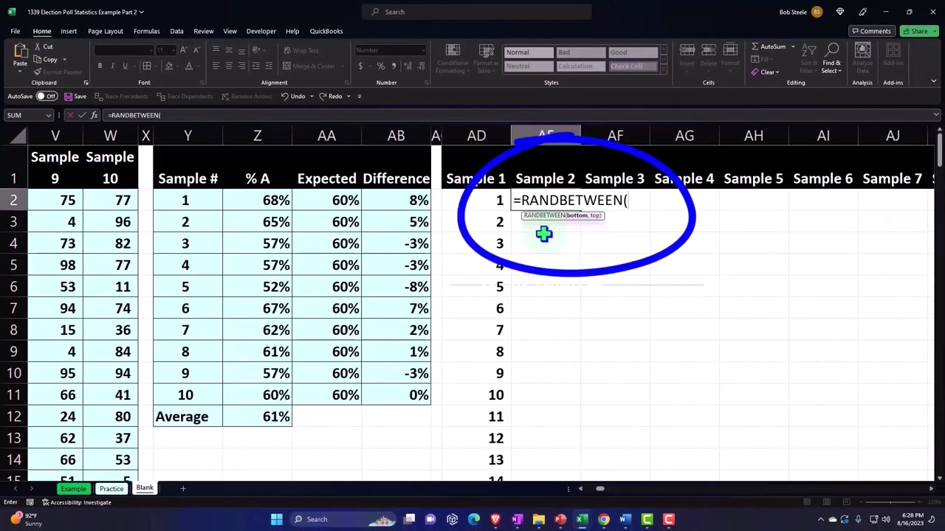
text(1,1)
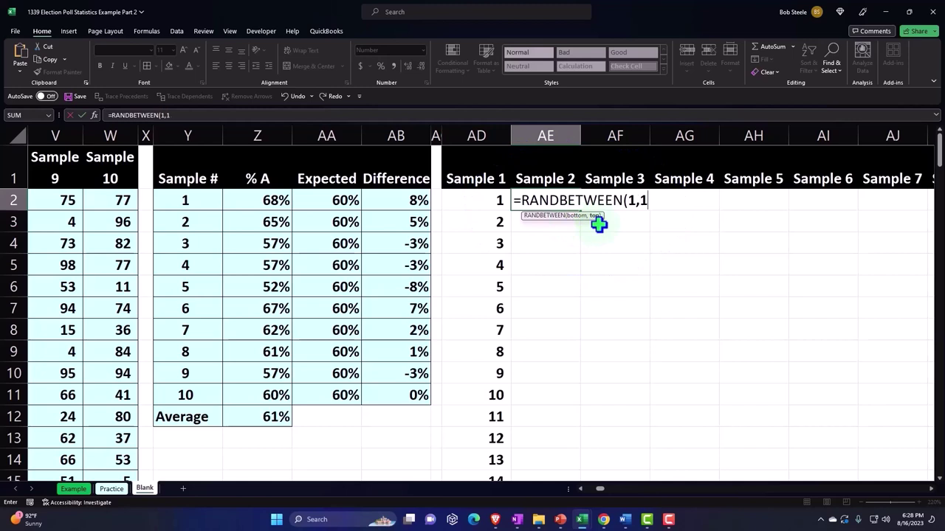
text())
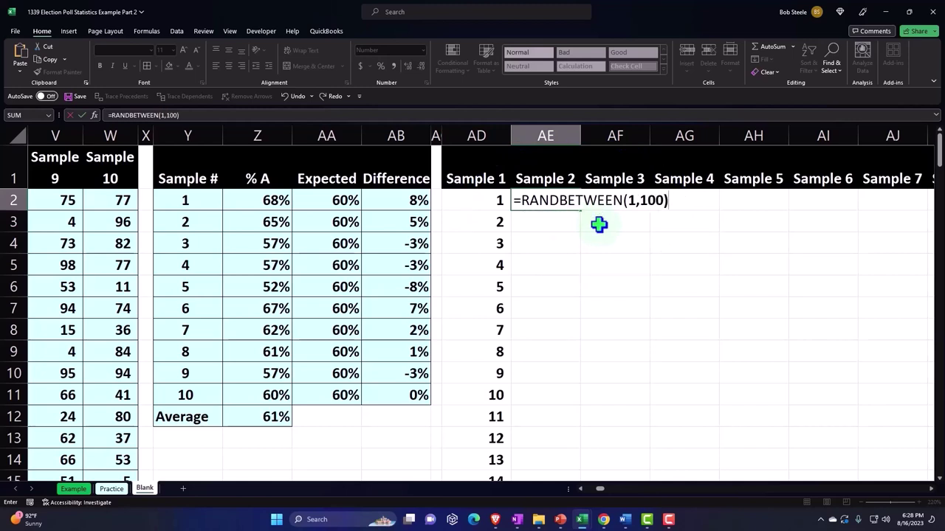
key(Return)
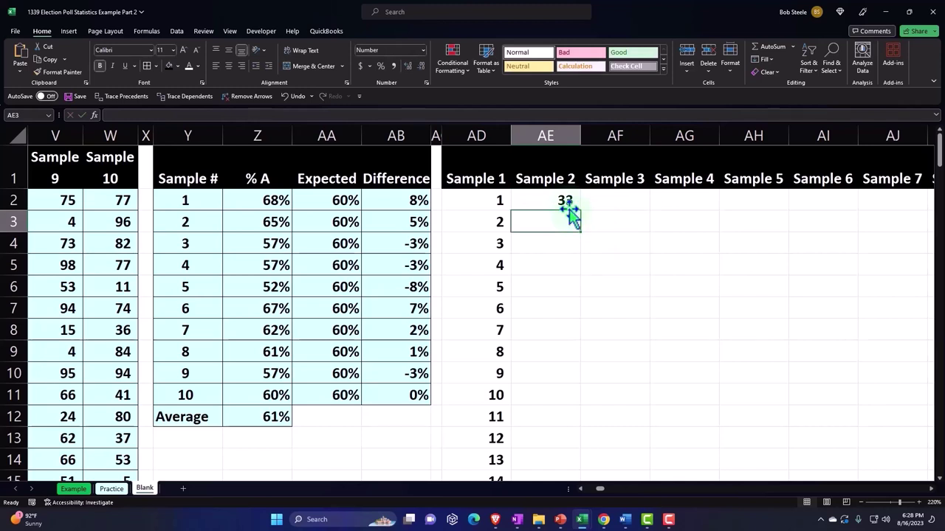
click(563, 203)
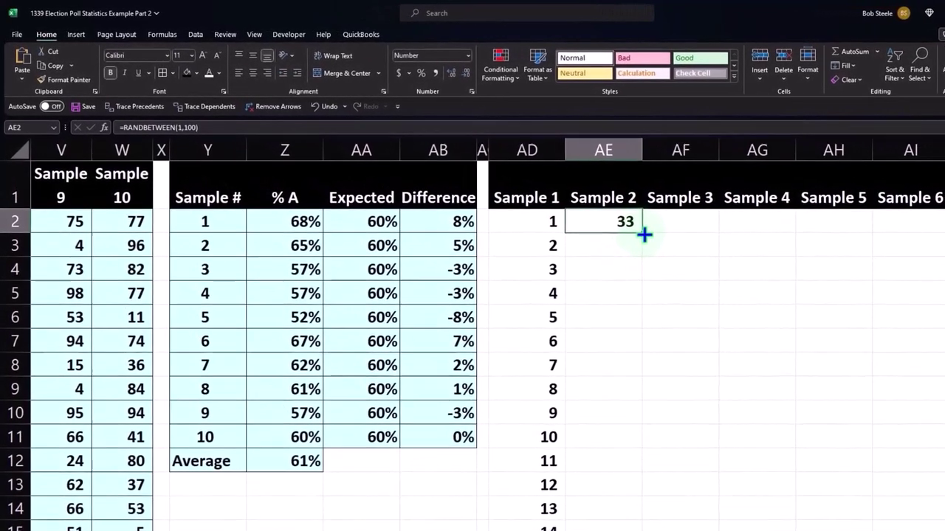
drag(643, 235, 636, 525)
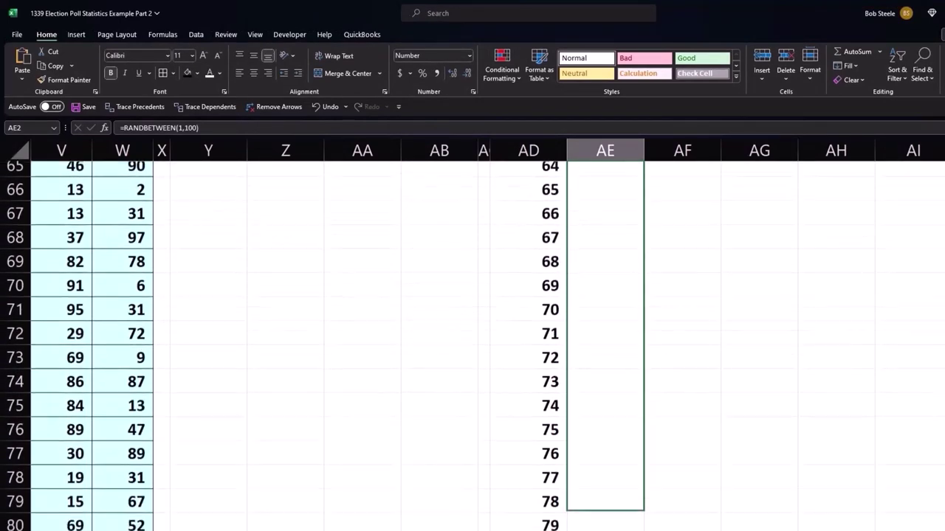
- Fill the RANDBETWEEN formula down Sample 2 to row 81 and copy the column
drag(636, 526, 633, 495)
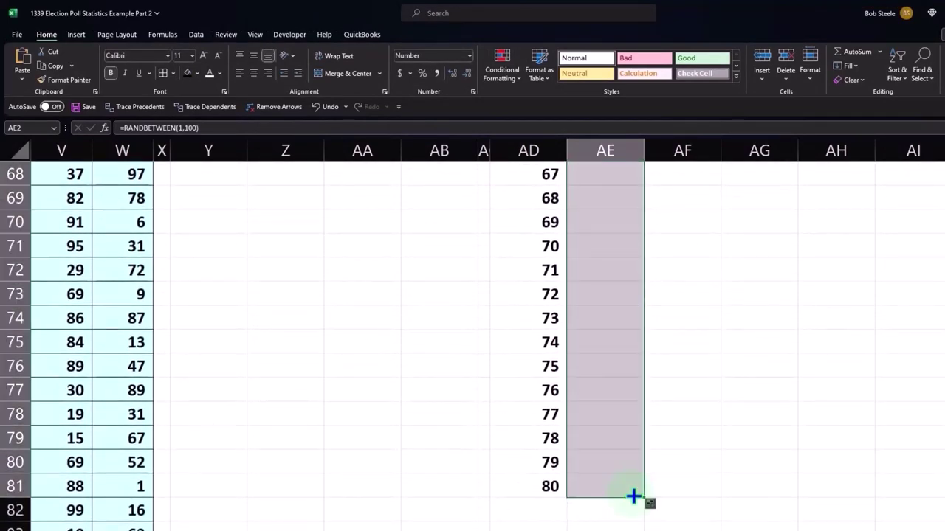
scroll(601, 375, up, 10)
scroll(600, 373, up, 12)
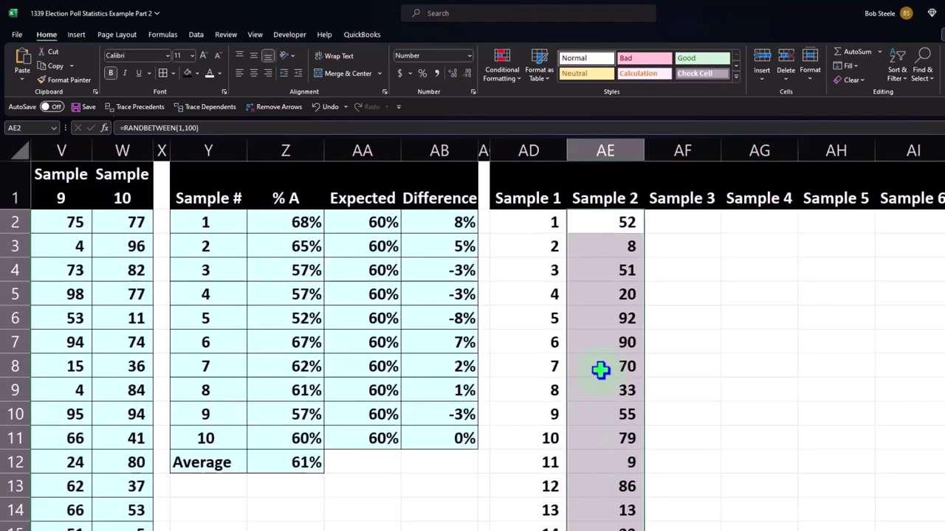
right_click(605, 242)
click(618, 263)
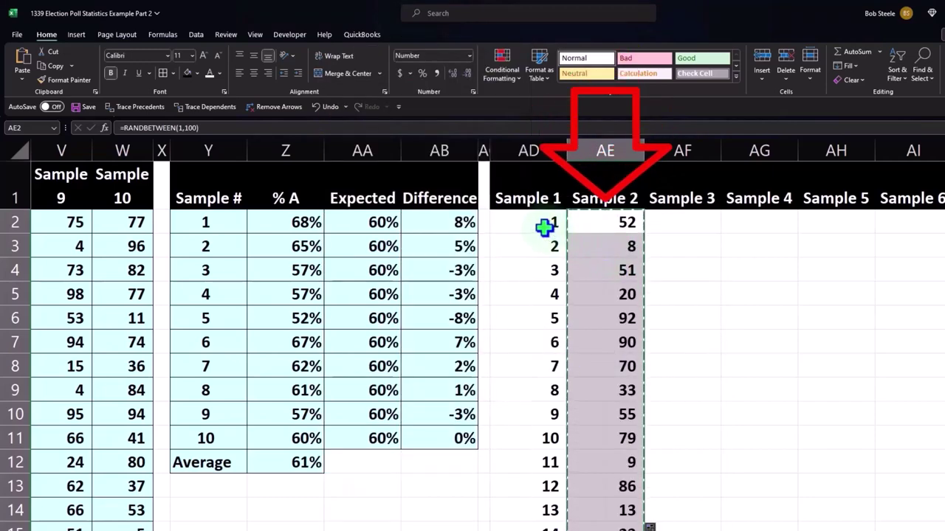
- Paste the random formulas over Sample 1 starting at AD2 and refresh the values
click(528, 219)
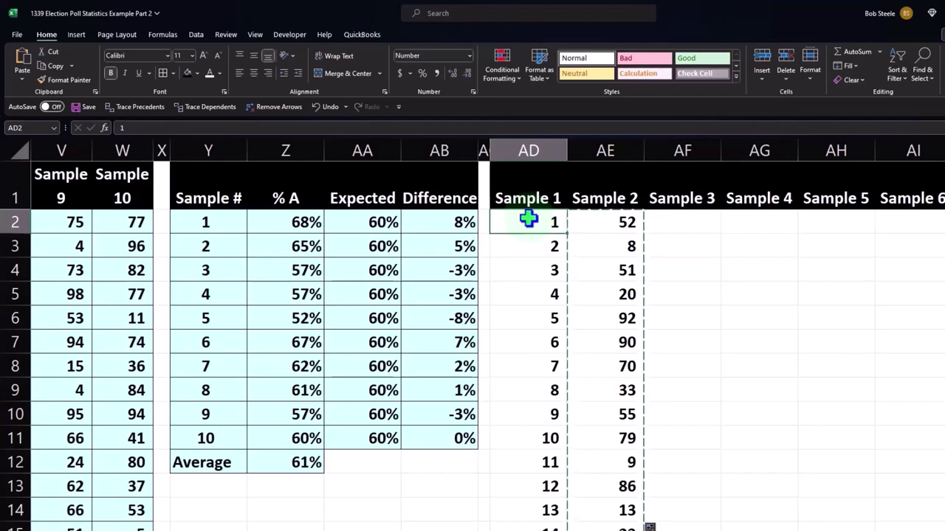
right_click(488, 199)
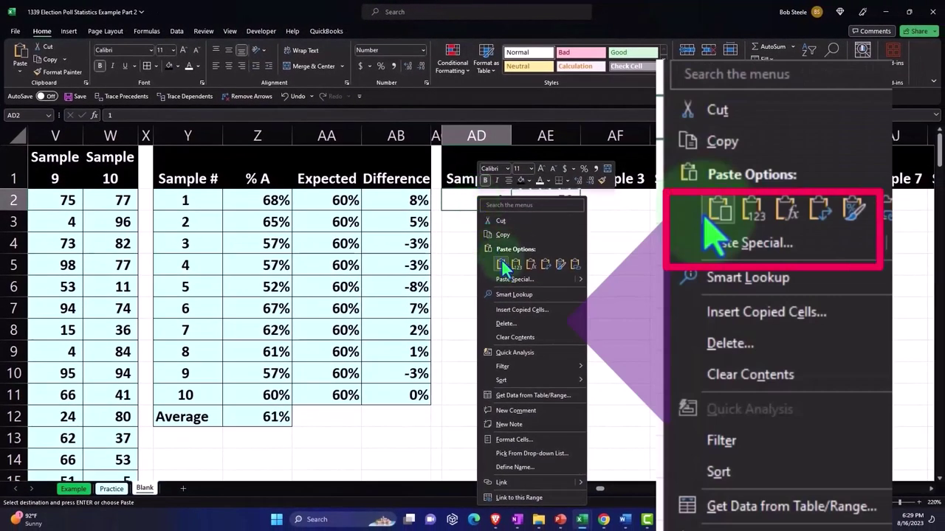
click(502, 265)
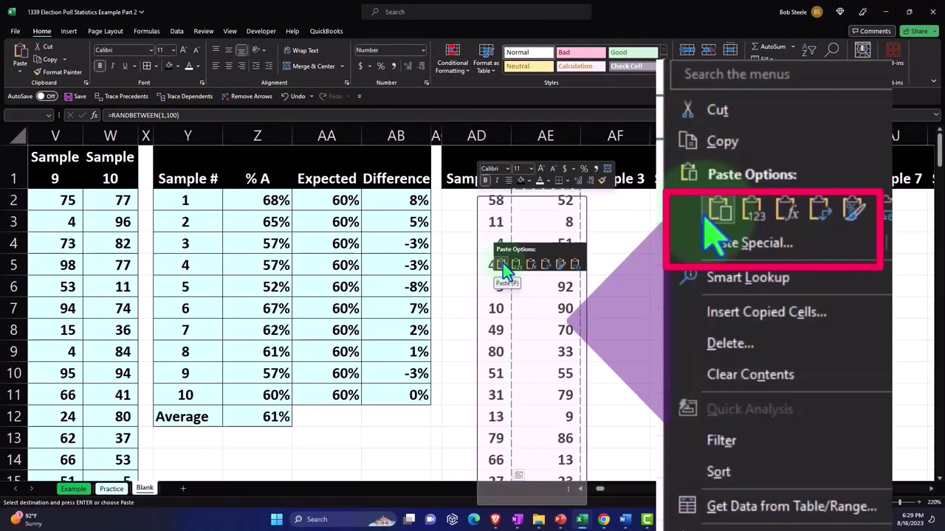
key(ctrl+z)
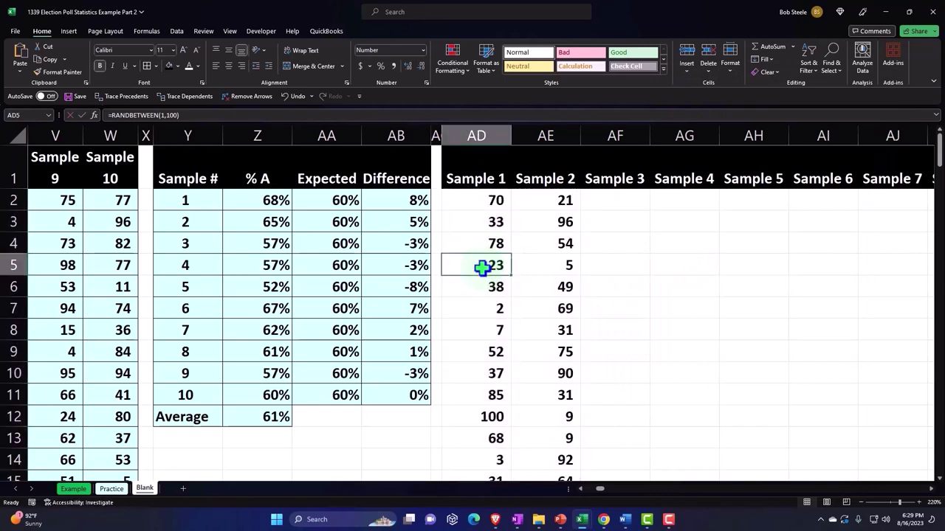
double_click(482, 266)
key(Return)
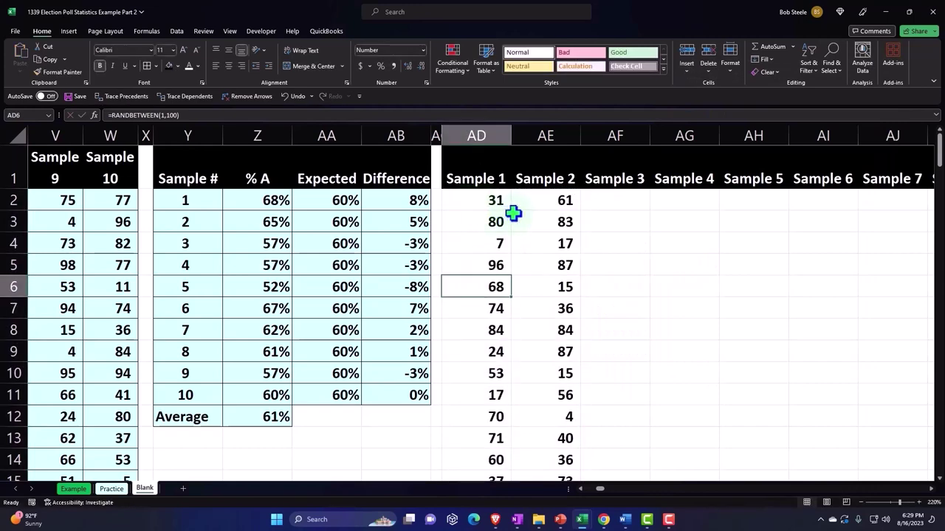
click(544, 201)
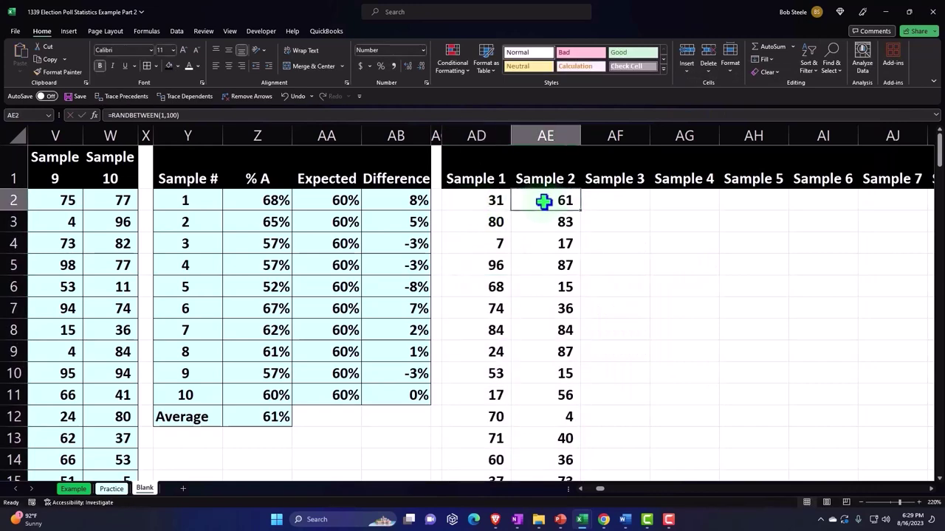
- Copy the Sample 2 =RANDBETWEEN(1,100) formulas down the column
click(596, 197)
right_click(596, 197)
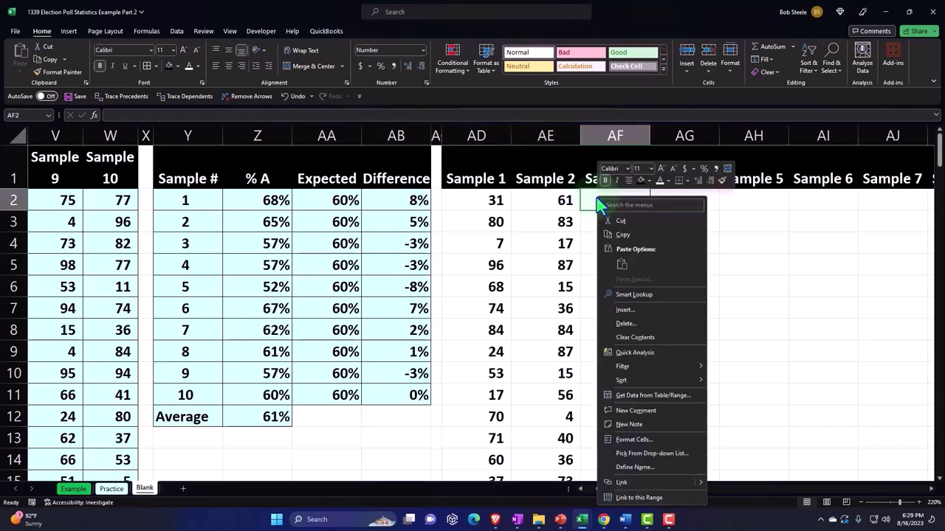
key(Escape)
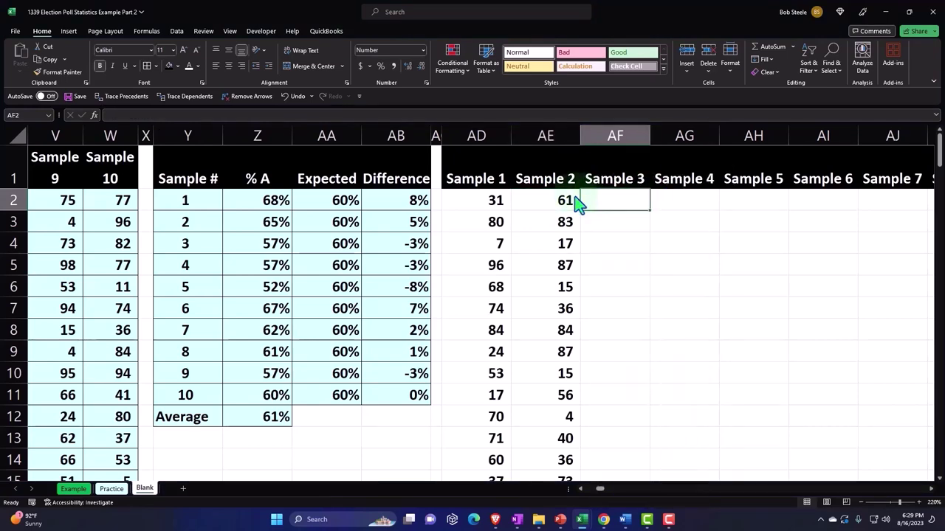
mouse_move(555, 201)
mouse_down()
mouse_move(584, 488)
mouse_move(575, 507)
mouse_move(575, 442)
mouse_up()
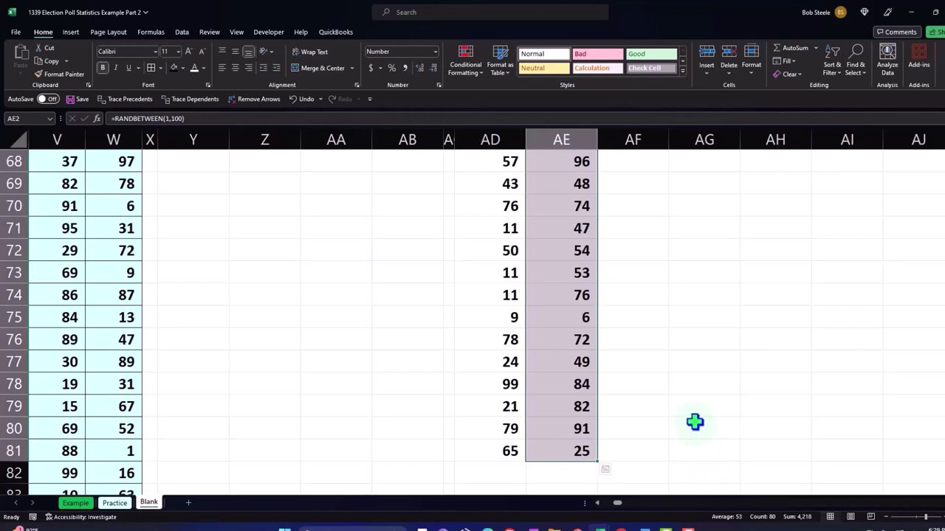
scroll(694, 421, up, 6)
scroll(694, 421, up, 6)
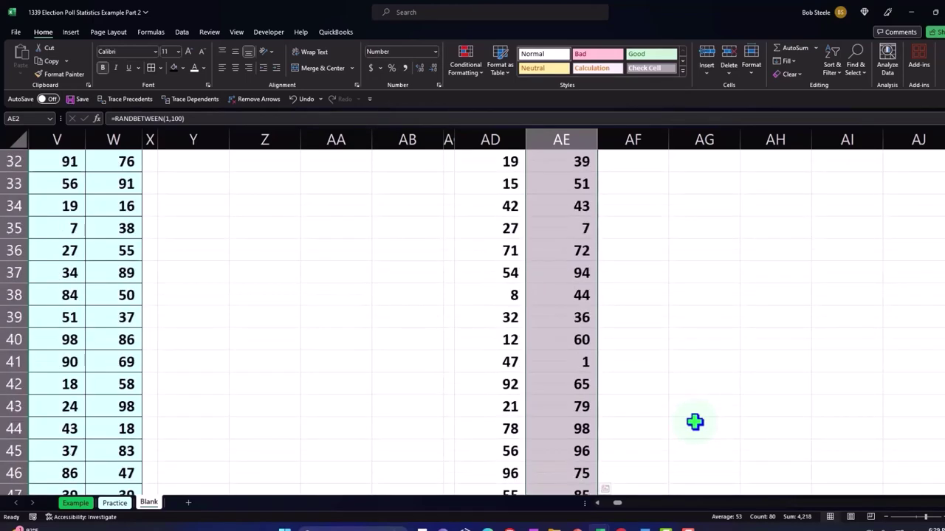
scroll(693, 421, up, 10)
scroll(690, 406, up, 1)
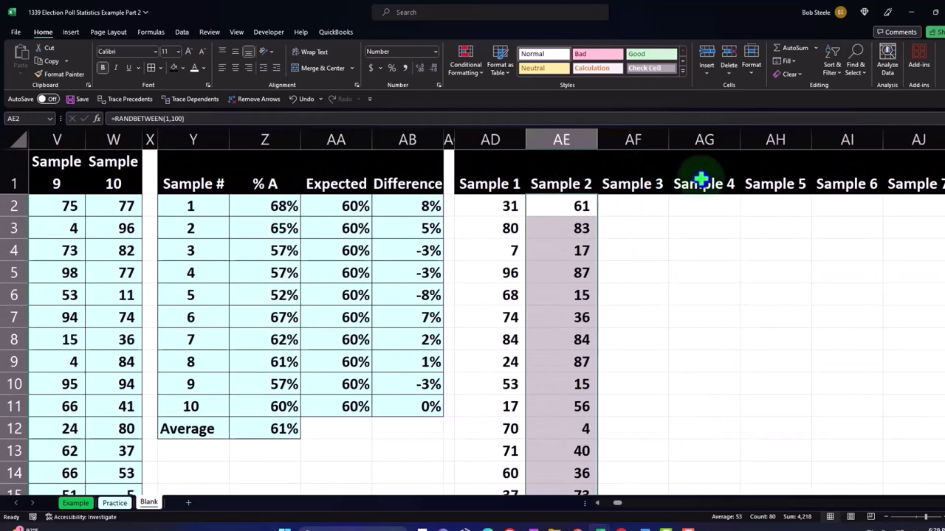
right_click(578, 228)
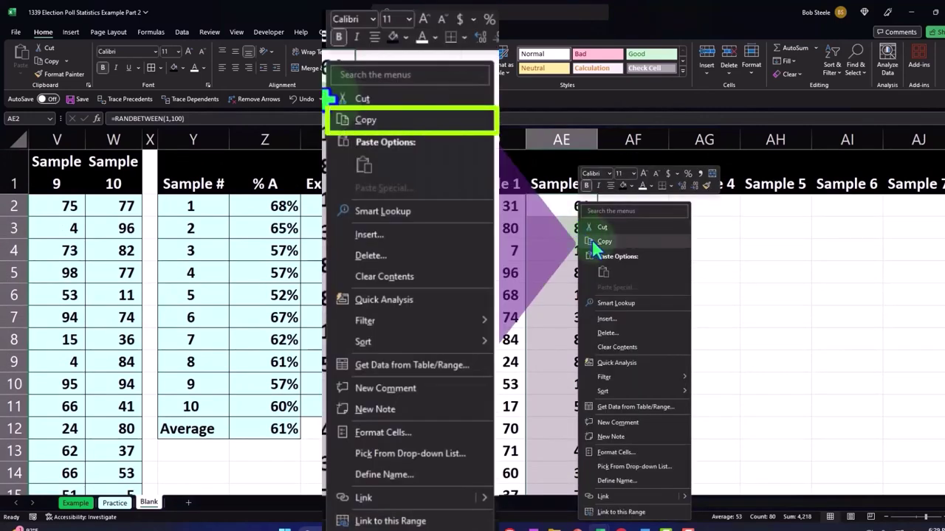
click(596, 247)
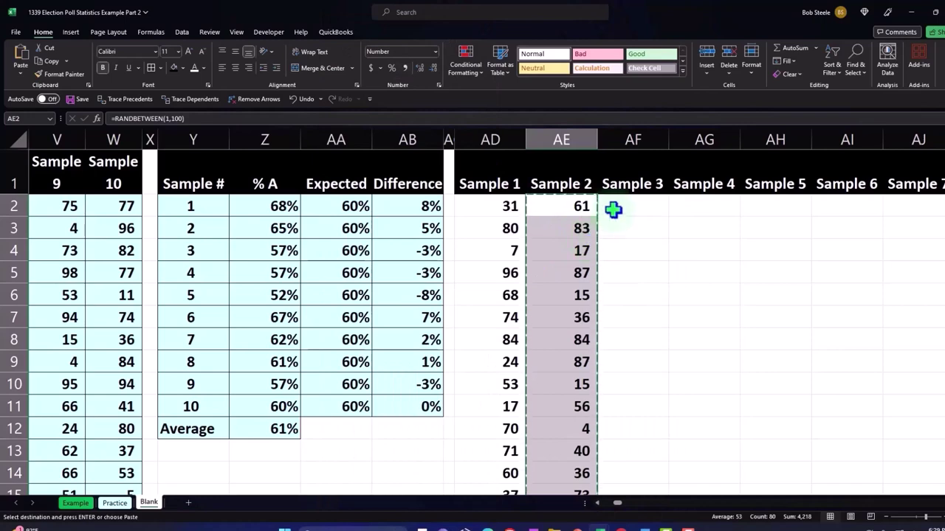
- Paste the formulas across row 2 of the remaining Sample columns through TI
drag(612, 208, 889, 210)
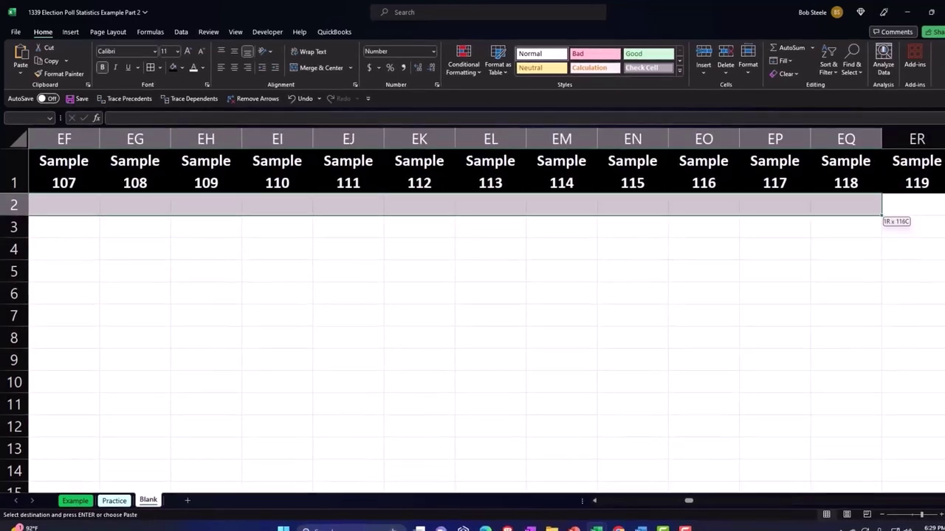
drag(890, 210, 890, 210)
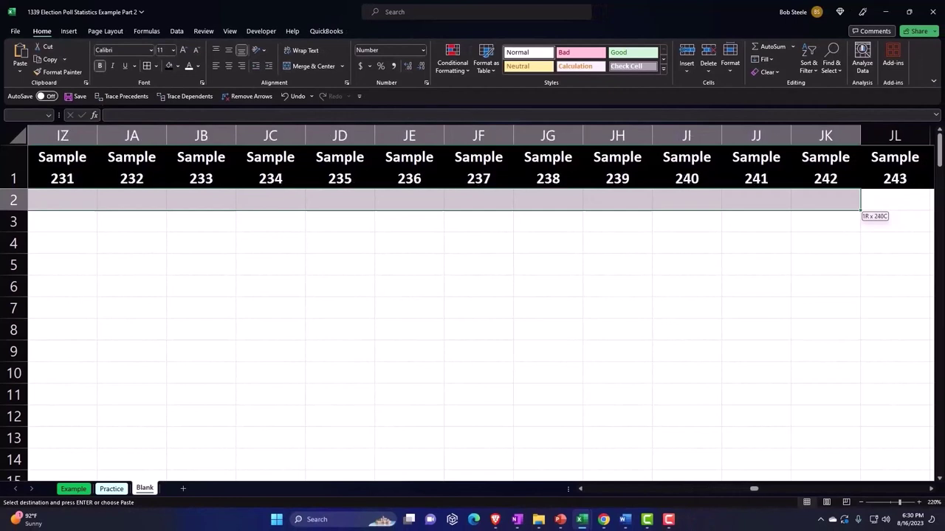
drag(889, 210, 834, 197)
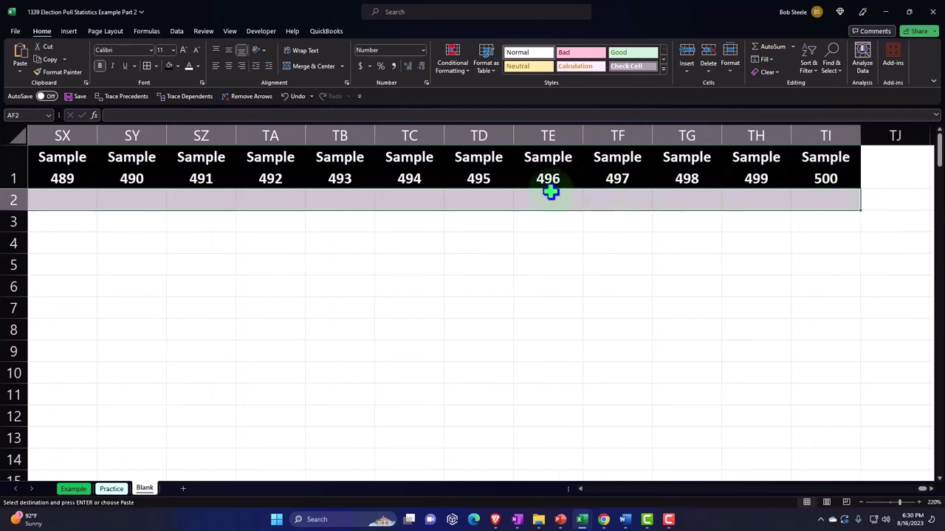
right_click(473, 197)
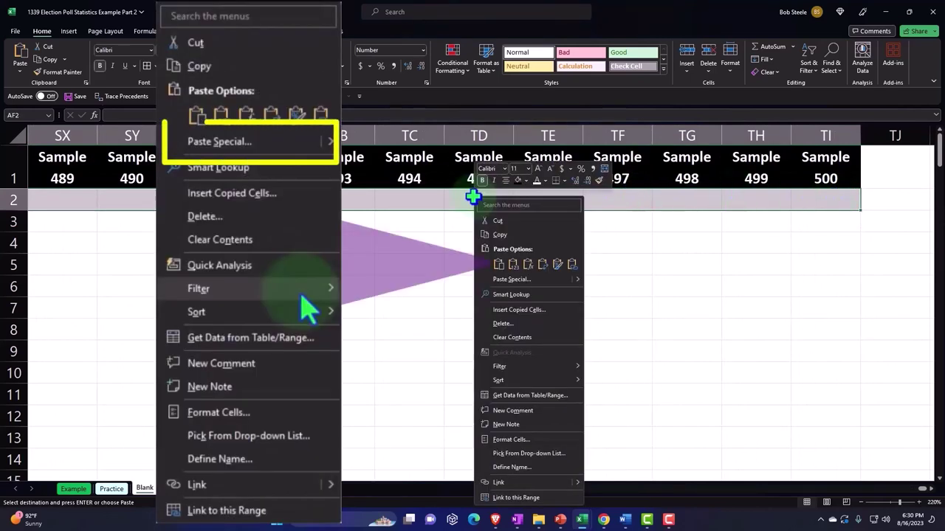
click(499, 265)
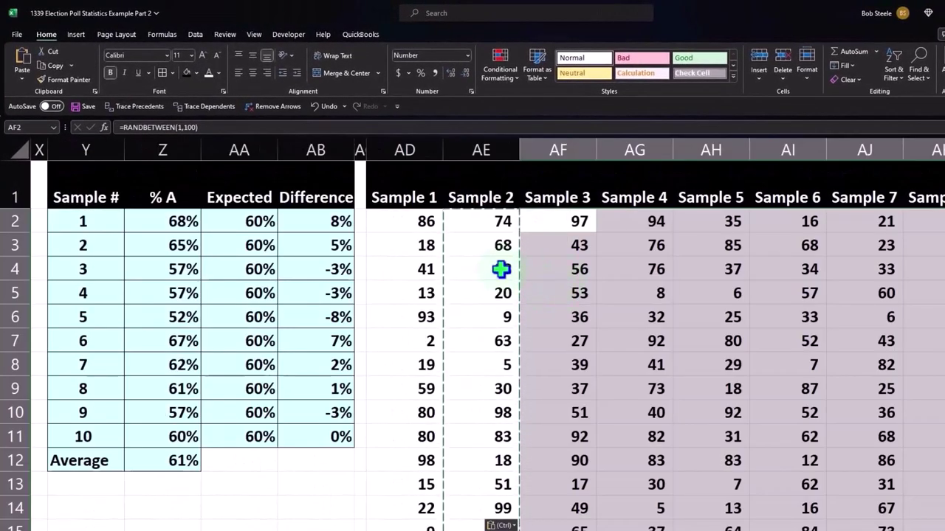
- Make $AD$1:$TI$81 a table (Table3) with 'My table has headers' checked
click(544, 247)
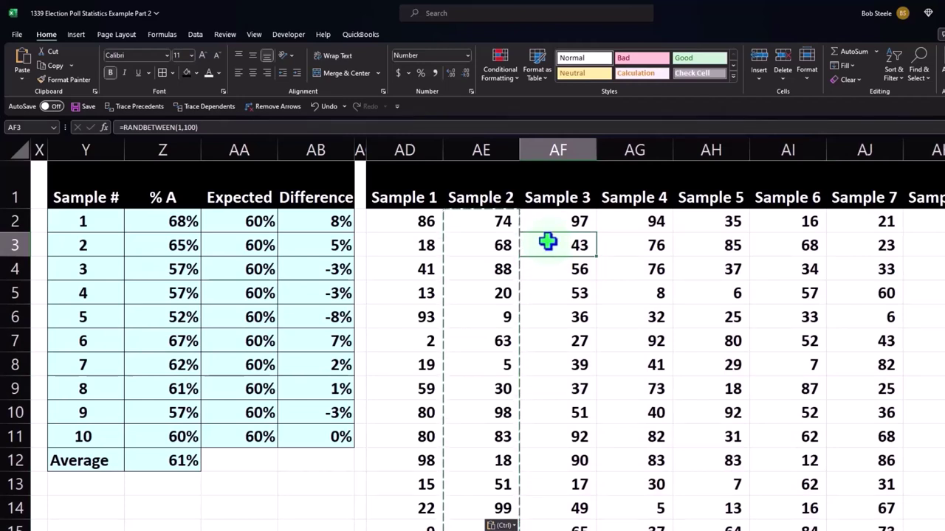
click(76, 34)
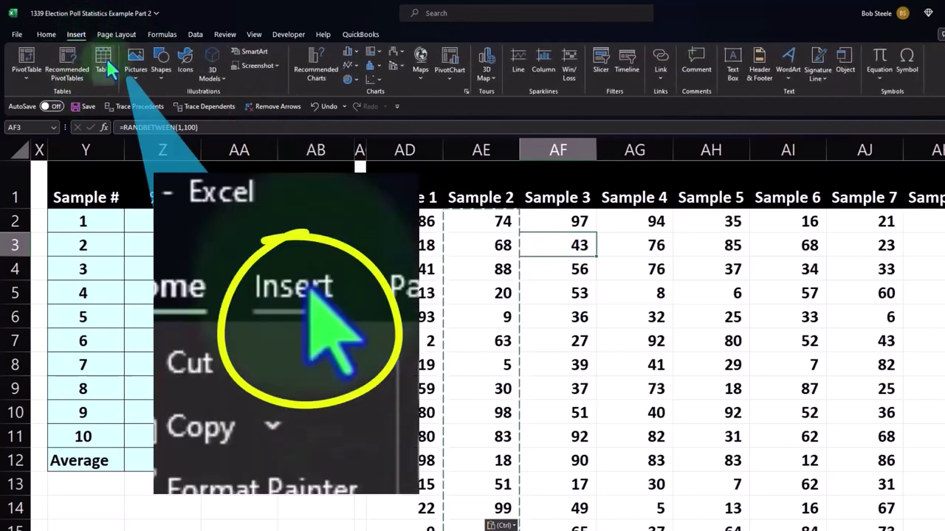
click(105, 56)
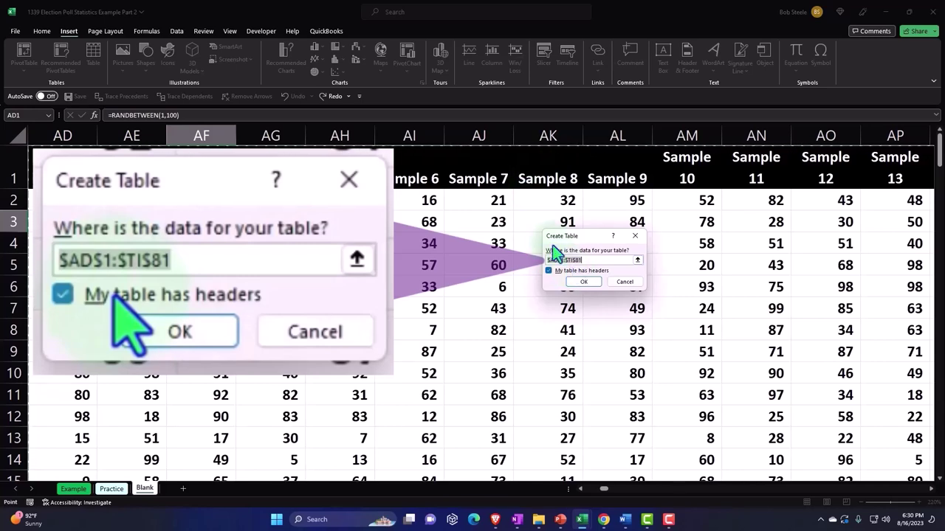
click(584, 281)
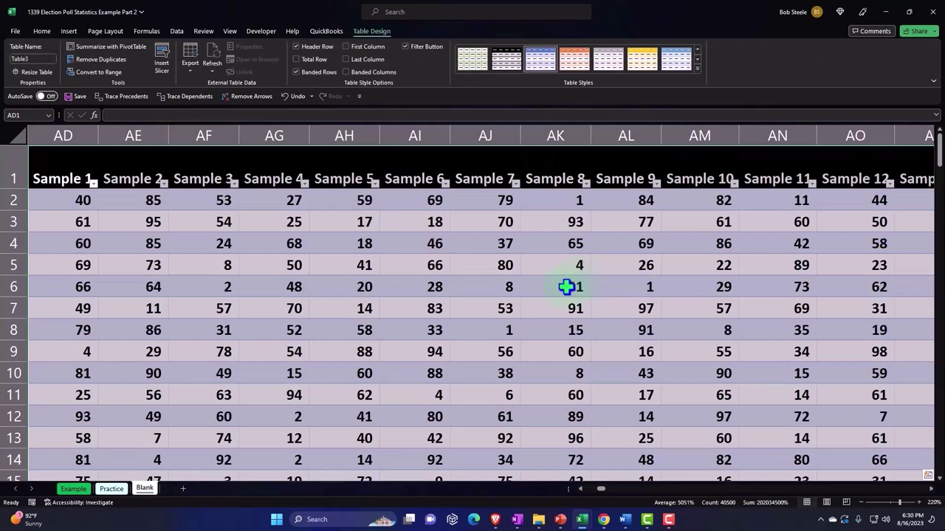
- Re-enter the RANDBETWEEN formulas in AG4 and AH4 so the sample values recalculate
click(780, 436)
key(Left)
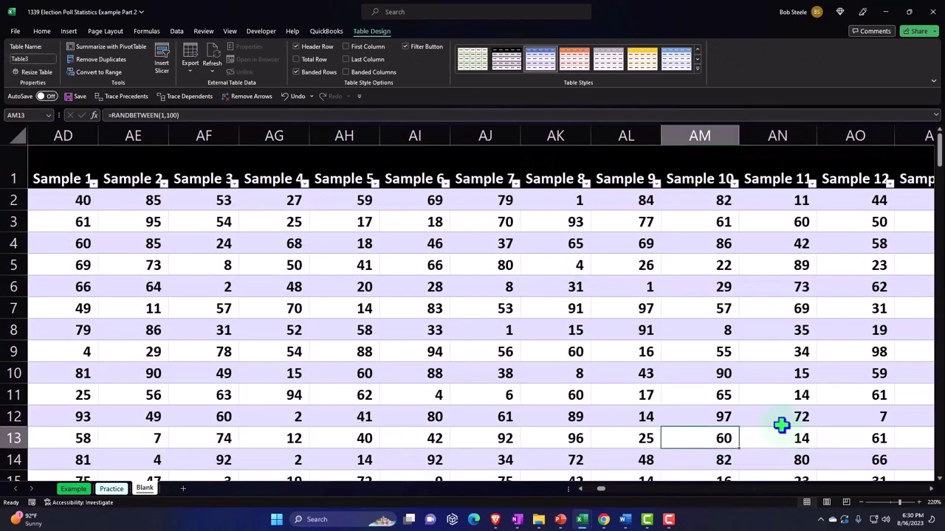
key(Left)
key(Left)
key(Left)
key(Left)
key(Left)
key(Left)
key(Left)
key(Left)
key(Left)
key(Right)
key(Right)
key(Right)
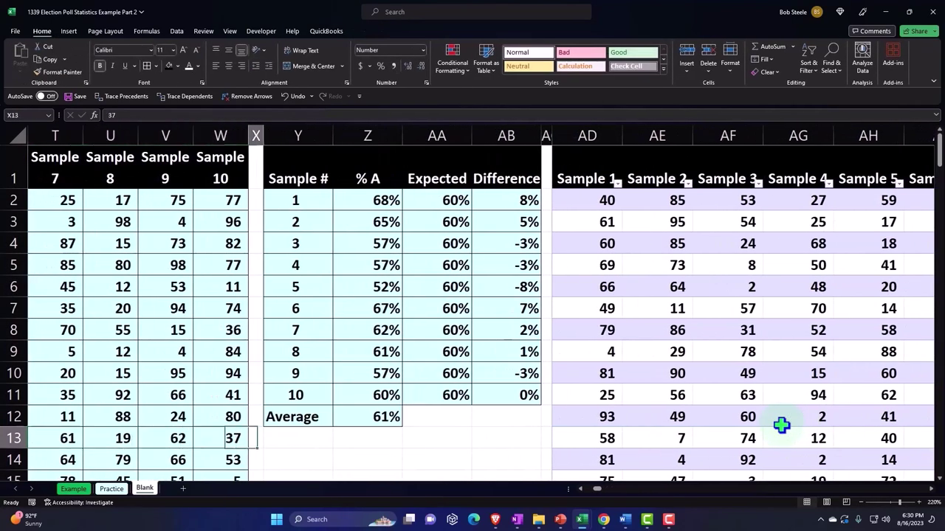
key(Right)
key(Right)
key(Right)
key(Right)
key(Right)
key(Right)
key(Right)
key(Right)
key(Right)
key(Right)
key(Right)
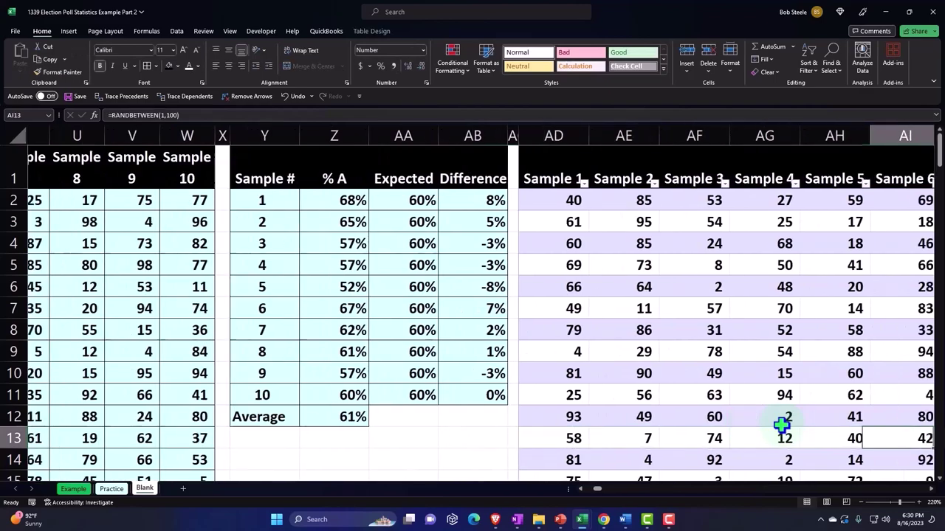
key(Right)
key(Right)
key(Right)
key(Right)
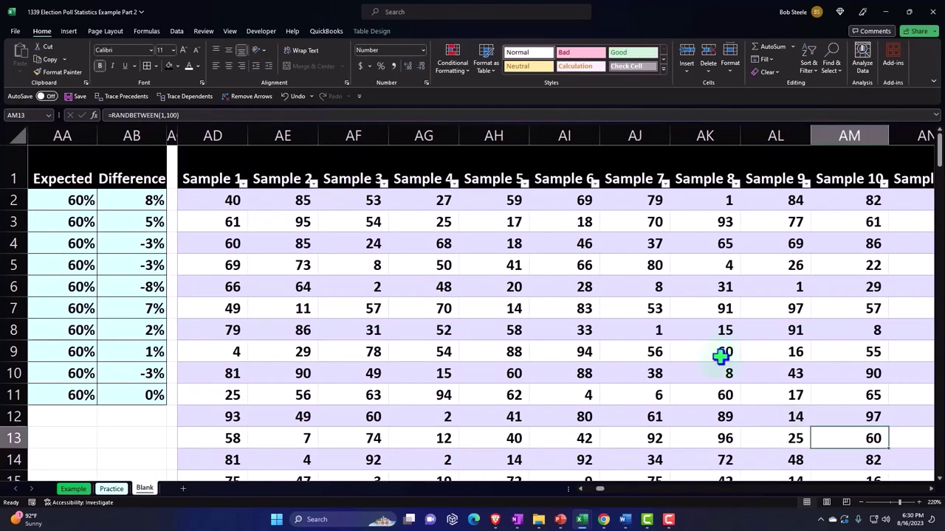
click(429, 241)
double_click(438, 245)
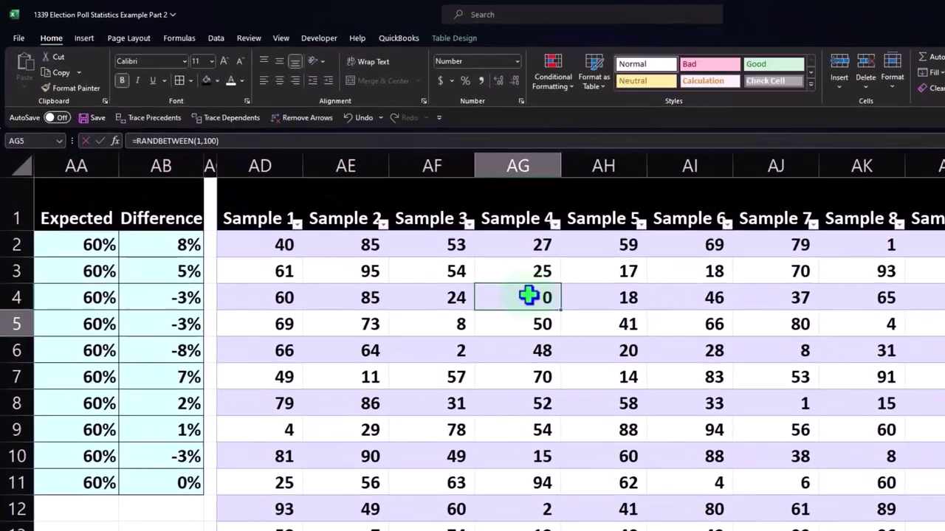
key(Return)
click(784, 369)
double_click(786, 372)
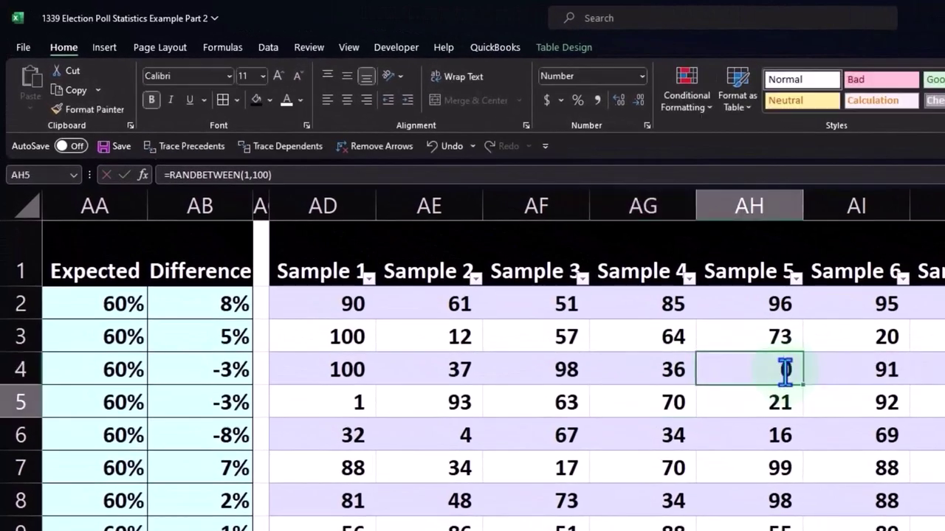
key(Return)
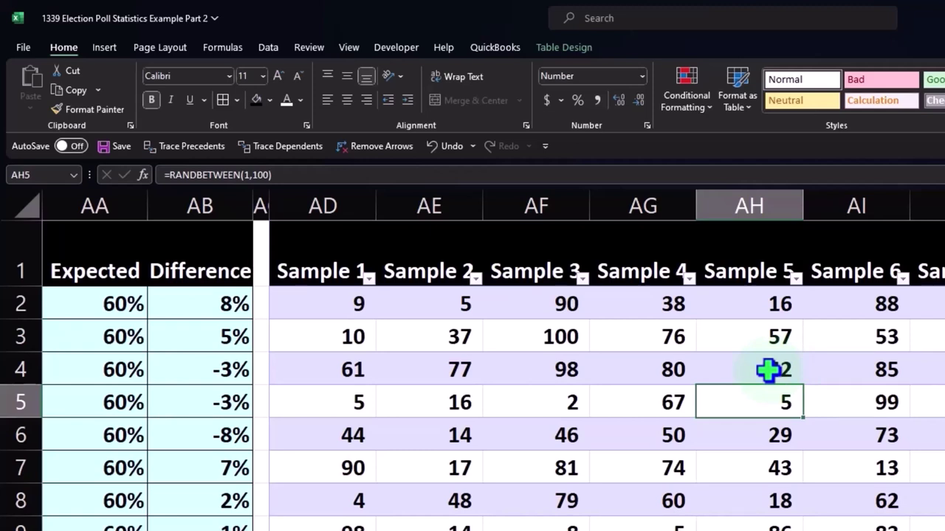
- Recalculate the random values via AF3, then select Sample columns AD through TI
double_click(565, 338)
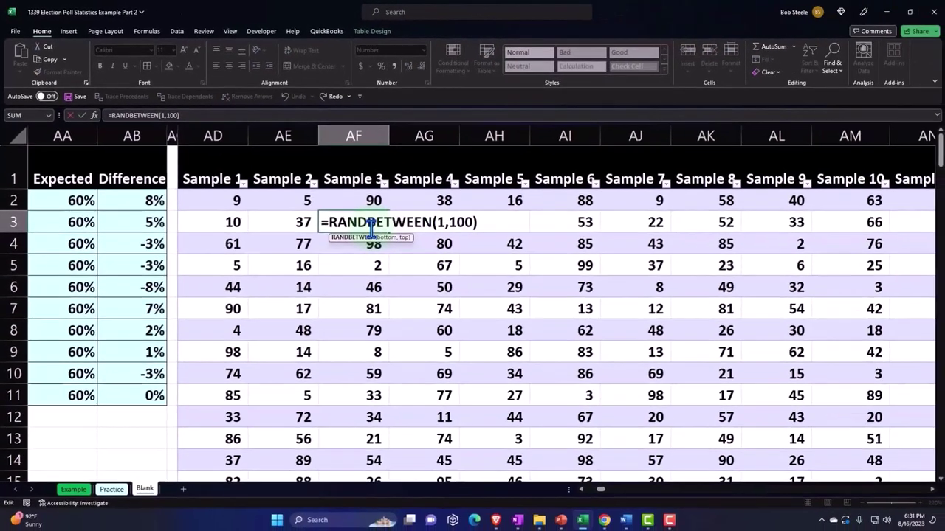
key(Return)
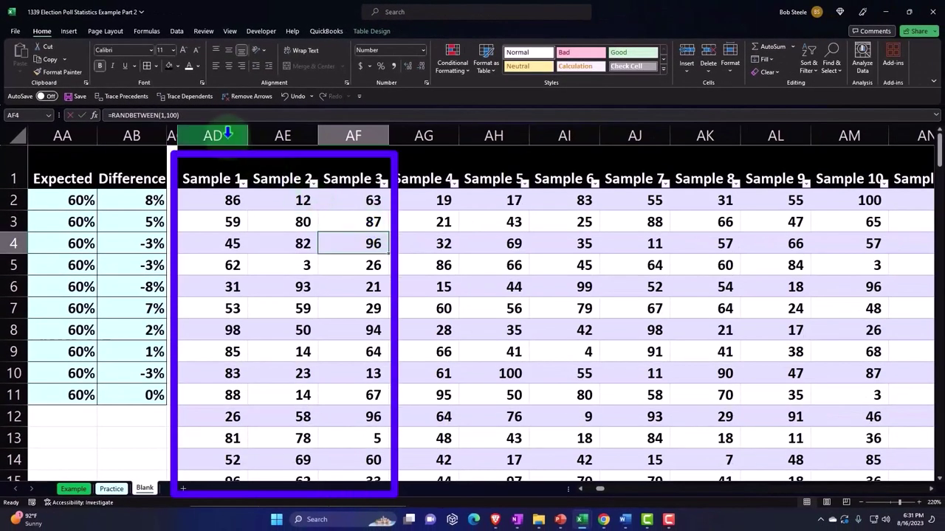
click(228, 132)
drag(228, 133, 826, 139)
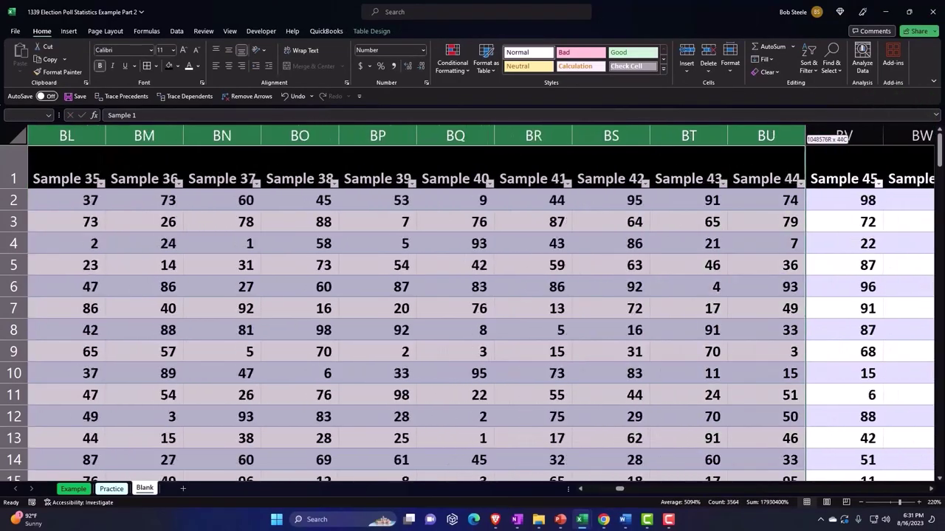
drag(826, 138, 819, 163)
- Copy the Sample 1–500 columns and bring up paste options at empty cell TL1
right_click(790, 209)
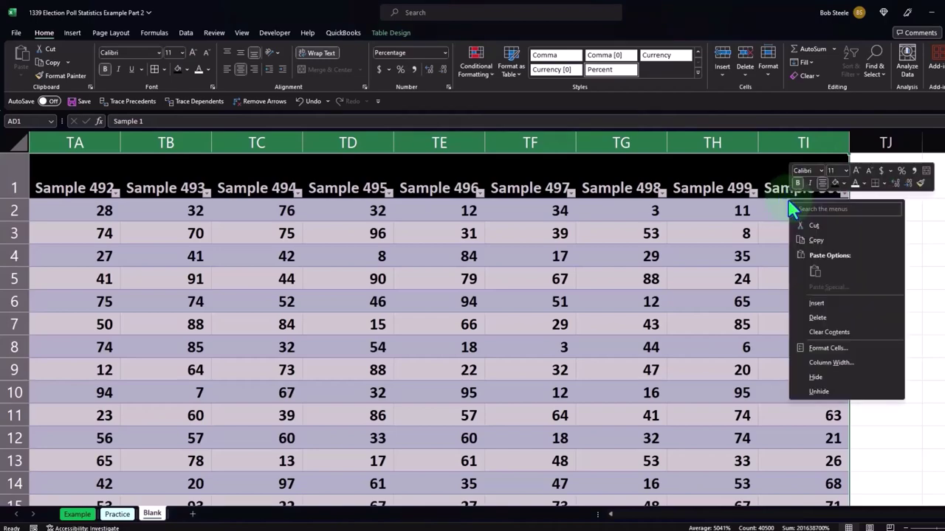
click(804, 242)
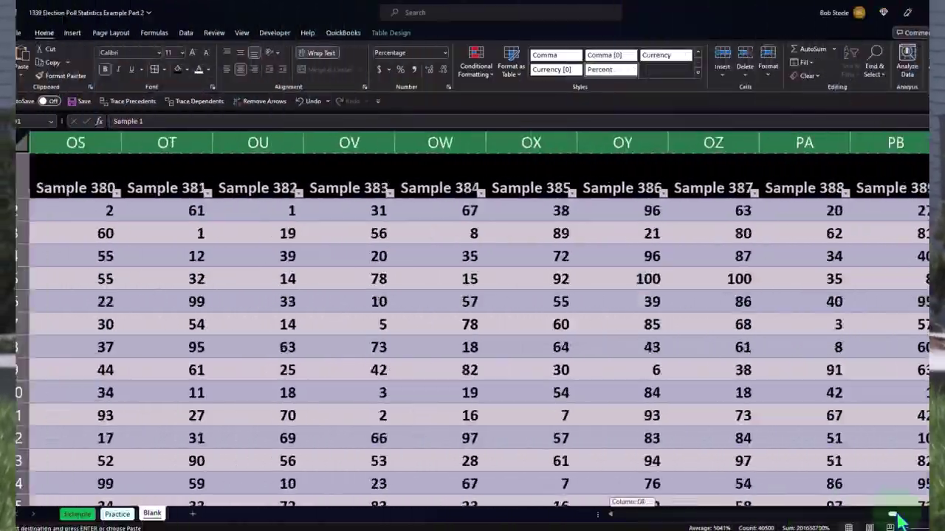
drag(898, 520, 899, 521)
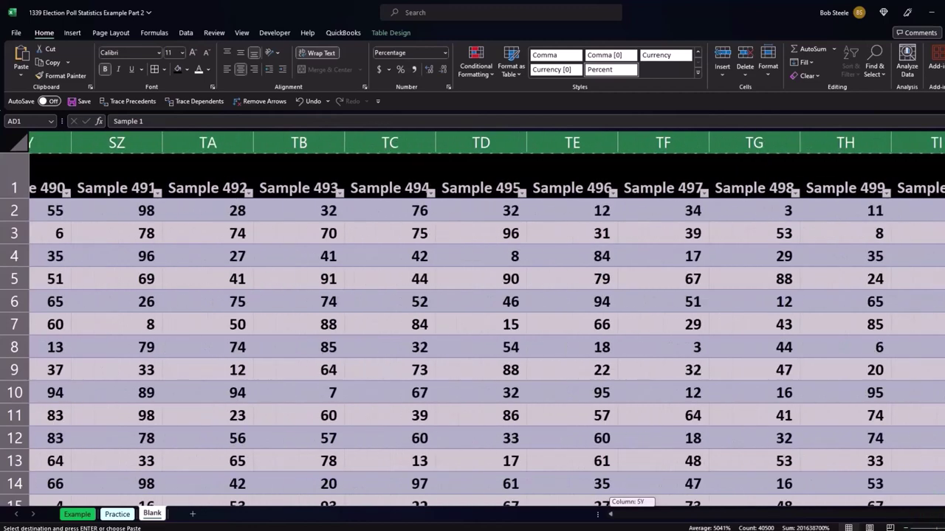
click(942, 210)
key(Right)
key(Right)
key(Right)
key(Right)
key(Right)
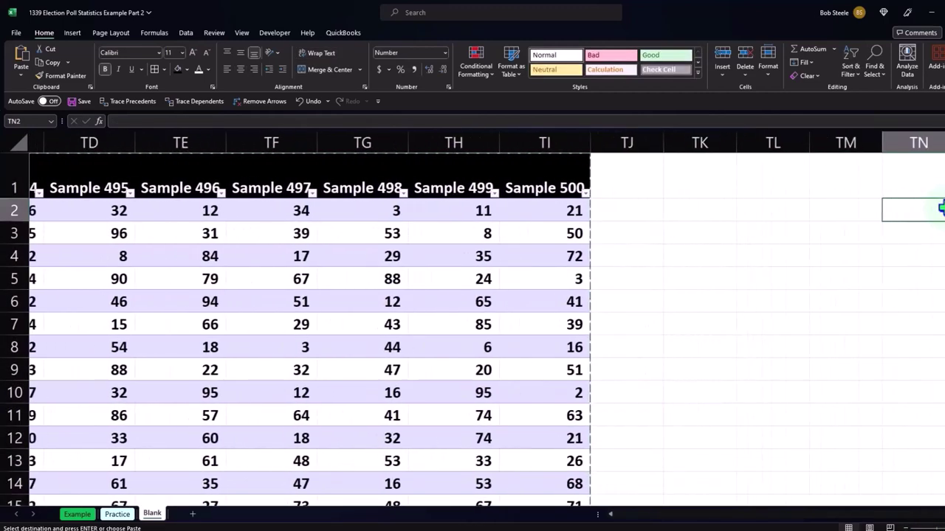
key(Right)
key(Right)
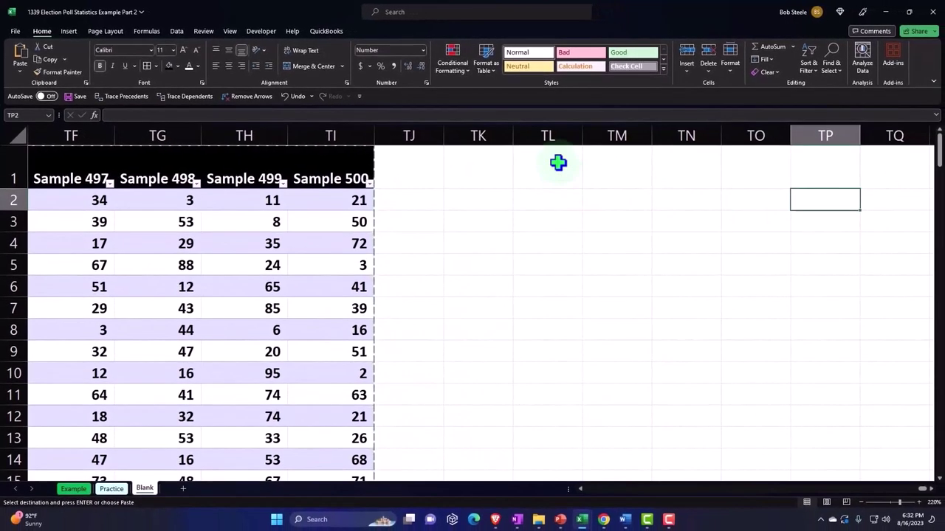
click(557, 164)
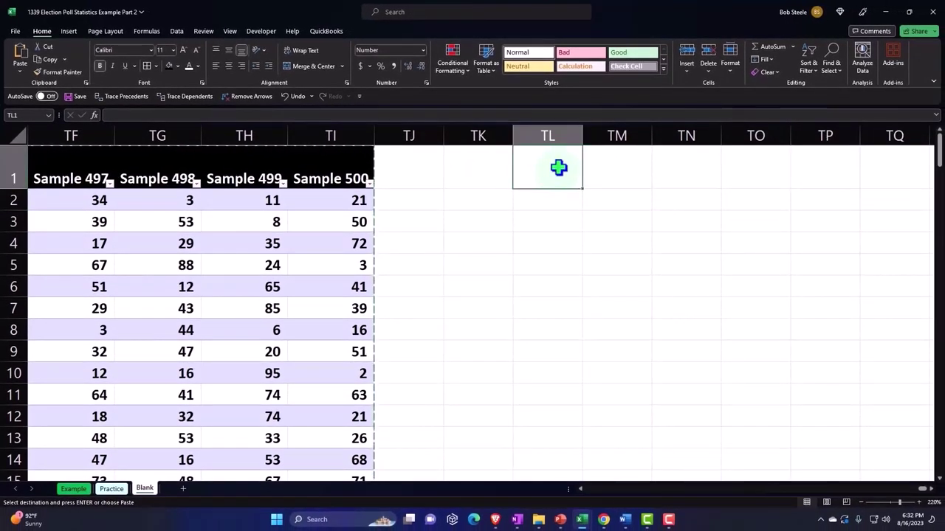
right_click(558, 167)
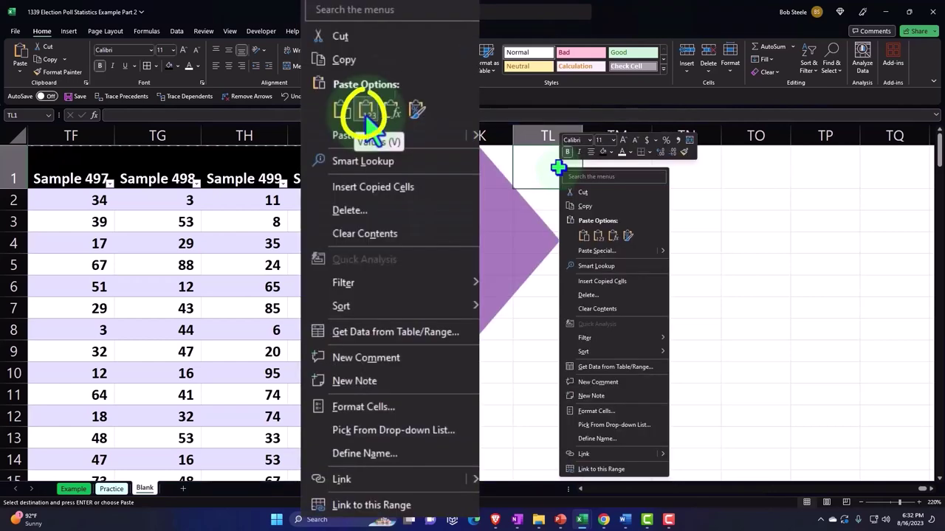
- Paste the samples at TL1 as values, then paste the table's formatting over them
click(598, 237)
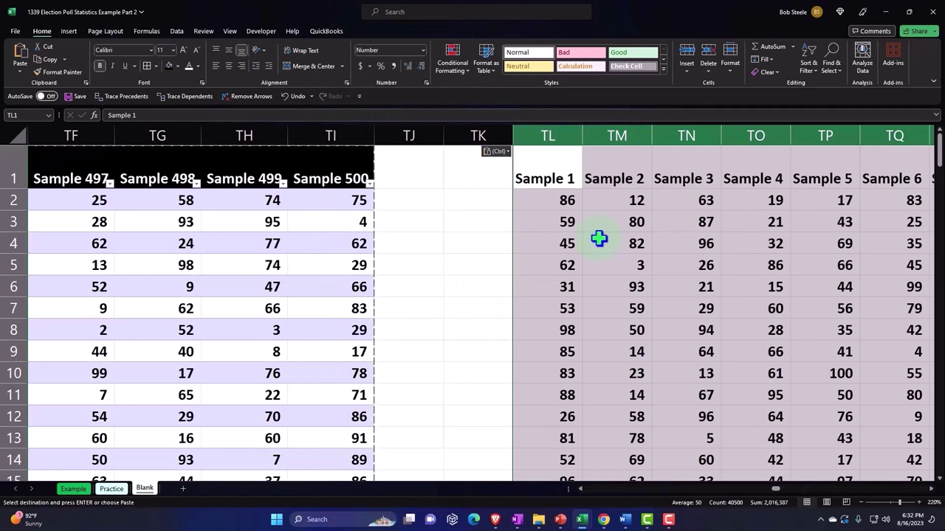
right_click(554, 166)
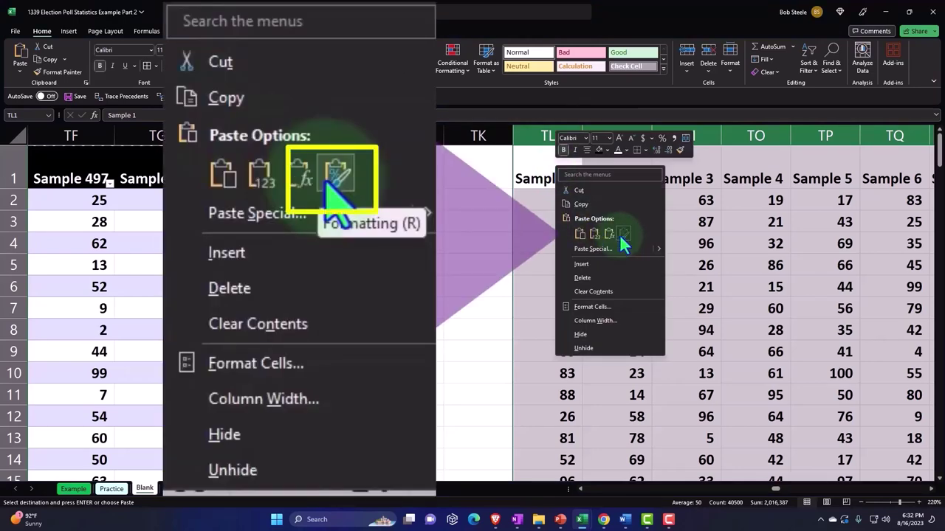
click(622, 235)
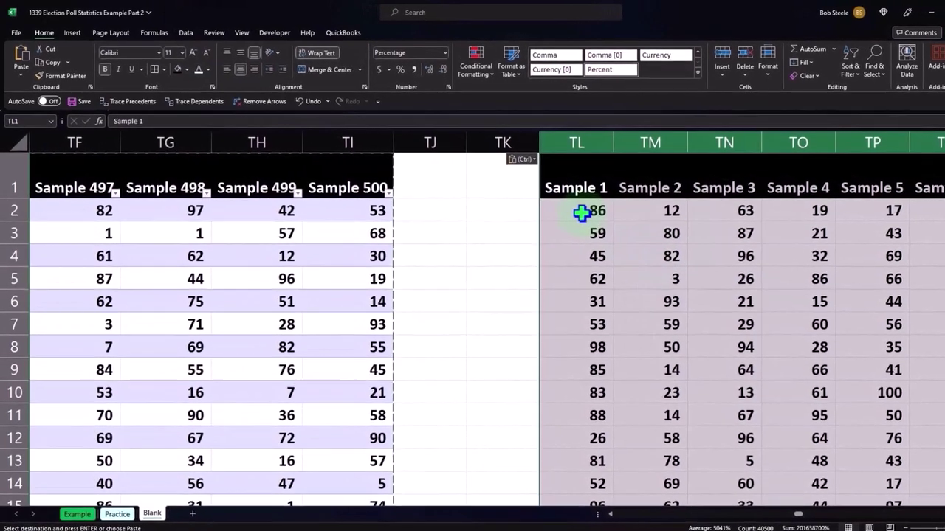
click(582, 213)
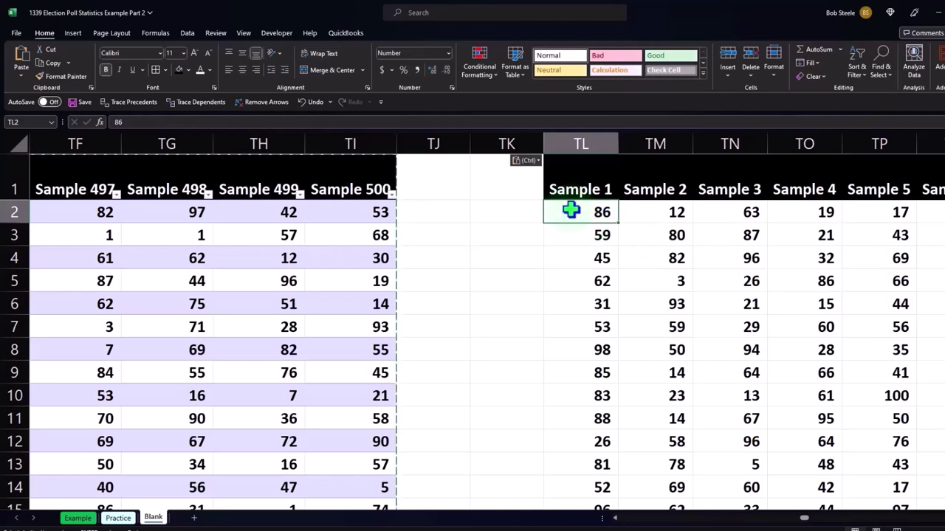
- Select the pasted sample block from TL2 down to AMQ81
drag(803, 518, 922, 491)
scroll(895, 370, down, 10)
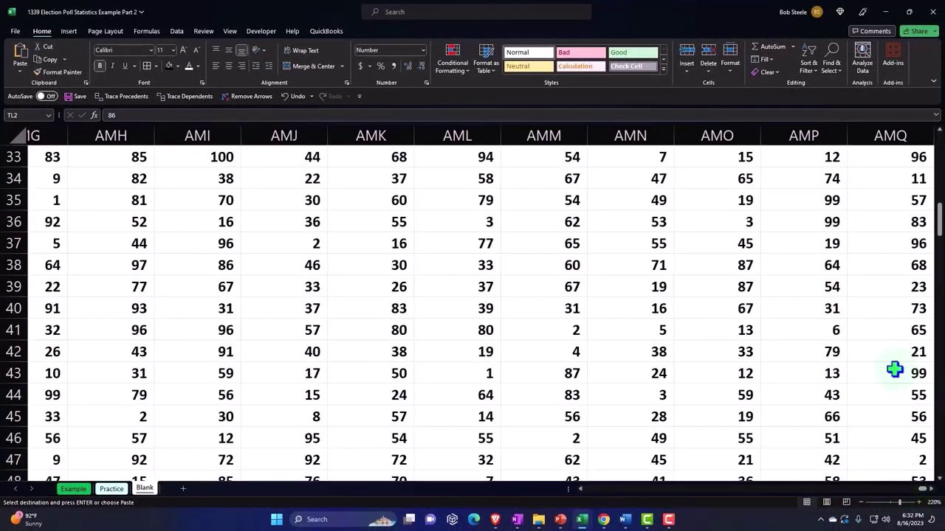
scroll(894, 371, down, 6)
scroll(894, 370, down, 11)
scroll(895, 370, up, 3)
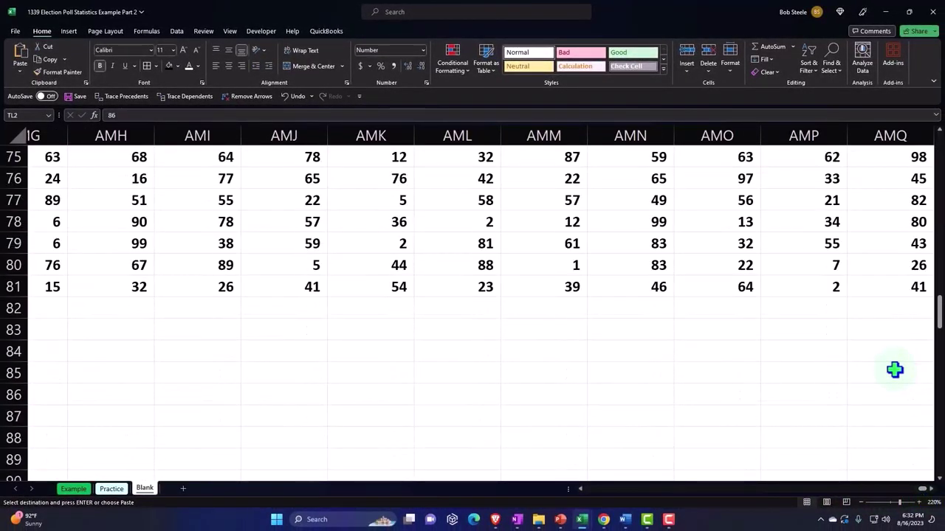
shift+click(907, 288)
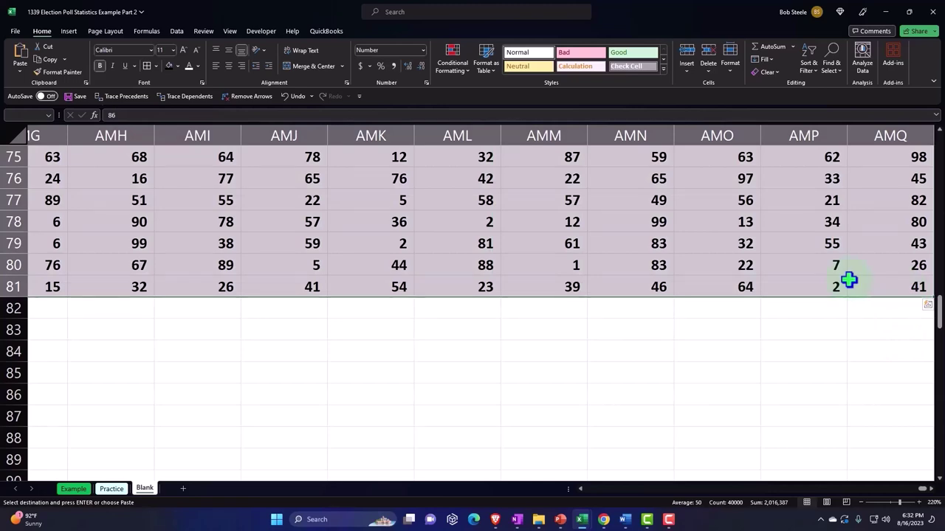
scroll(822, 303, up, 1)
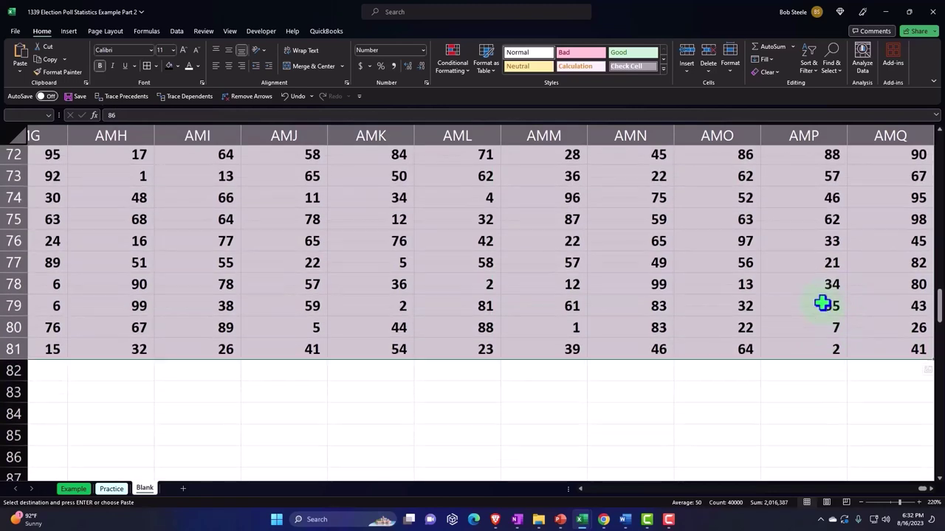
scroll(822, 303, up, 1)
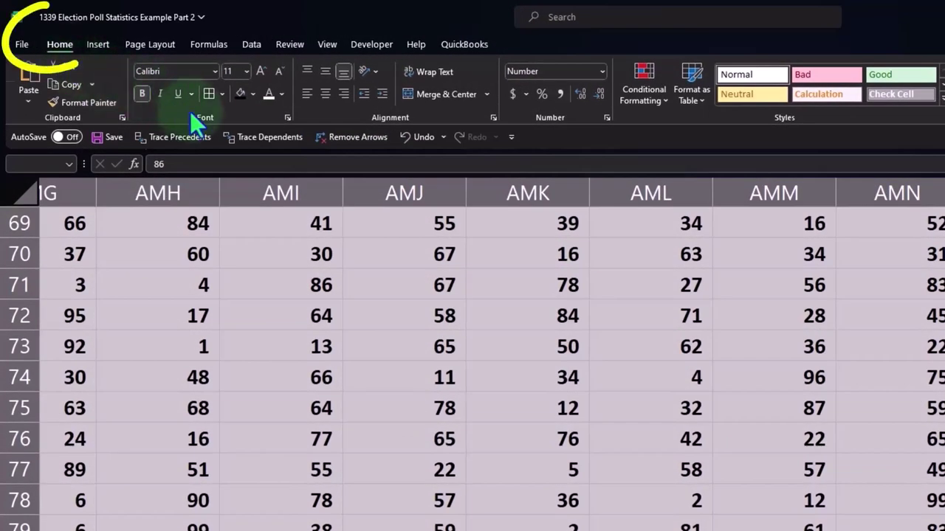
- Fill the selected sample block with a light-cyan colour from More Colors
click(253, 93)
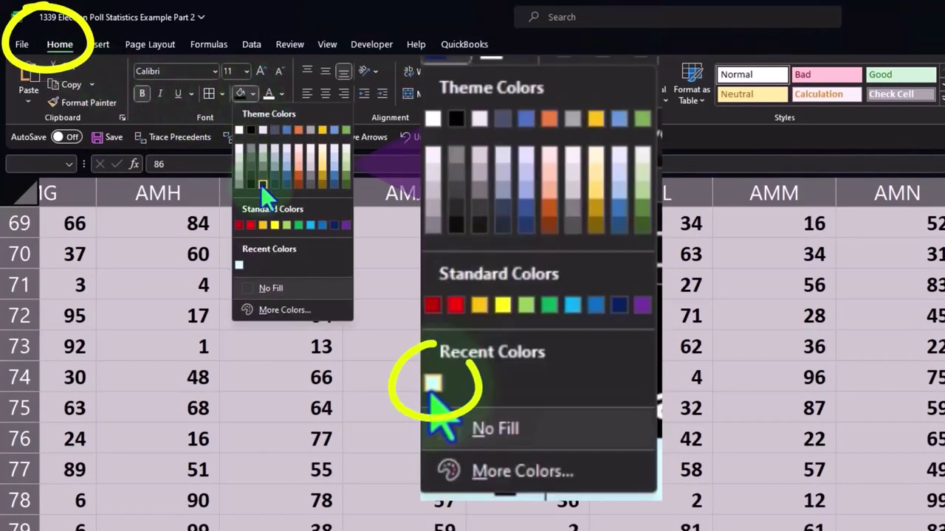
click(255, 309)
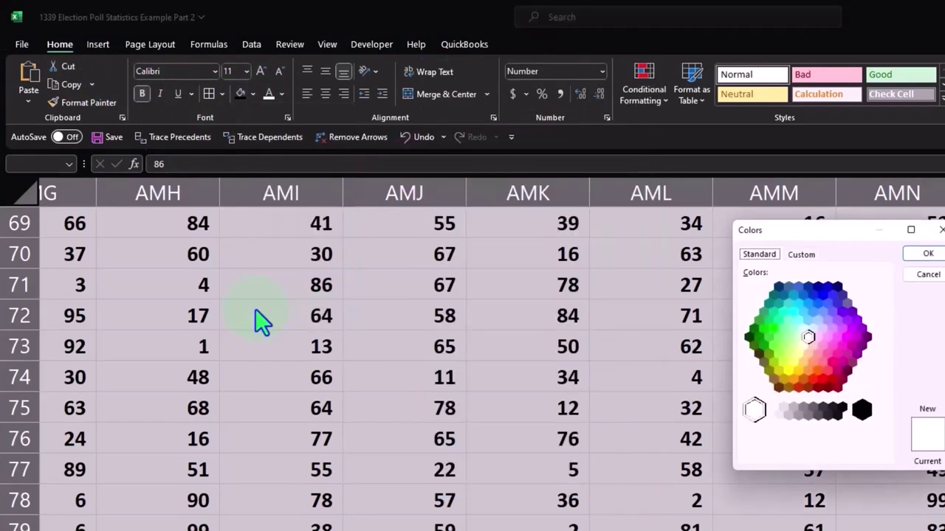
click(803, 329)
click(921, 254)
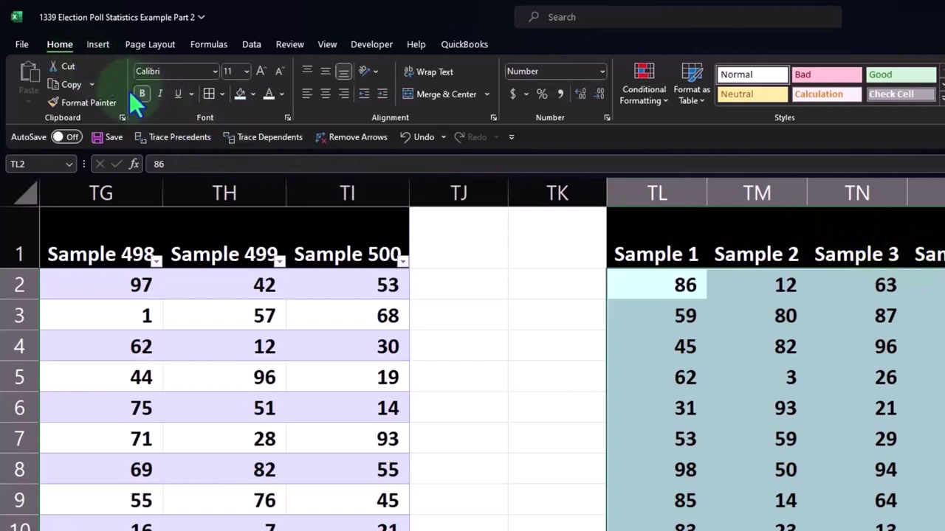
- Apply All Borders to every cell of the sample block
click(222, 93)
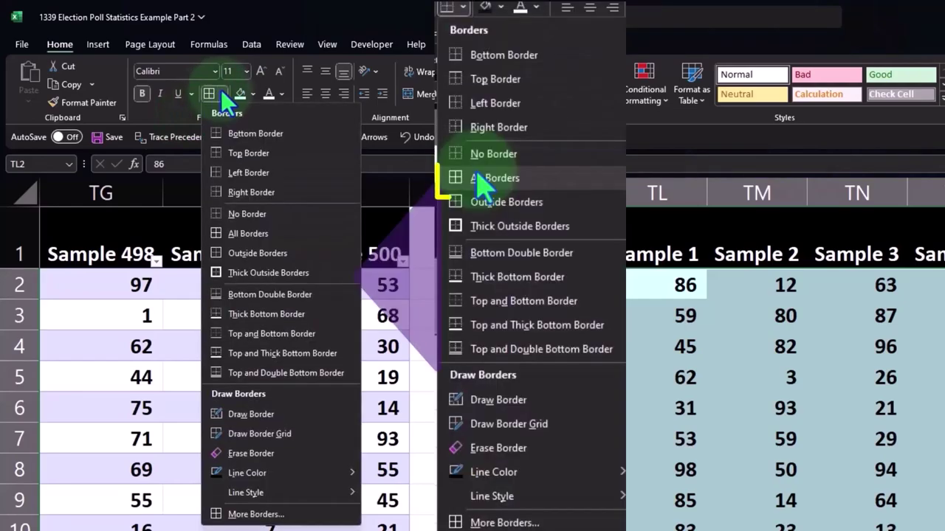
click(251, 232)
click(537, 341)
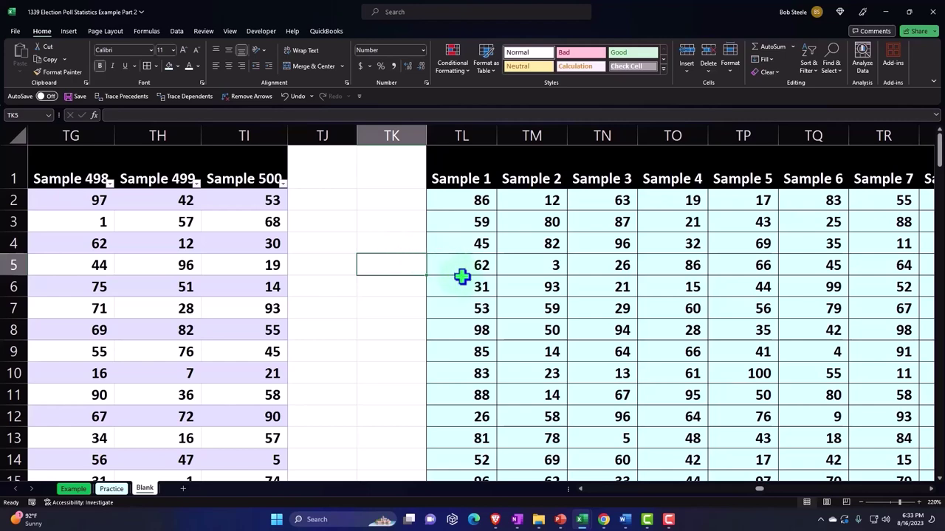
- Enter the label 'For A' in cell TK82 below the sample block
scroll(462, 277, down, 1)
scroll(430, 285, down, 9)
scroll(424, 293, down, 10)
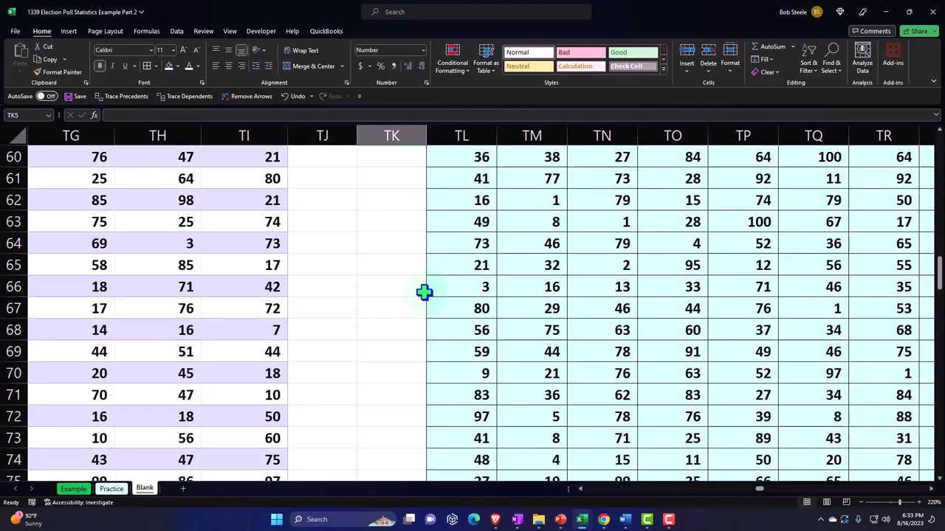
scroll(423, 293, down, 7)
scroll(424, 293, up, 2)
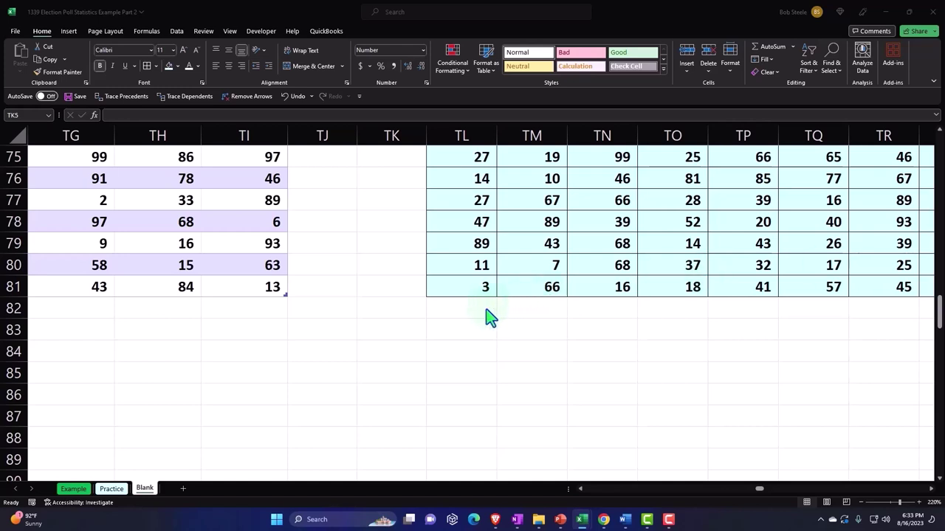
click(389, 308)
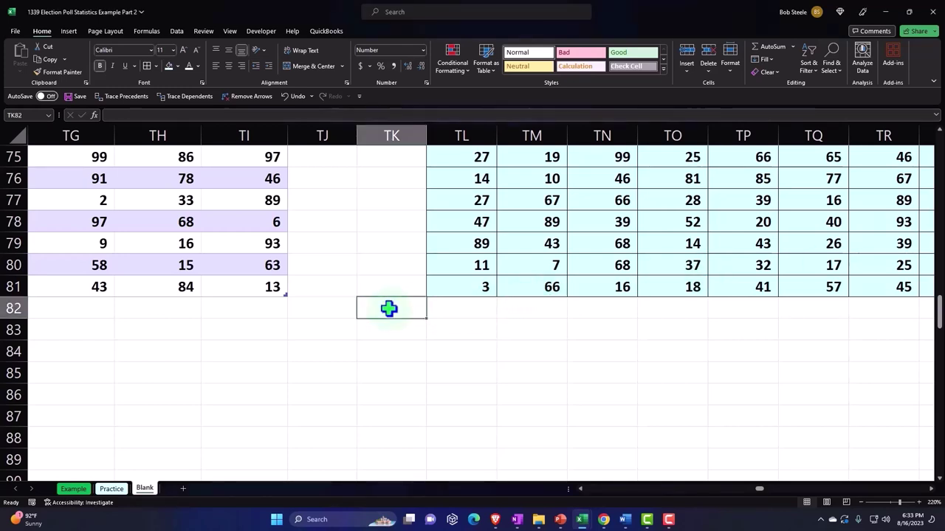
text(For)
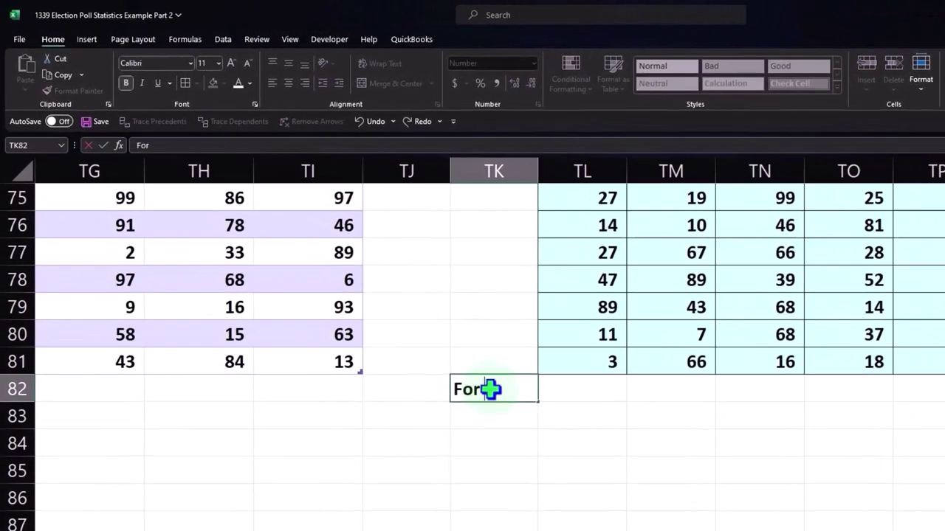
text( A)
key(Tab)
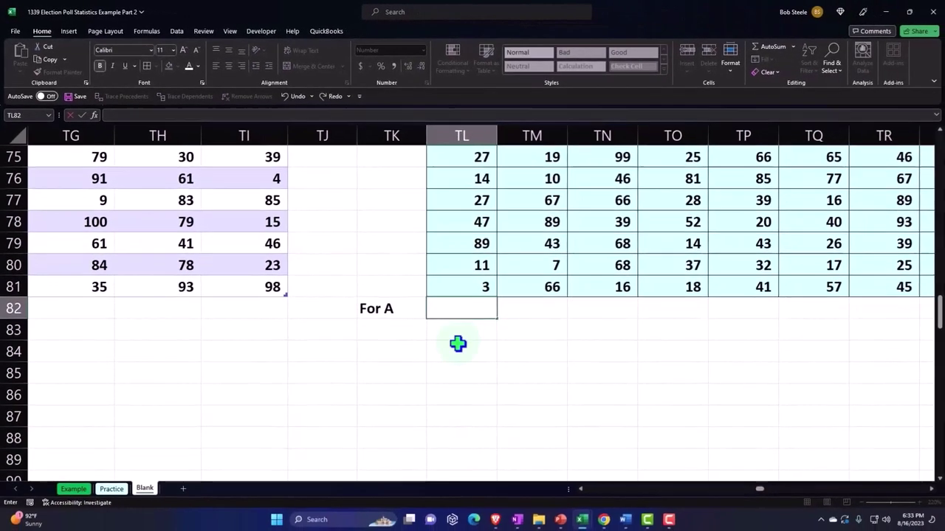
- Start a COUNTIF in TL82 over the Sample 1 range TL2:TL81
click(457, 343)
click(441, 306)
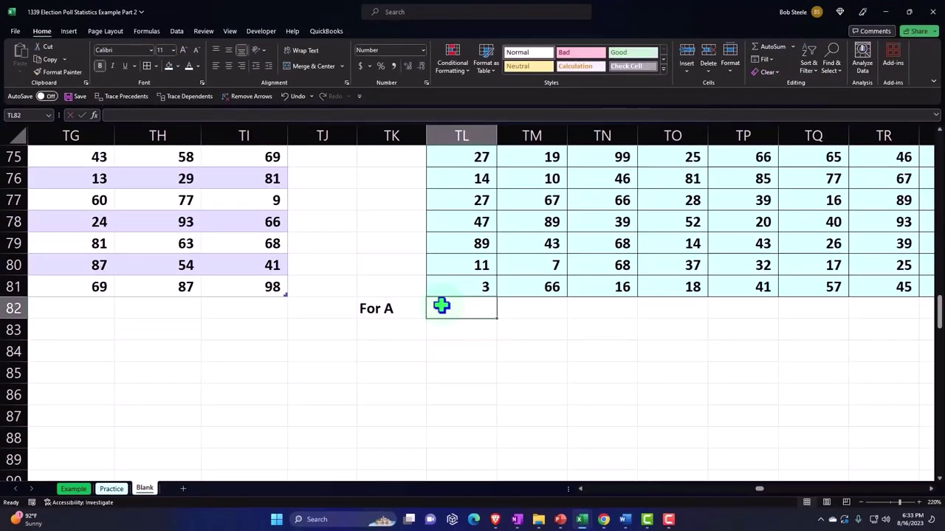
text(=cou)
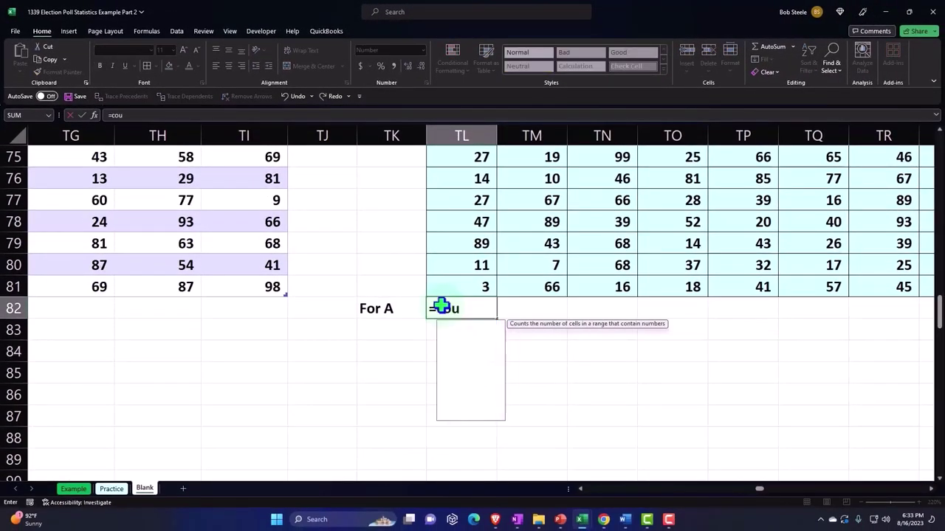
text(nt()
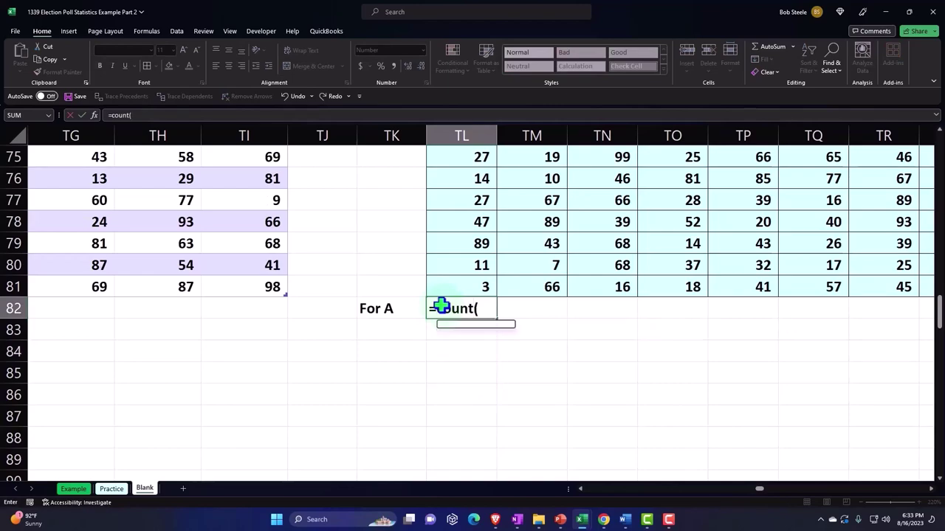
key(Up)
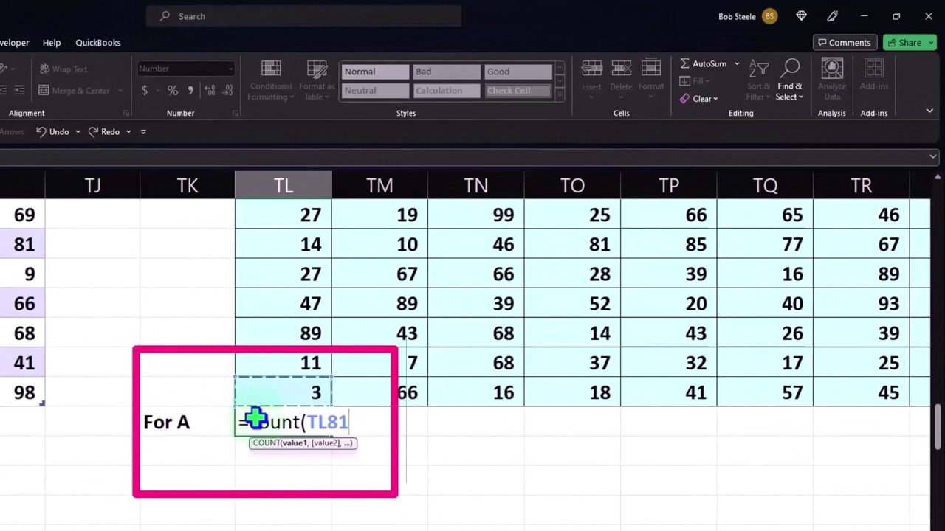
key(BackSpace)
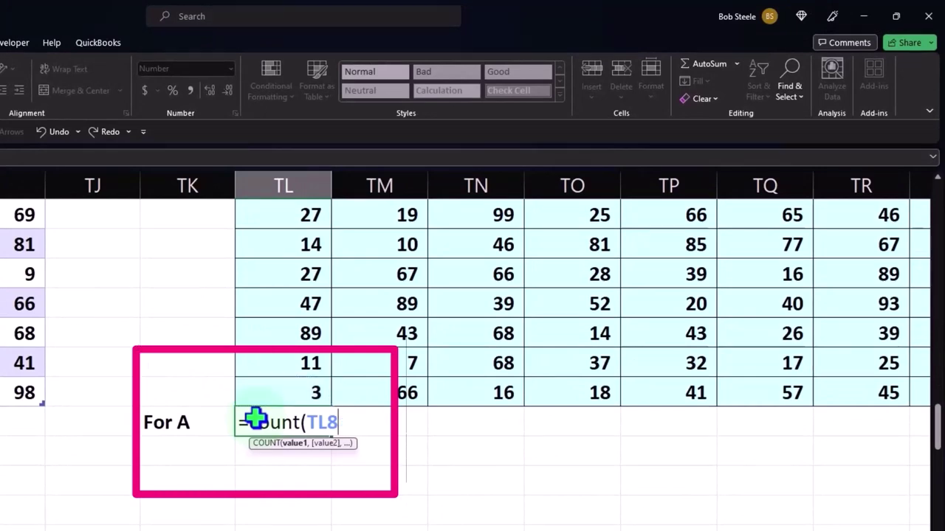
key(BackSpace)
key(BackSpace)
key(BackSpace)
key(BackSpace)
text(if)
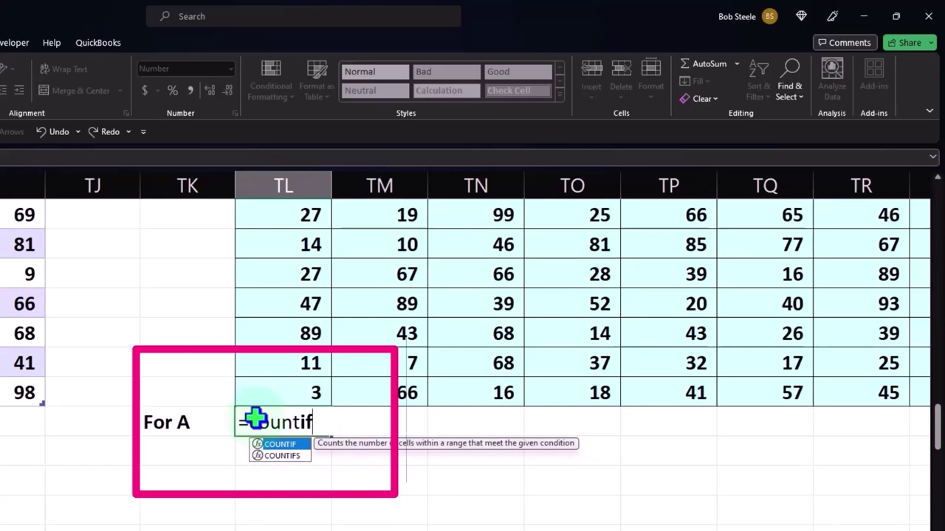
text(()
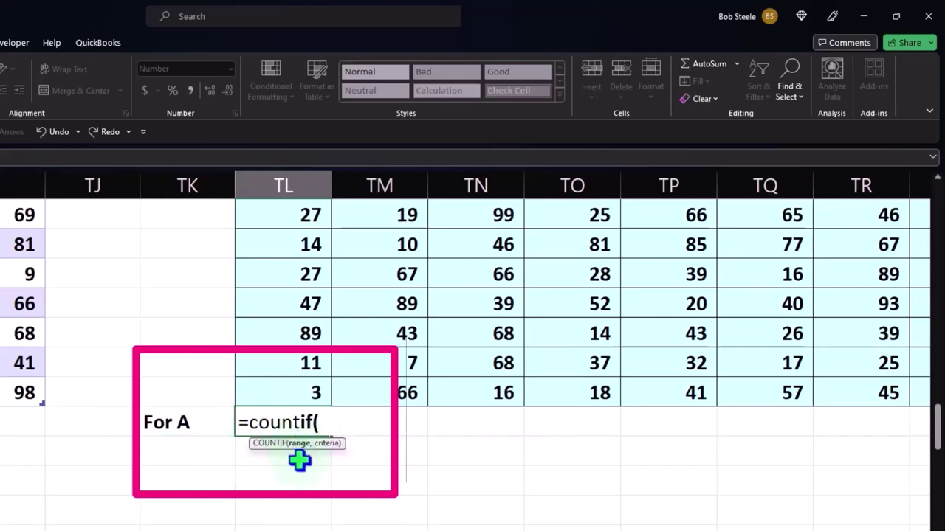
key(Up)
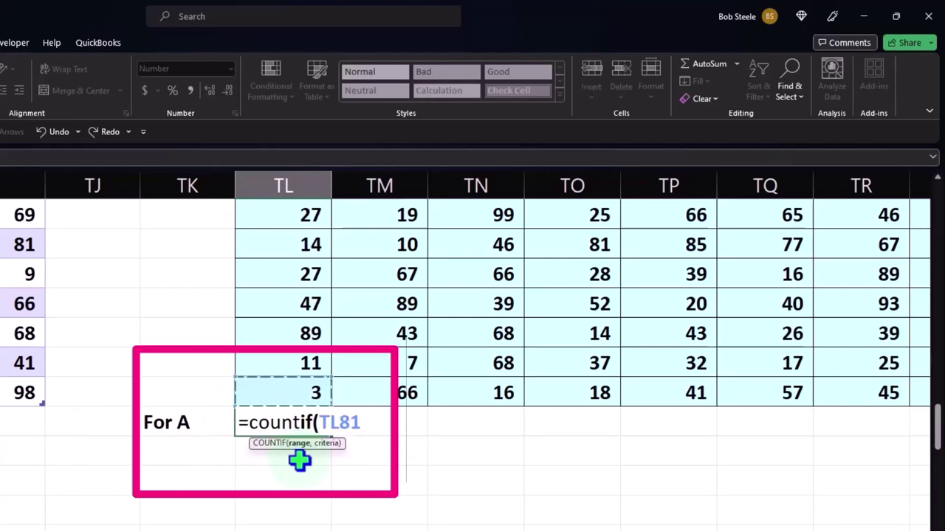
key(ctrl+shift+Up)
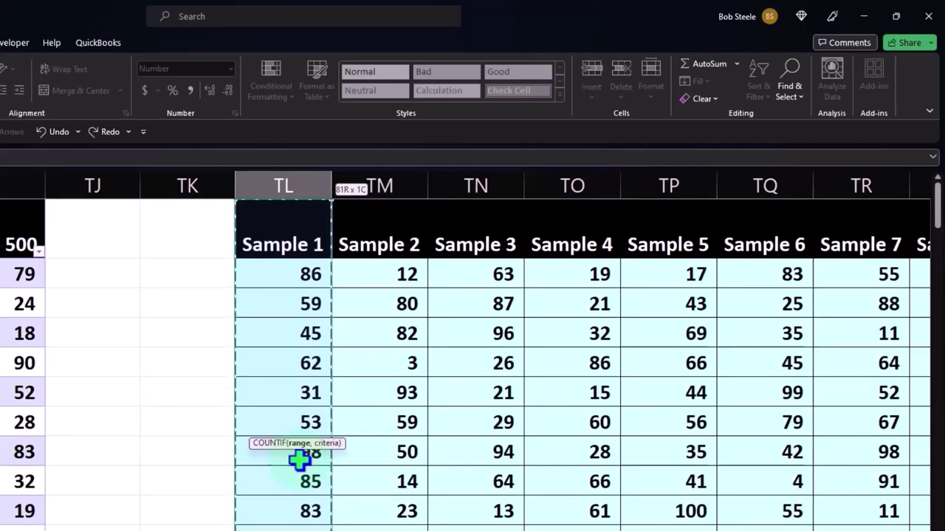
key(shift+Down)
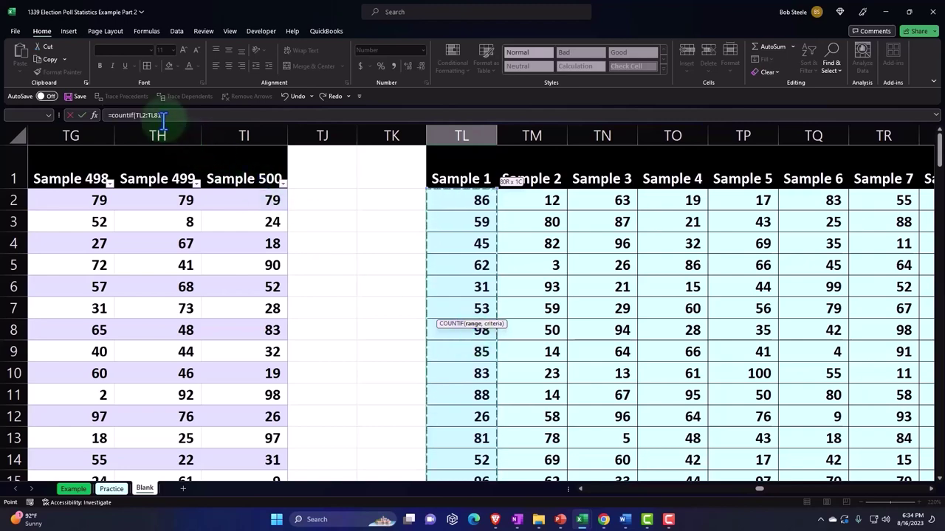
- Add the criterion "<="&60 and commit, so TL82 returns 50
scroll(329, 270, down, 5)
scroll(329, 270, down, 6)
scroll(333, 274, down, 10)
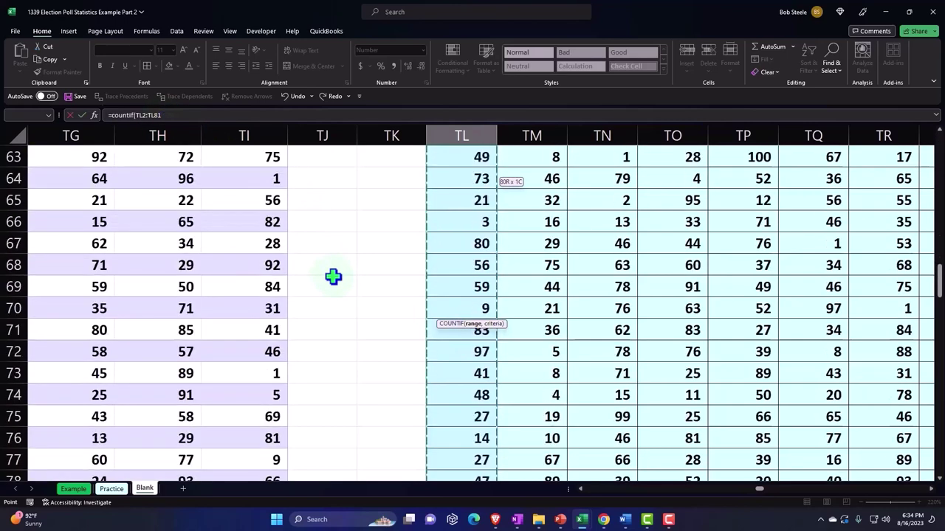
scroll(333, 276, down, 8)
scroll(333, 276, up, 2)
scroll(333, 276, up, 1)
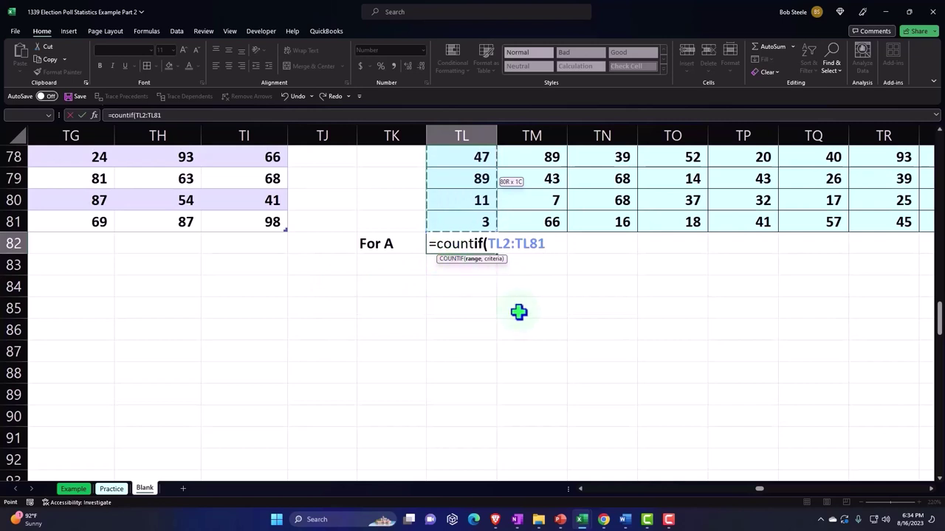
text(,)
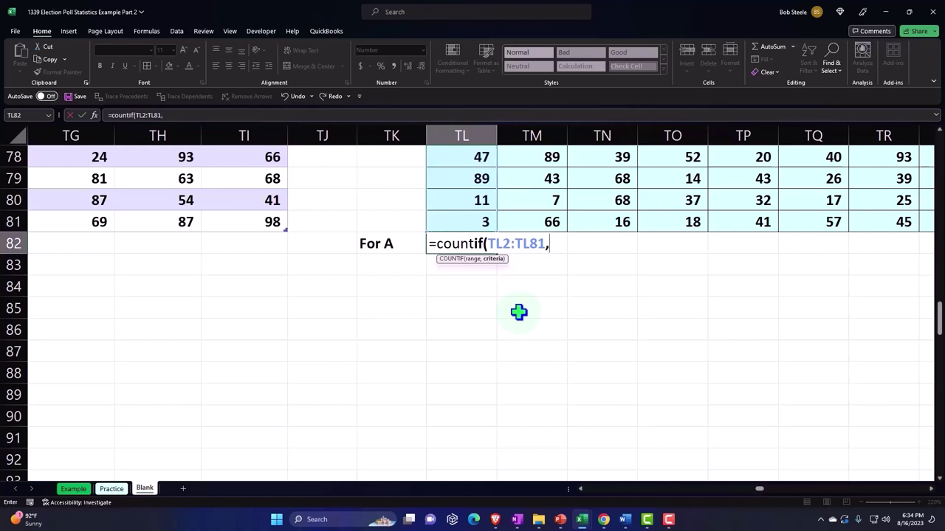
drag(402, 280, 599, 282)
text(")
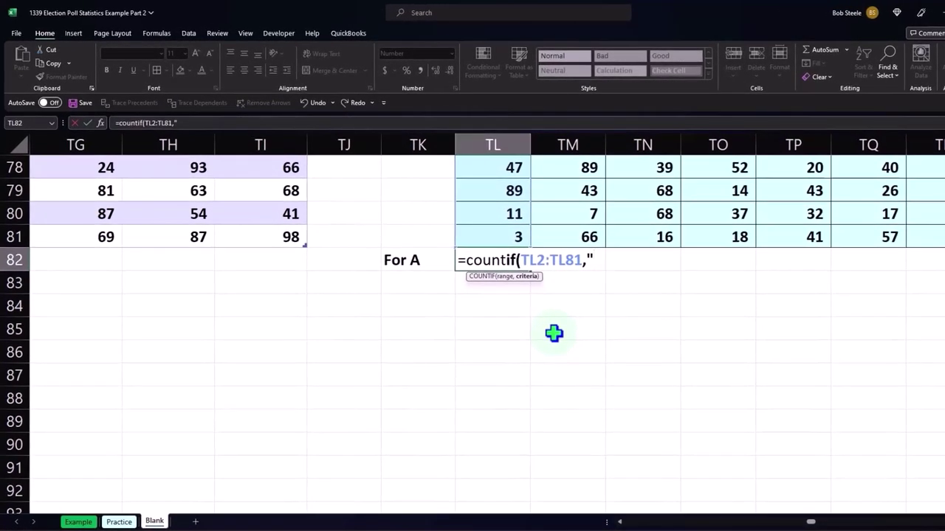
text(<)
text(=)
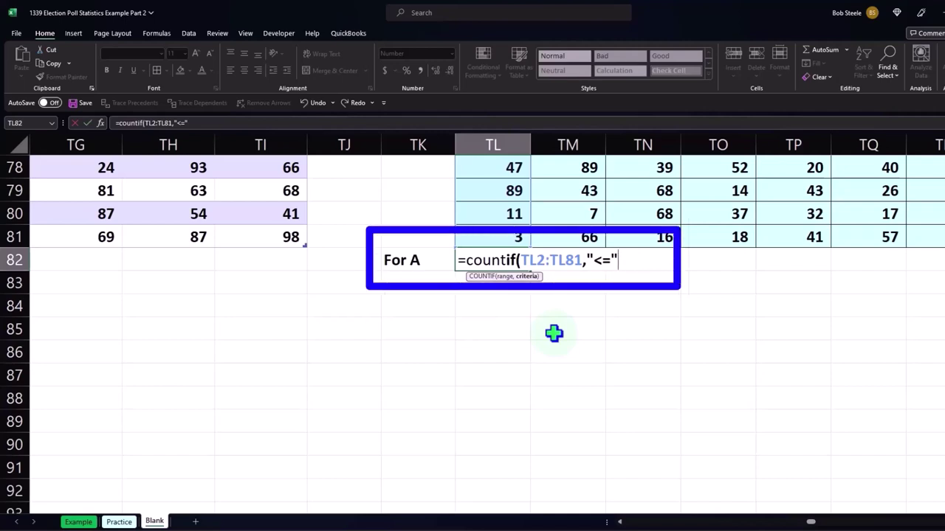
text(&6)
text(0))
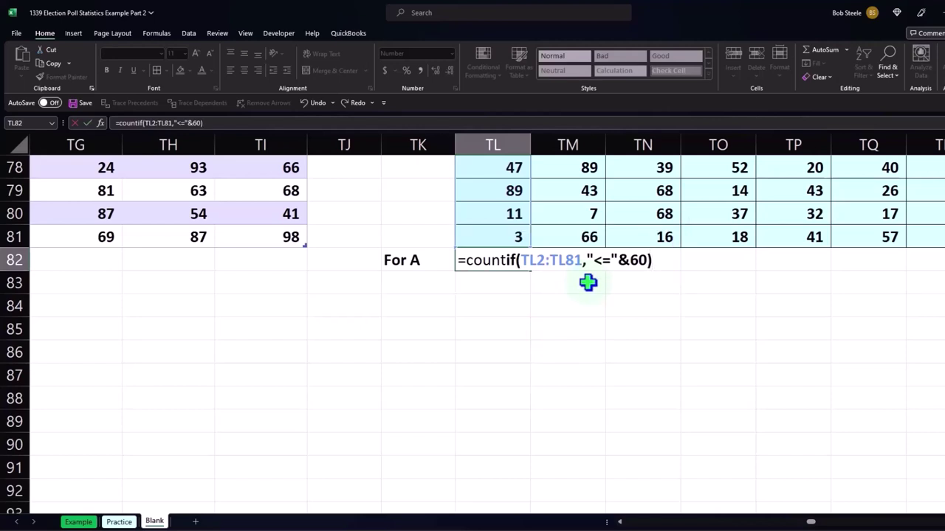
key(Return)
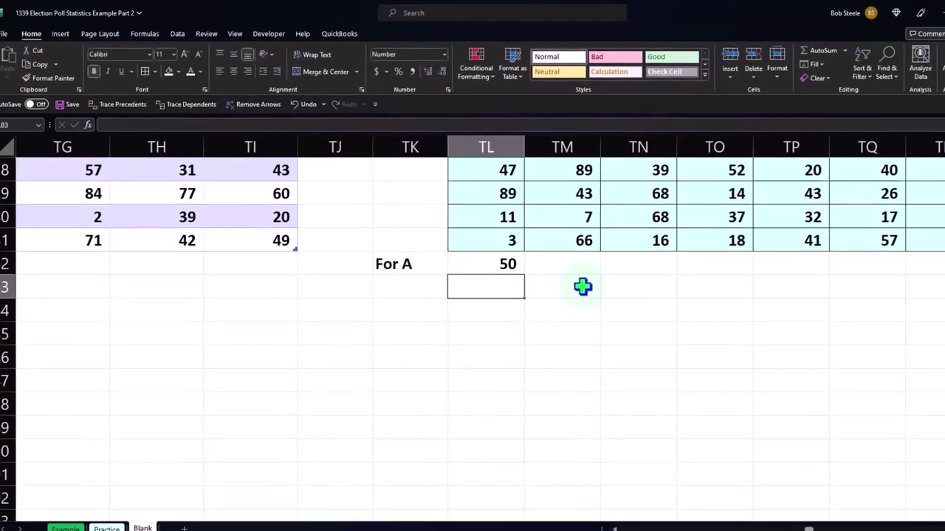
- Label TK83 'Not A' and enter a first formula subtracting For A from 80
key(Left)
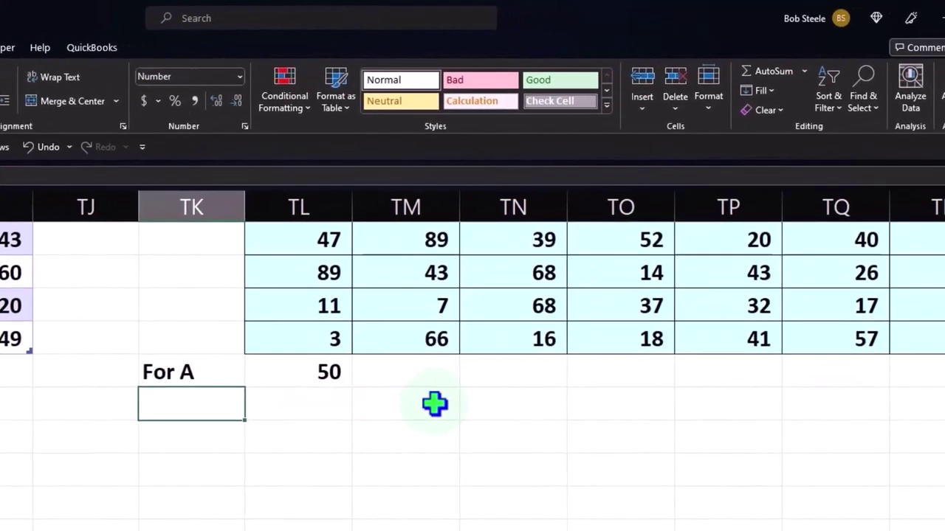
text(Not)
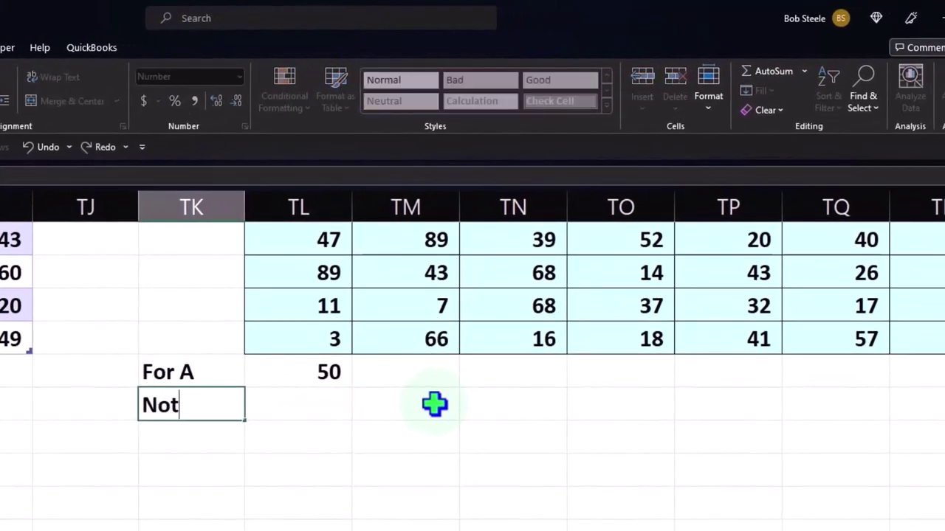
text( A)
key(Tab)
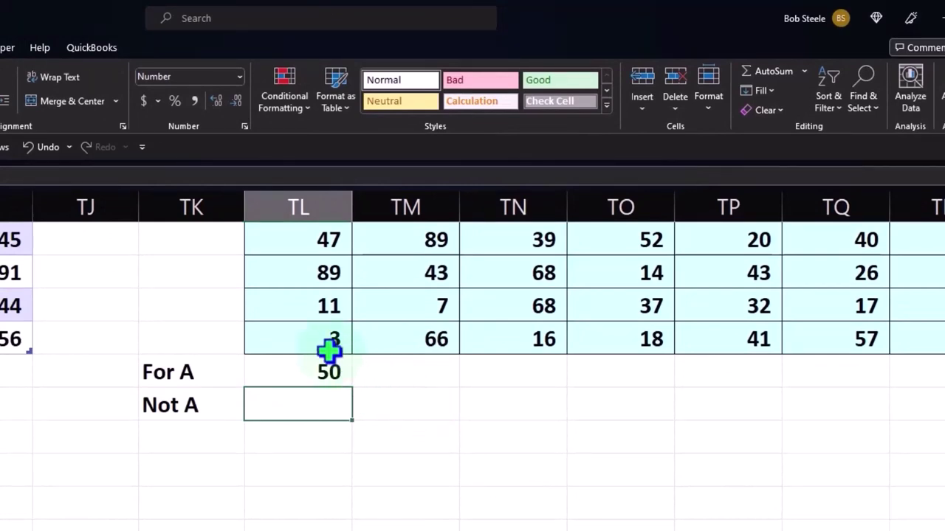
text(=)
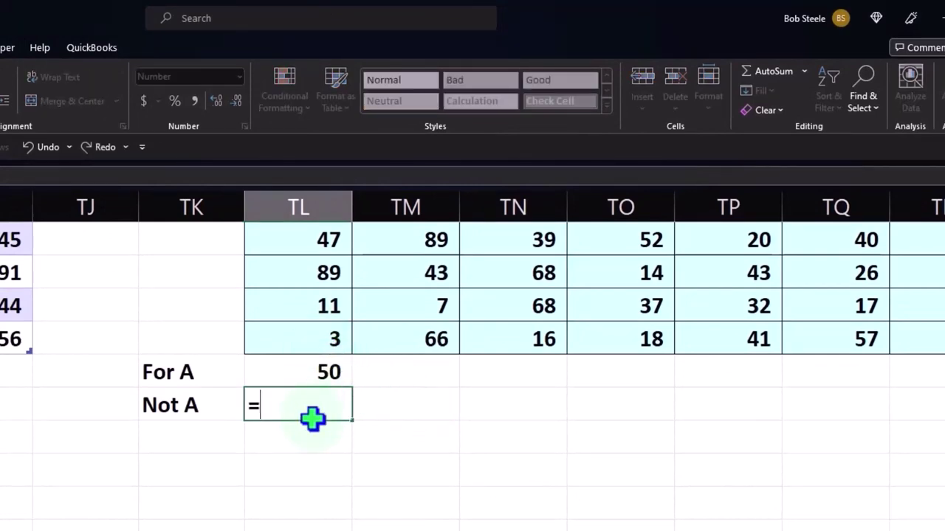
text(80-)
key(Up)
key(Return)
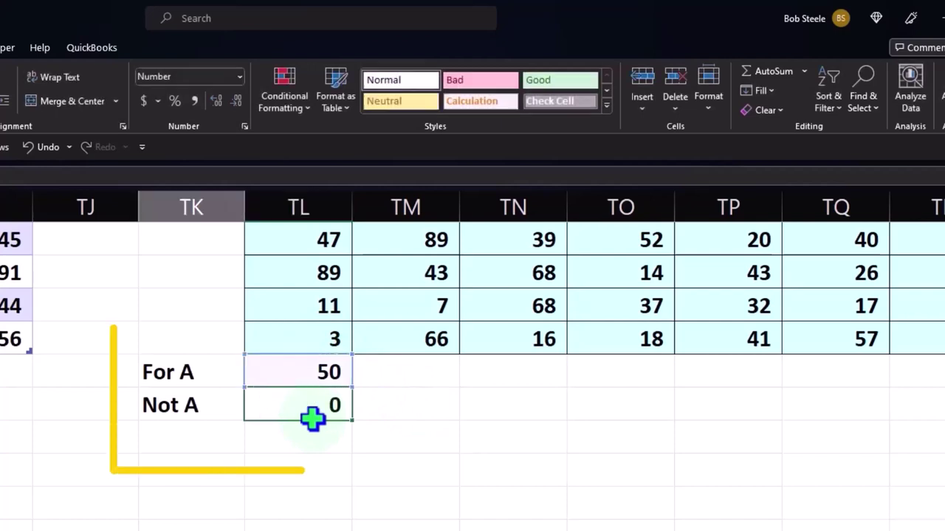
- Rewrite TL83 as a COUNTIF over TL2:TL81 with criterion ">" and 60
click(312, 418)
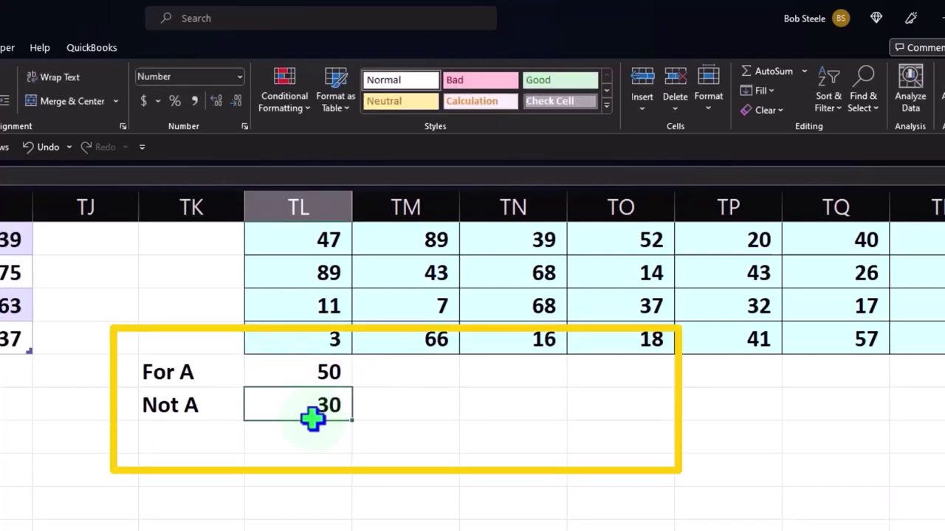
text(=)
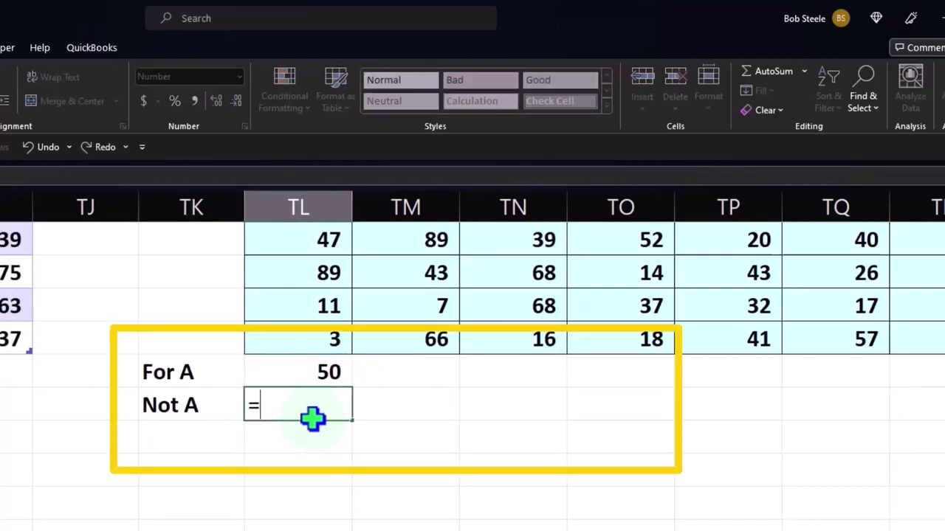
text(i)
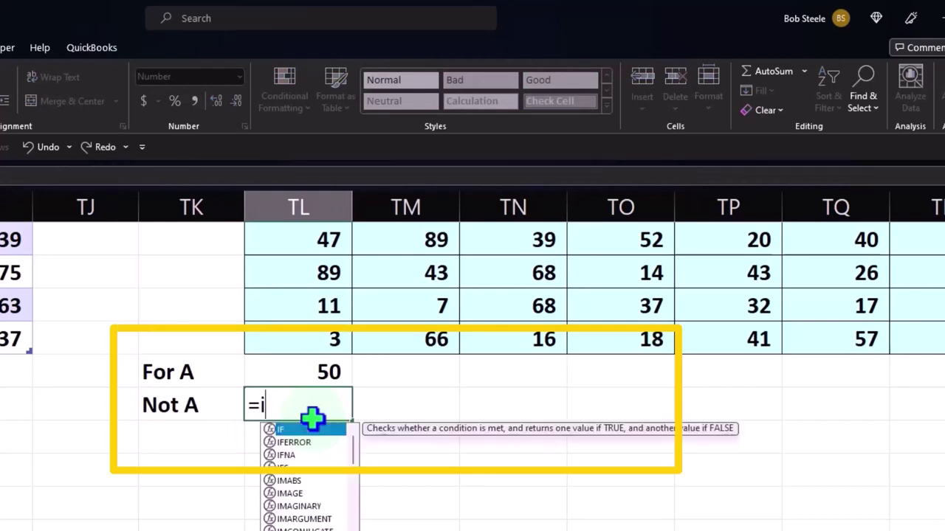
key(BackSpace)
text(countif)
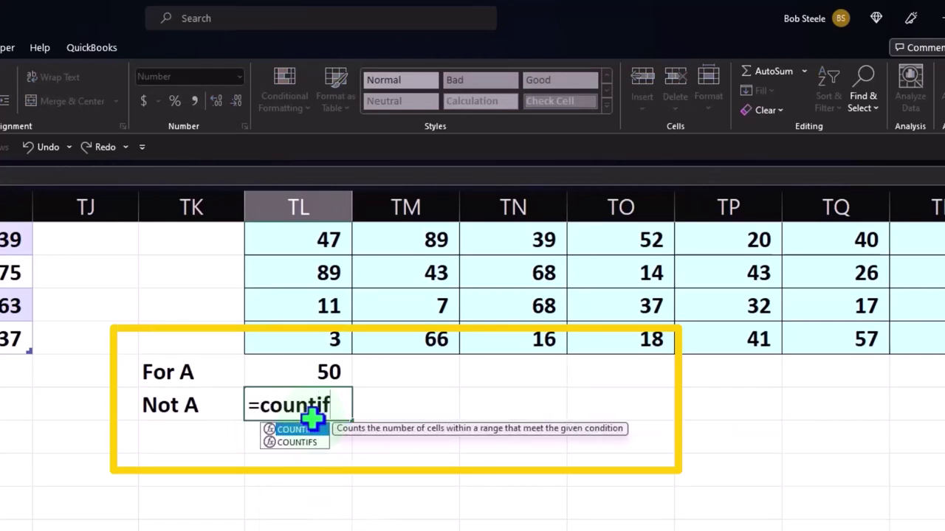
text(()
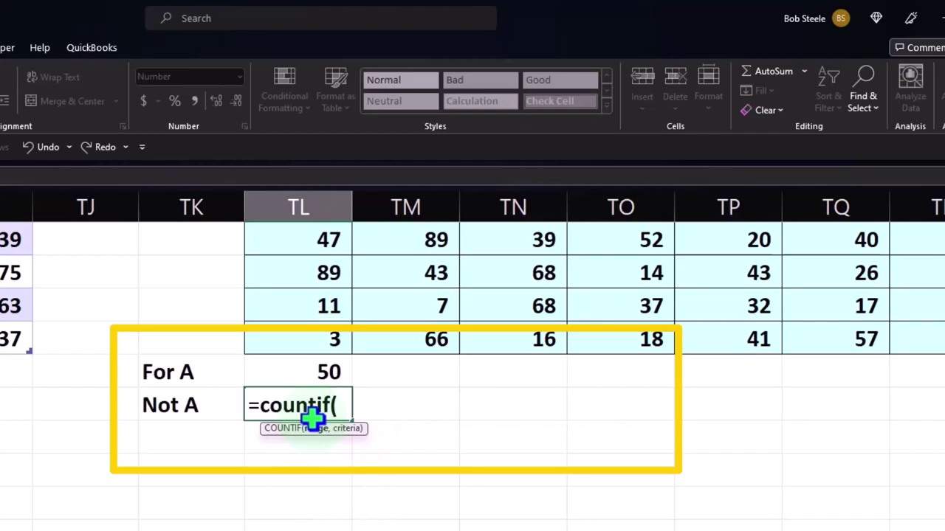
key(Up)
key(Up)
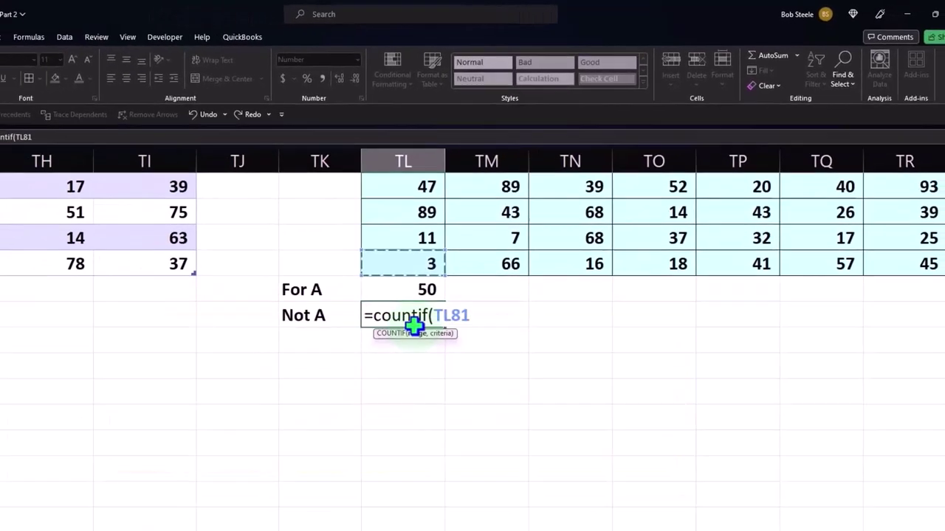
key(ctrl+shift+Up)
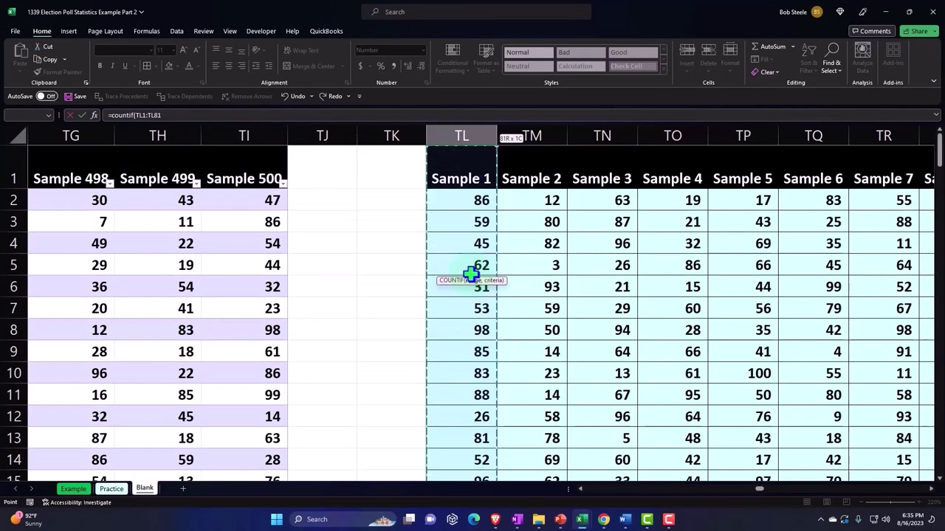
key(shift+Down)
scroll(449, 316, down, 5)
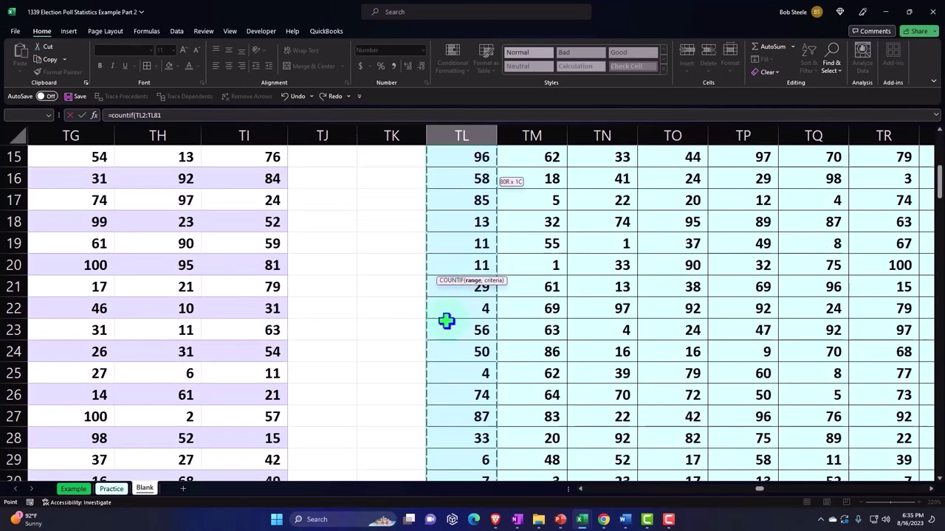
scroll(446, 321, down, 13)
scroll(445, 322, down, 12)
scroll(445, 321, up, 2)
scroll(445, 322, up, 2)
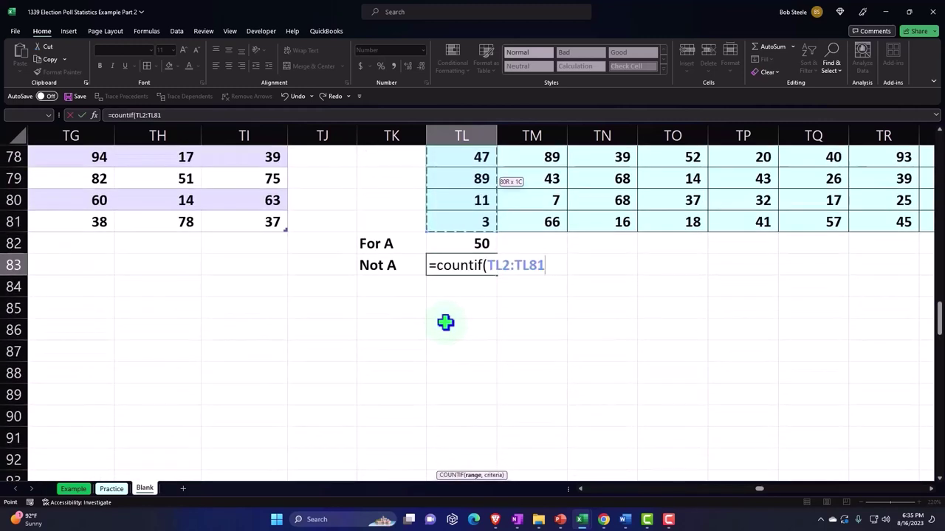
text(,)
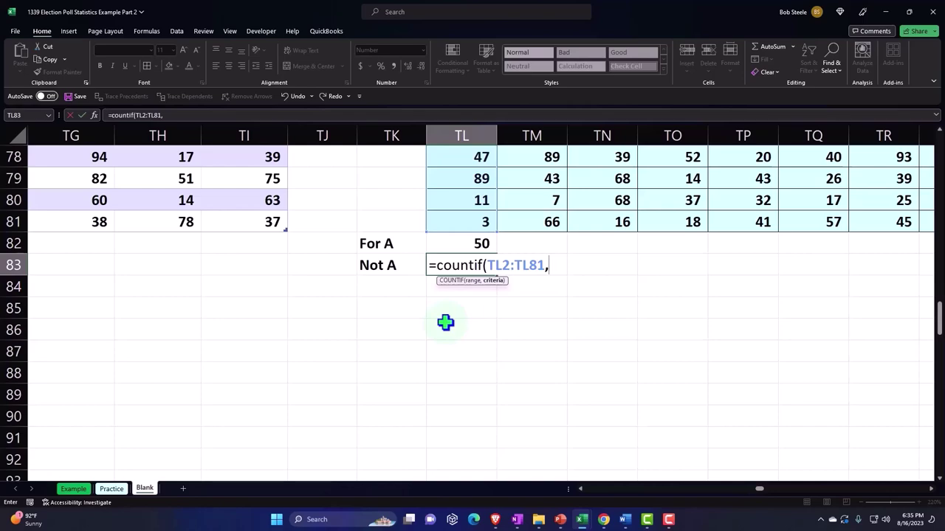
text(")
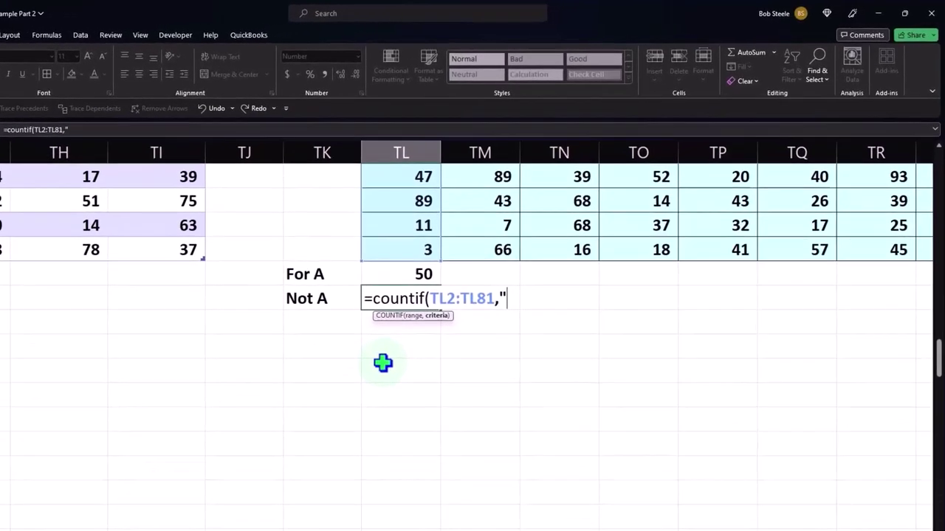
text(>)
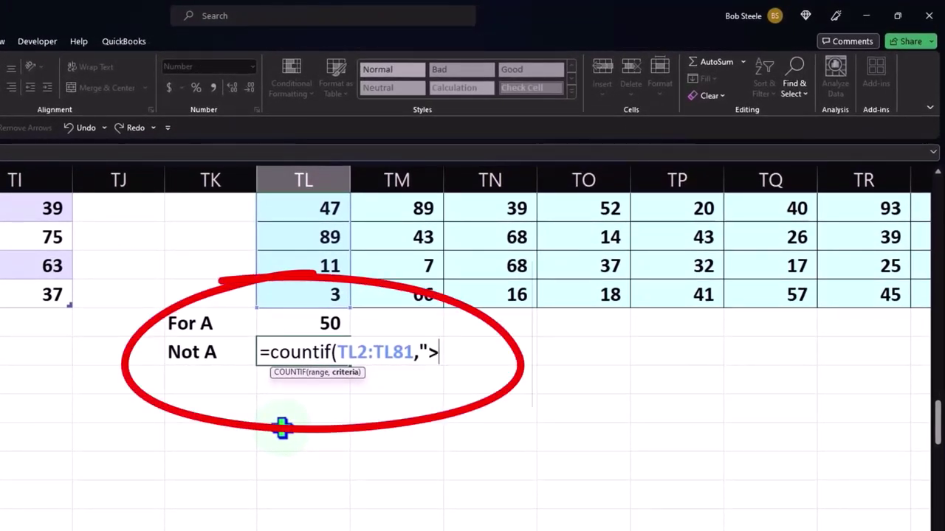
text(")
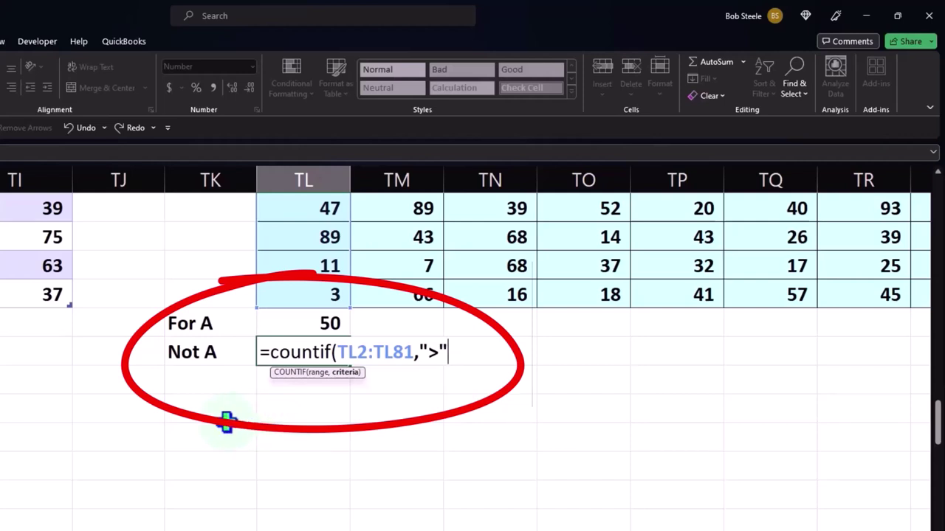
text(60)
text())
- Fix the formula error by adding & so TL83 reads =COUNTIF(TL2:TL81,">"&60), giving 30
key(Return)
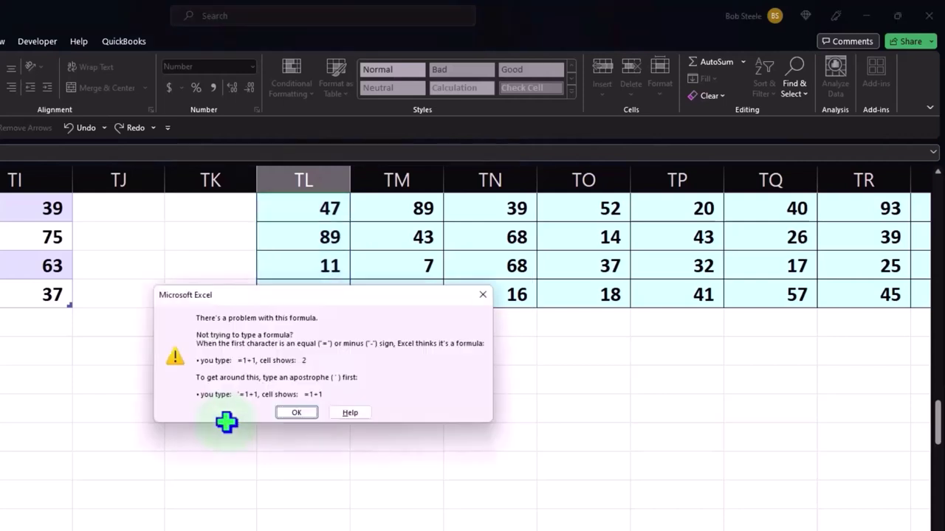
key(Return)
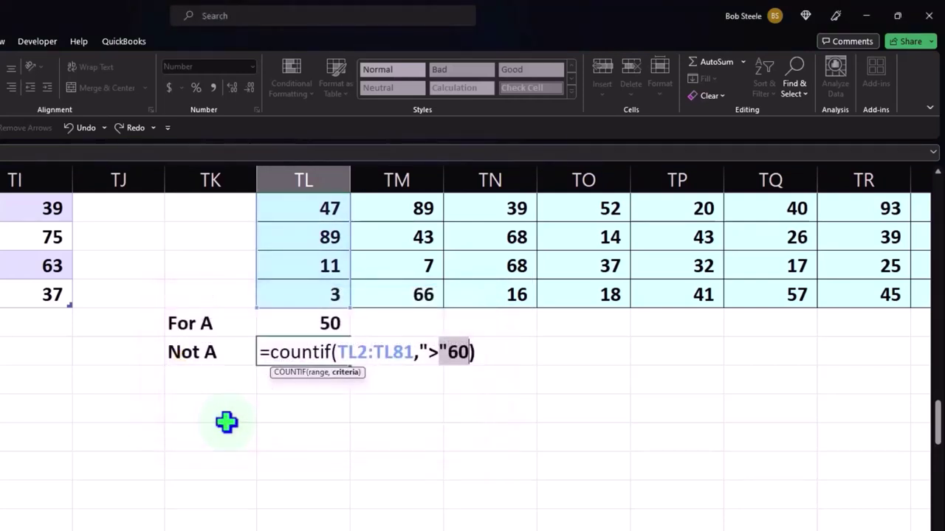
click(448, 352)
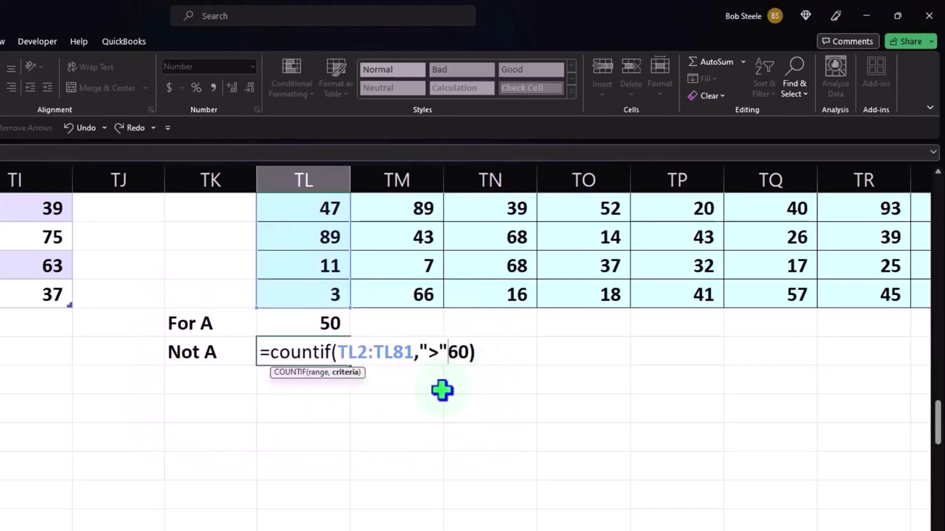
text(&)
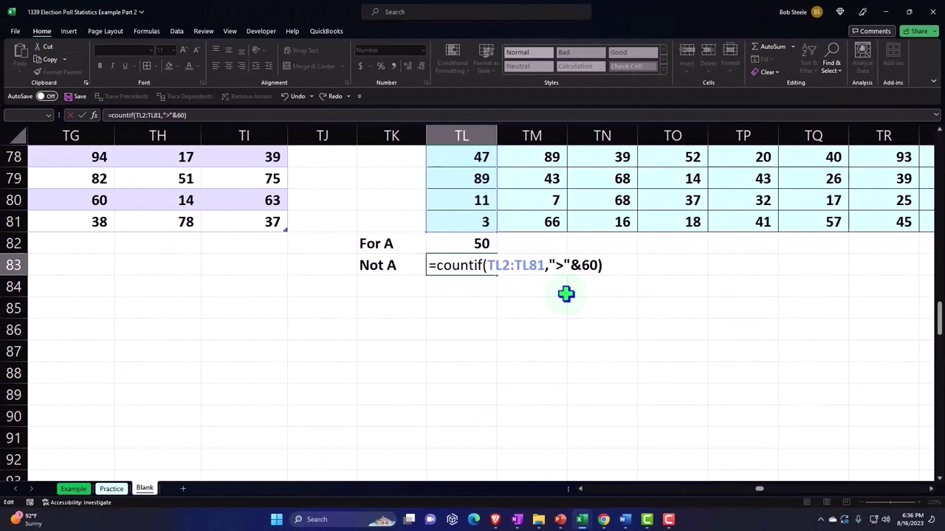
key(Return)
key(Left)
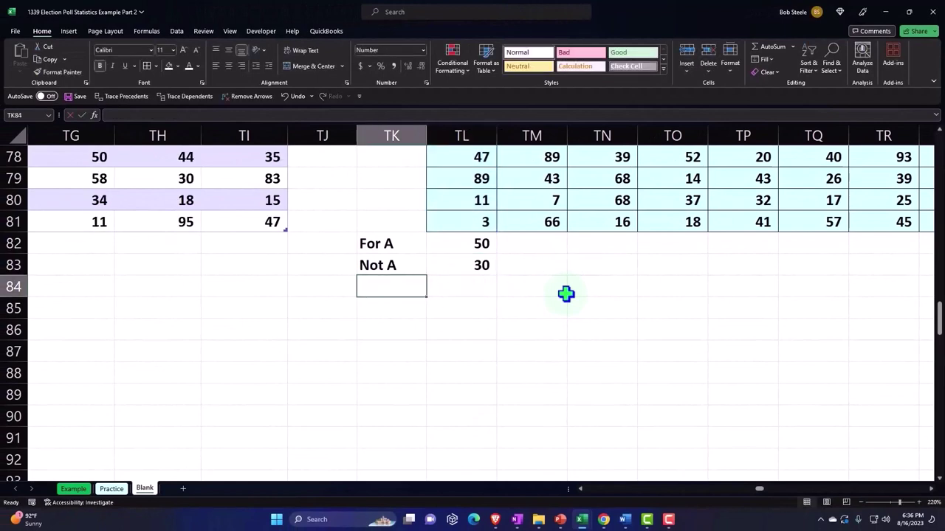
- Label TK84 'Total' and enter =SUM(TL82:TL83) in TL84, giving 80
text(Total)
key(Right)
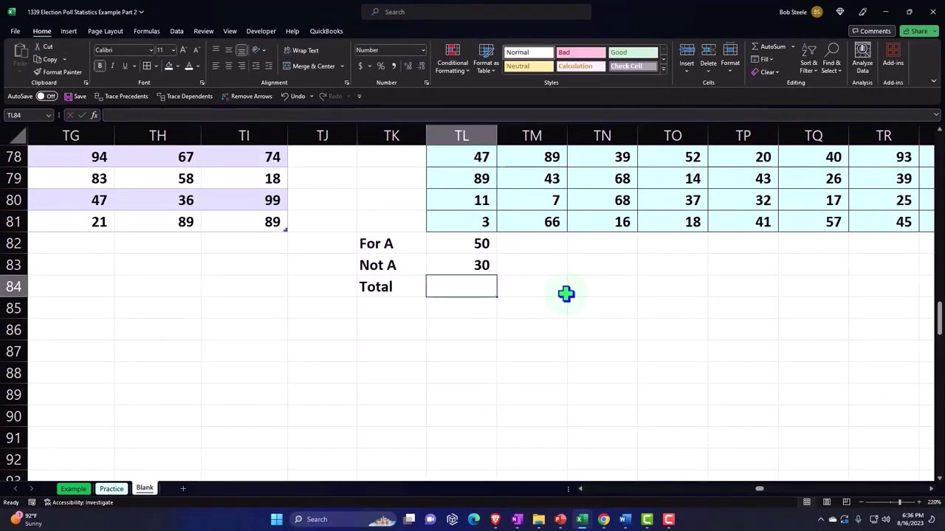
text(=sum)
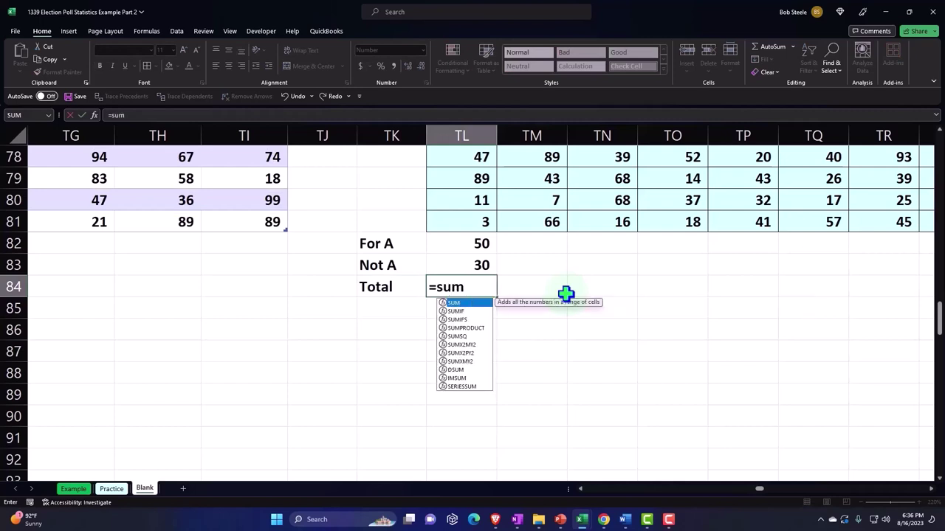
text(()
key(Up)
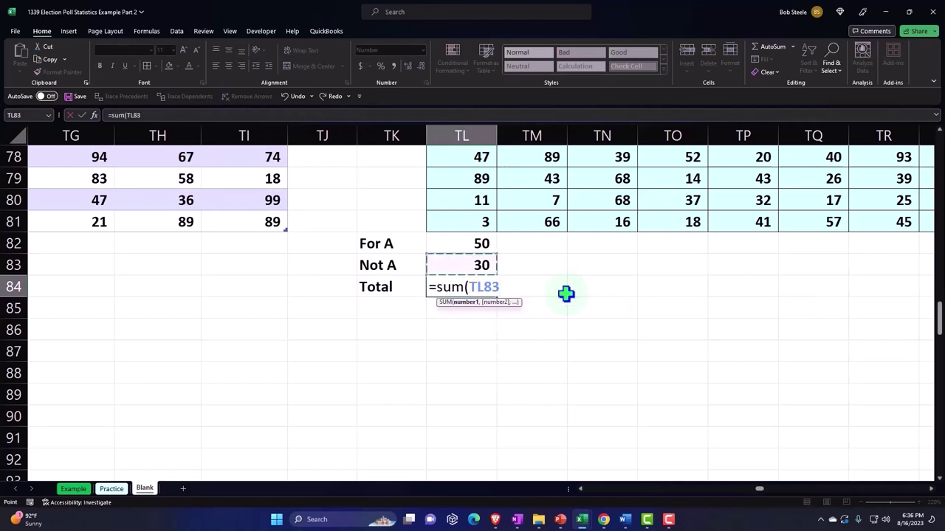
key(shift+Up)
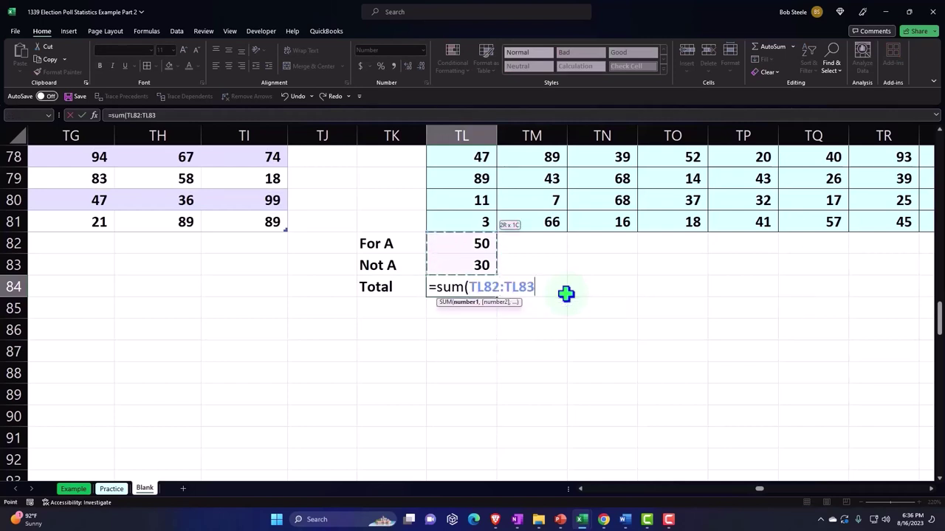
key(Return)
key(Left)
- Underline the Not A count of 30 and the total of 80
key(Up)
key(Up)
key(Right)
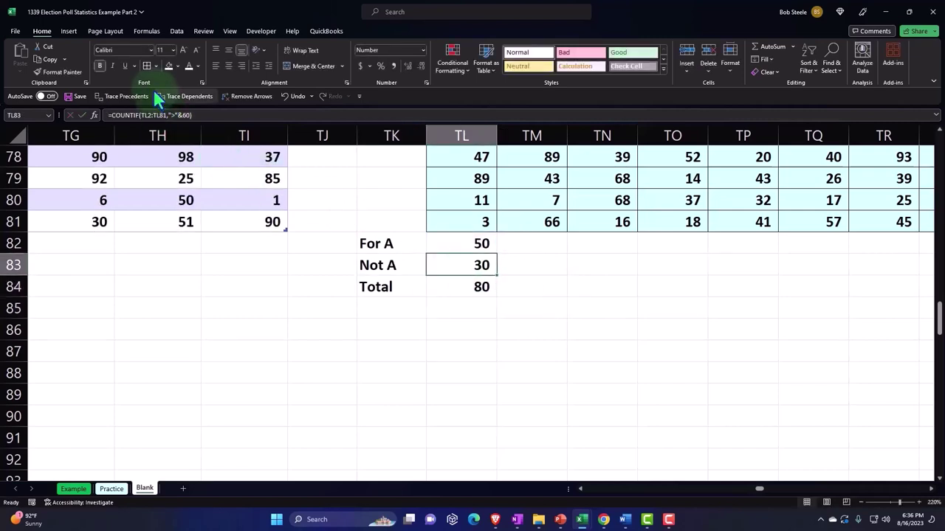
click(124, 66)
key(Down)
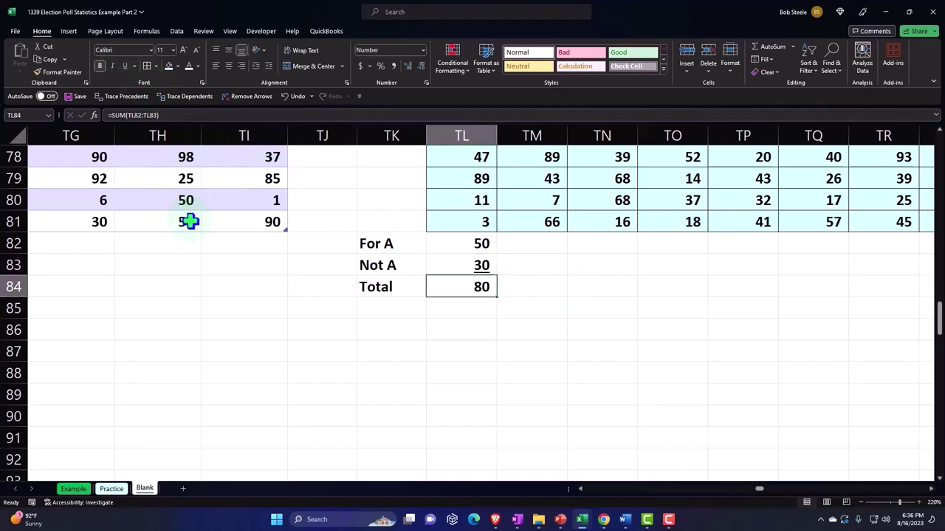
key(ctrl+u)
key(Down)
key(Left)
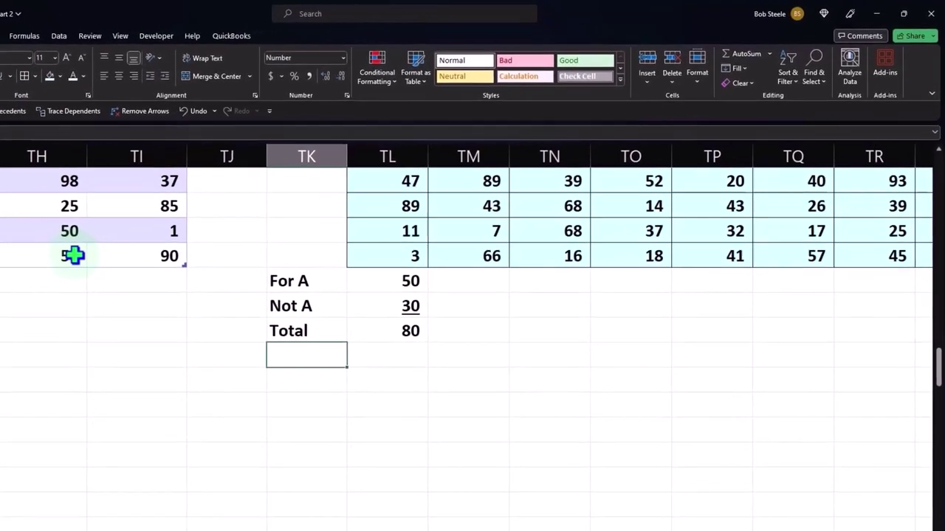
- Add a '% A' label in TK85 with the formula =TL82/TL84 in TL85
text(% A)
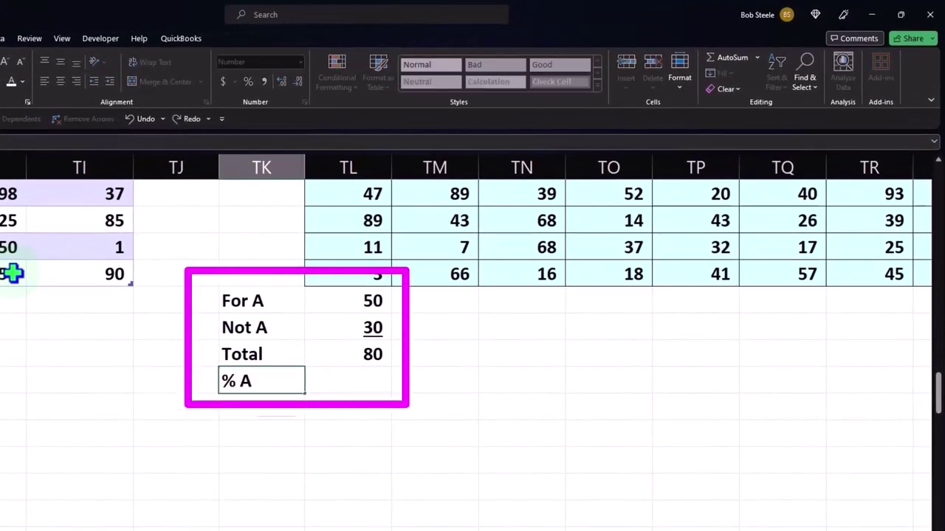
key(Right)
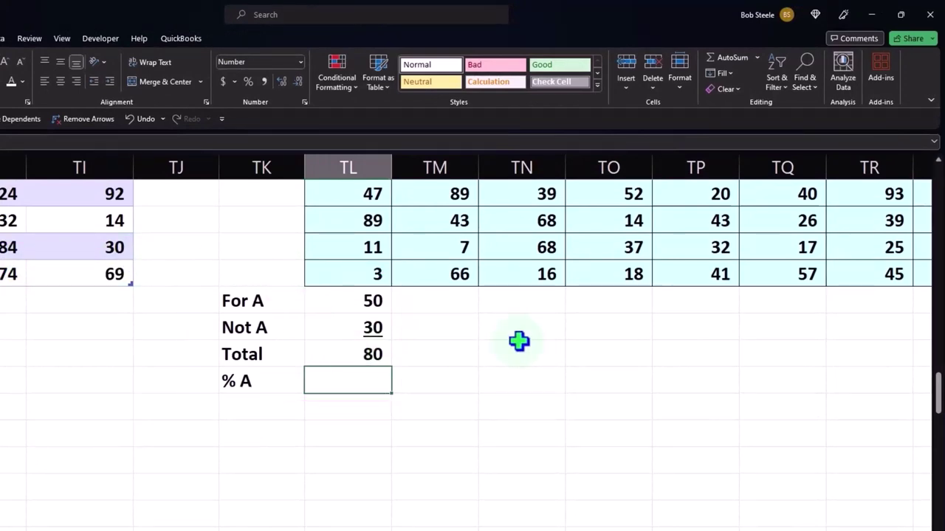
text(=)
key(Up)
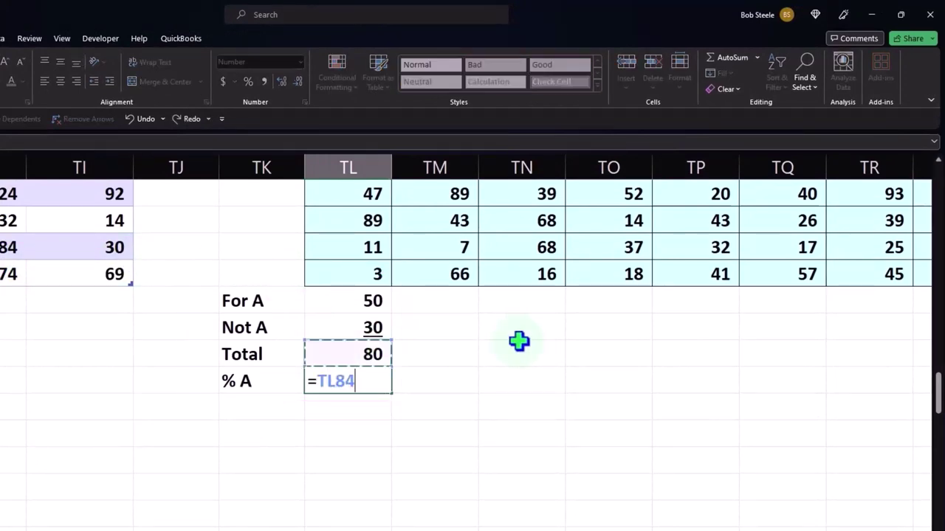
key(Up)
key(Up)
text(/)
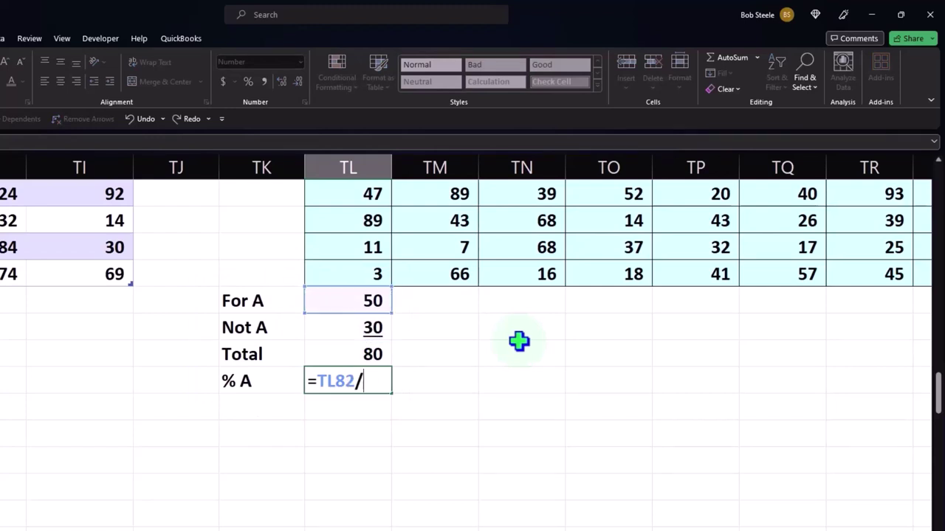
key(Up)
key(Return)
key(Left)
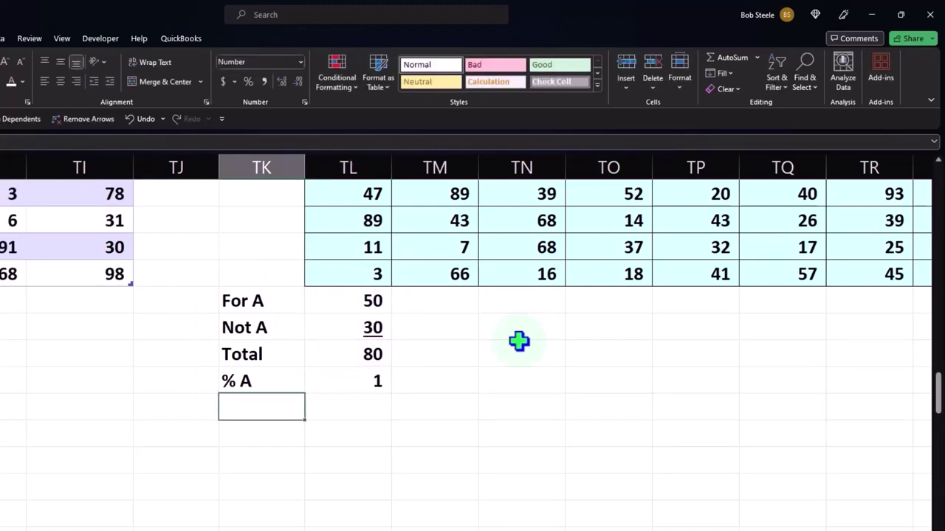
- Format the % A result in TL85 as a percentage, showing 63%
key(Up)
key(Right)
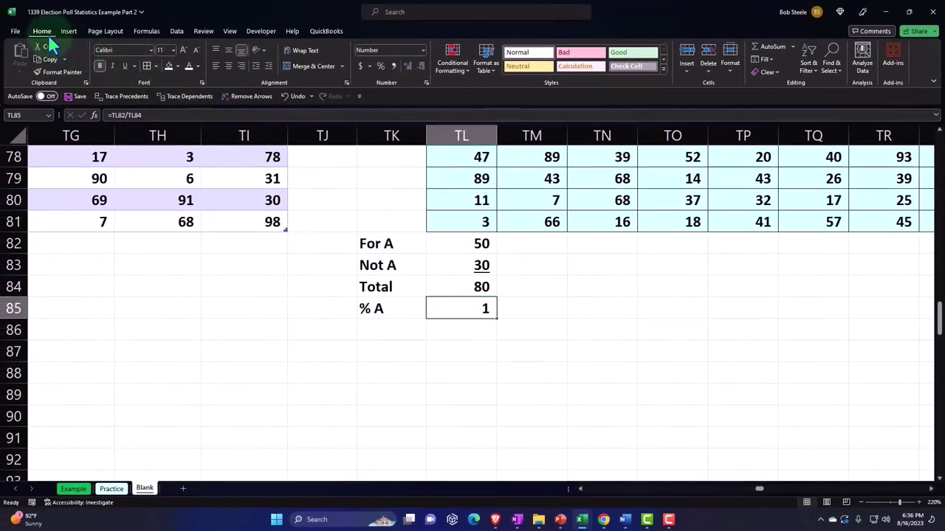
click(379, 66)
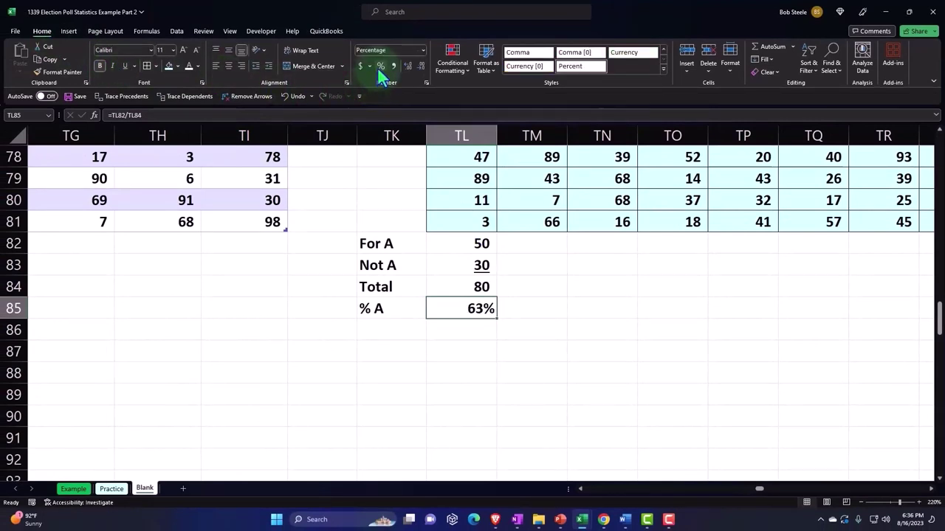
key(Down)
key(Left)
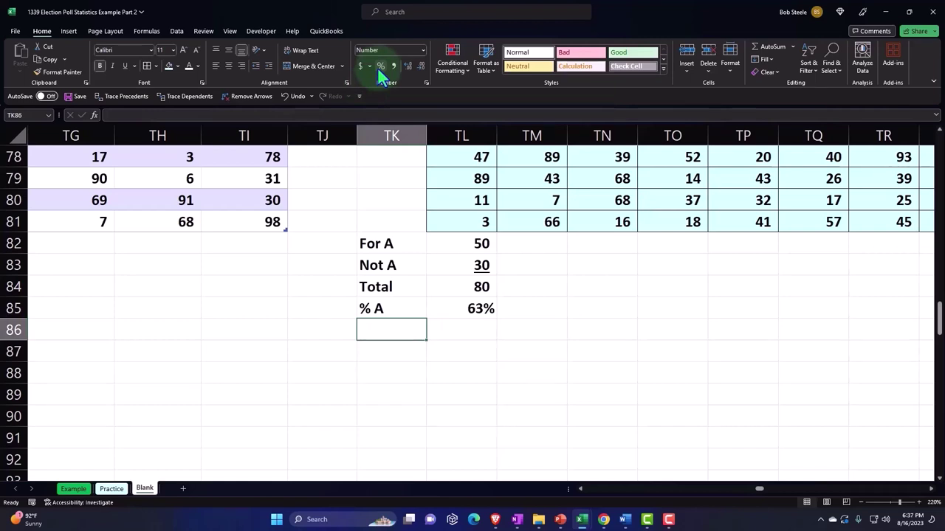
- Add a '% B' label in TK86 with =TL83/TL84 in TL86, shown as 38%
text(% B)
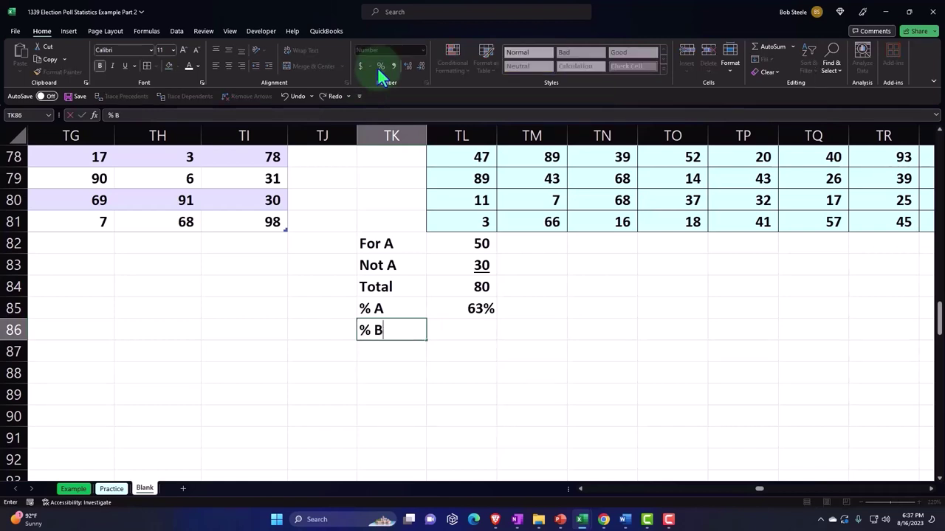
key(Tab)
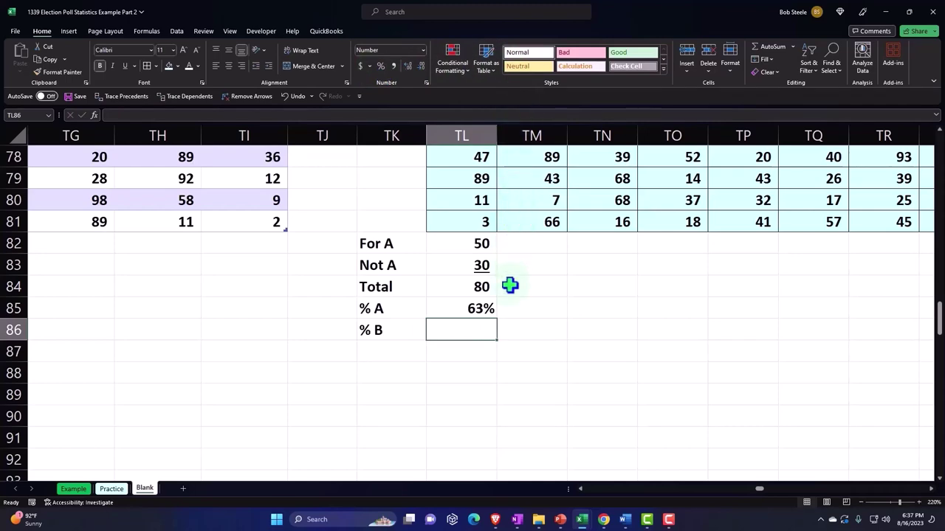
text(=)
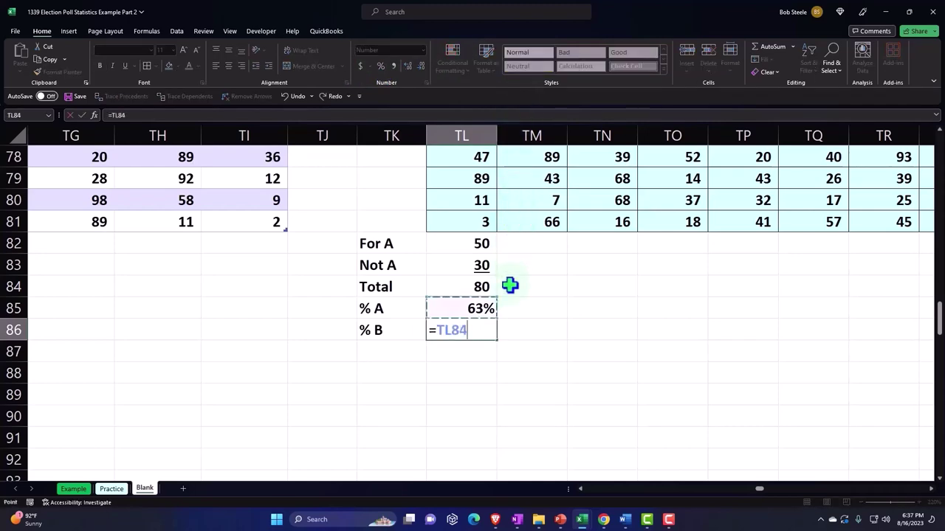
key(Up)
text(/)
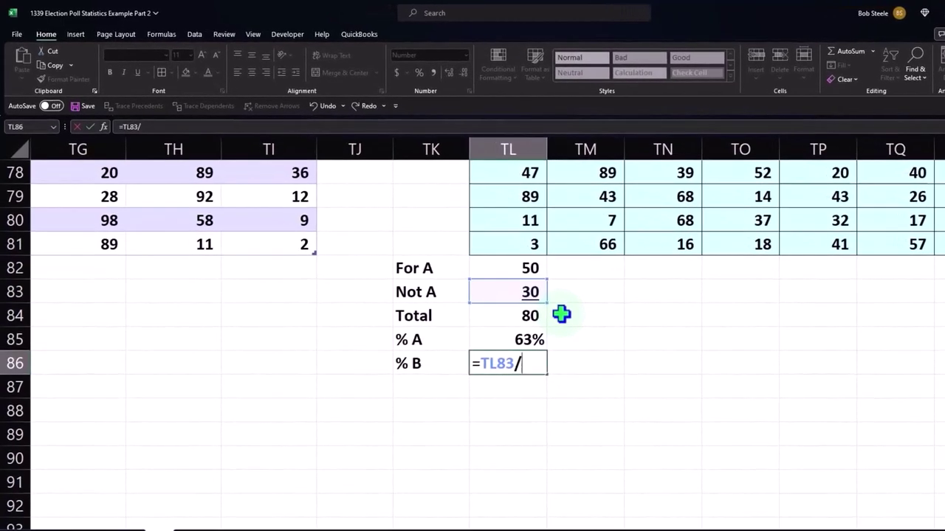
key(Up)
key(Up)
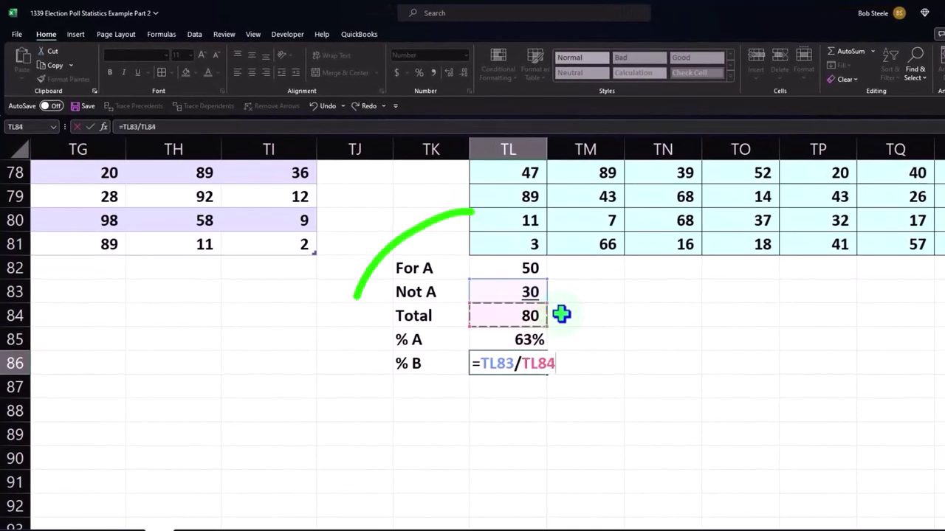
key(ctrl+Return)
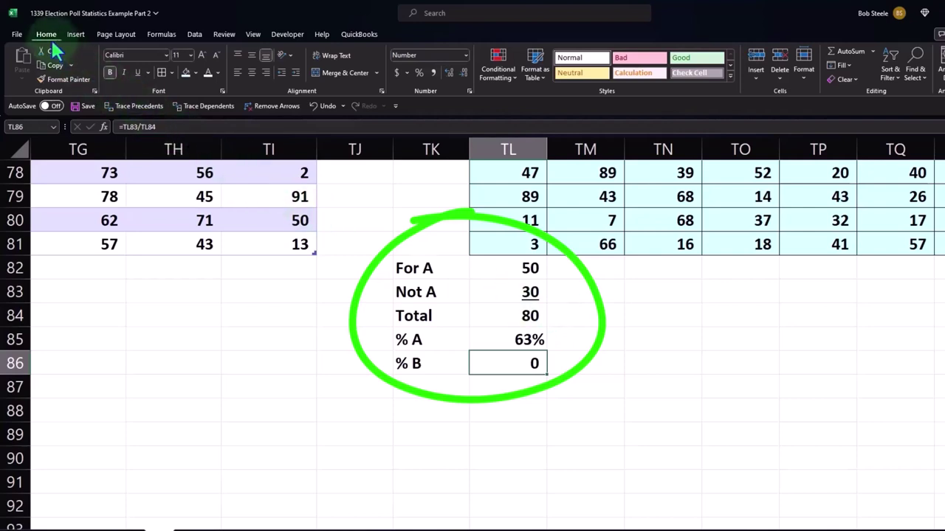
click(415, 72)
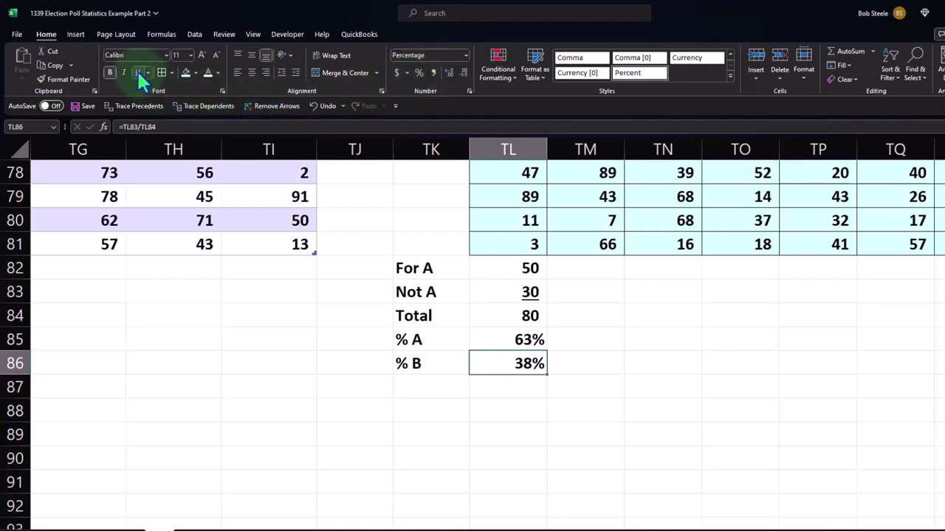
key(Return)
text(Totol)
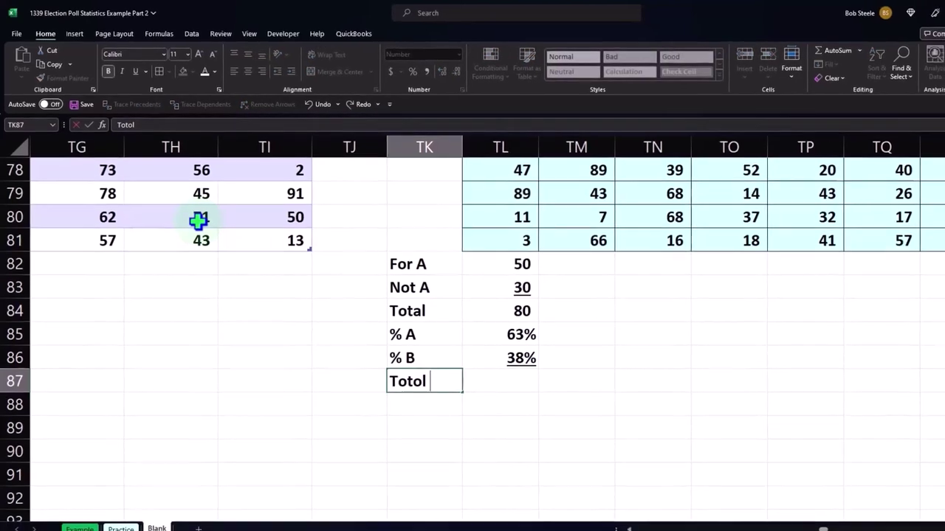
- Add a 'Totol %' label in TK87 with =SUM(TL85:TL86) in TL87
text(%)
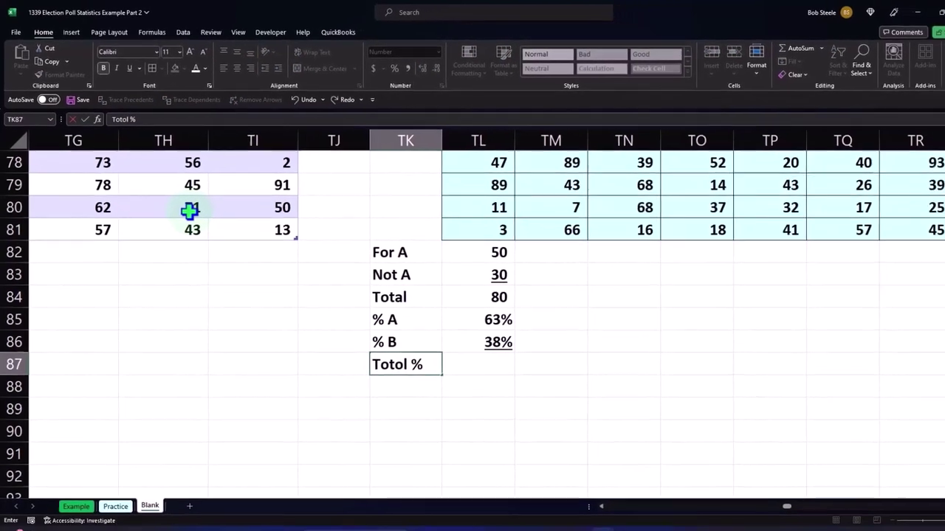
key(Return)
key(Up)
key(Right)
text(=)
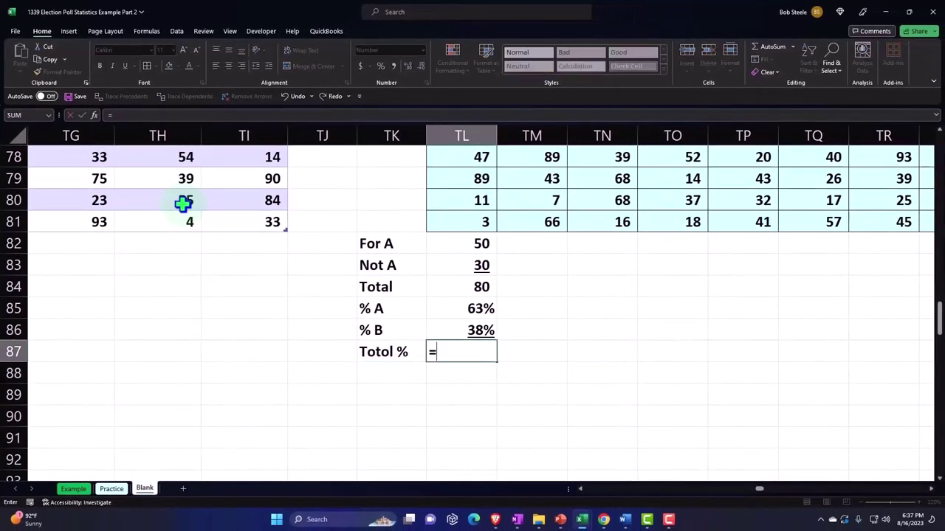
text(sum()
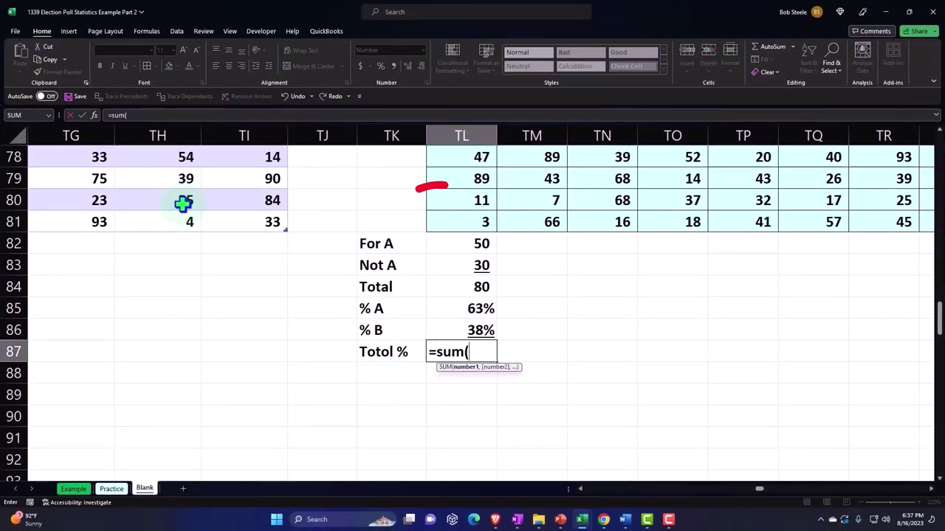
key(Up)
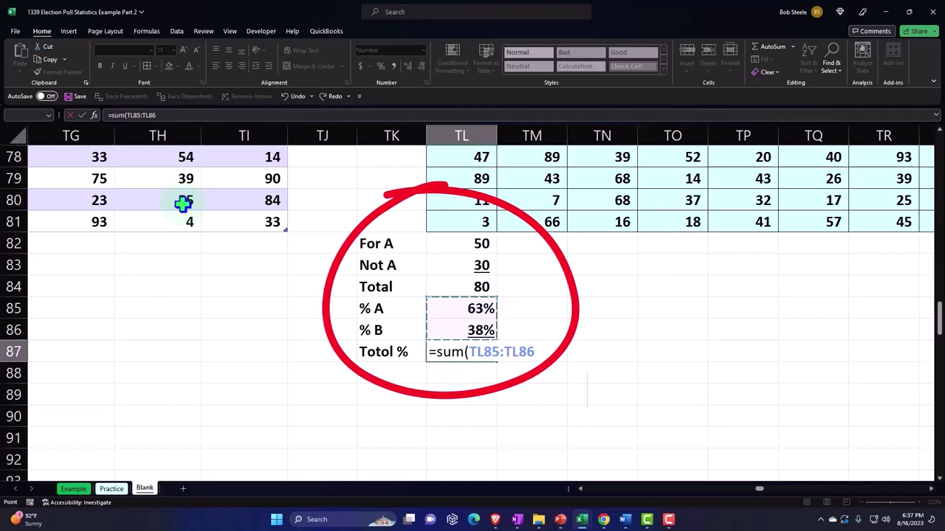
key(Return)
- Format the total as a percentage showing 100%, then check the % A and % B formulas
click(441, 352)
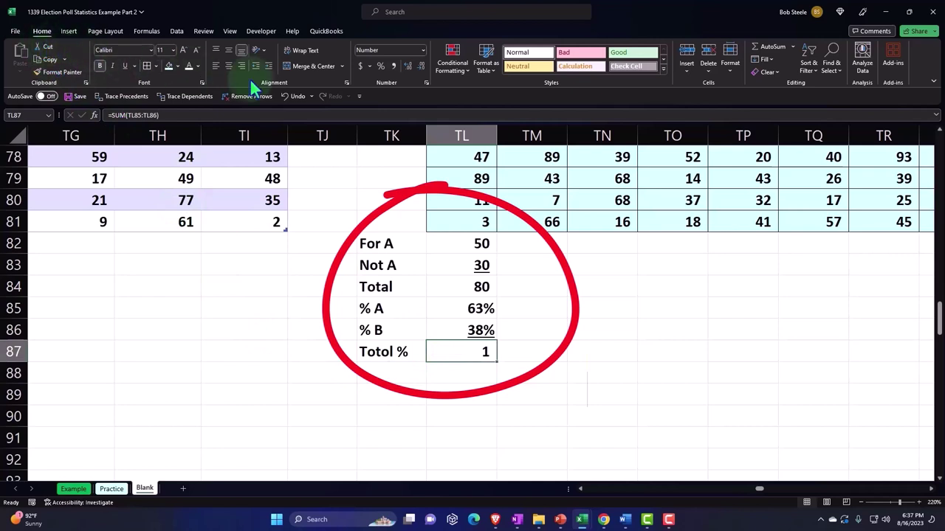
click(380, 66)
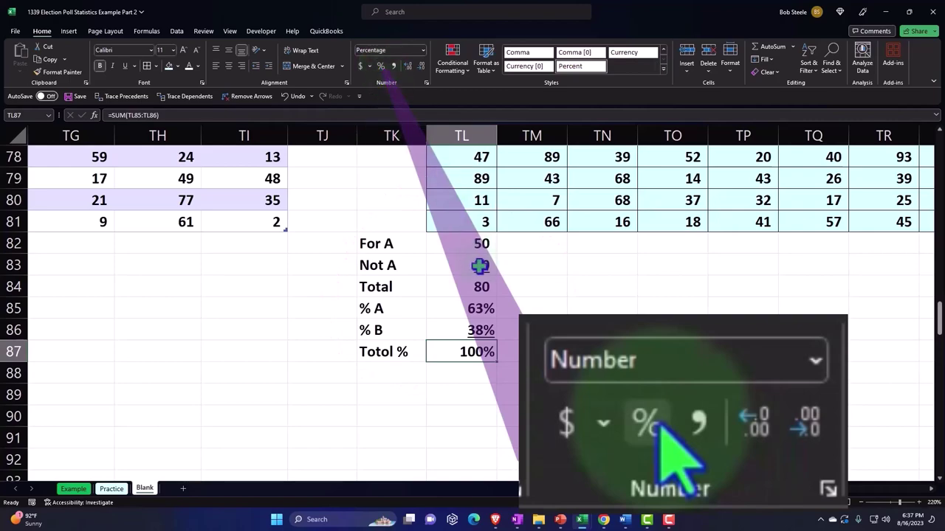
click(484, 304)
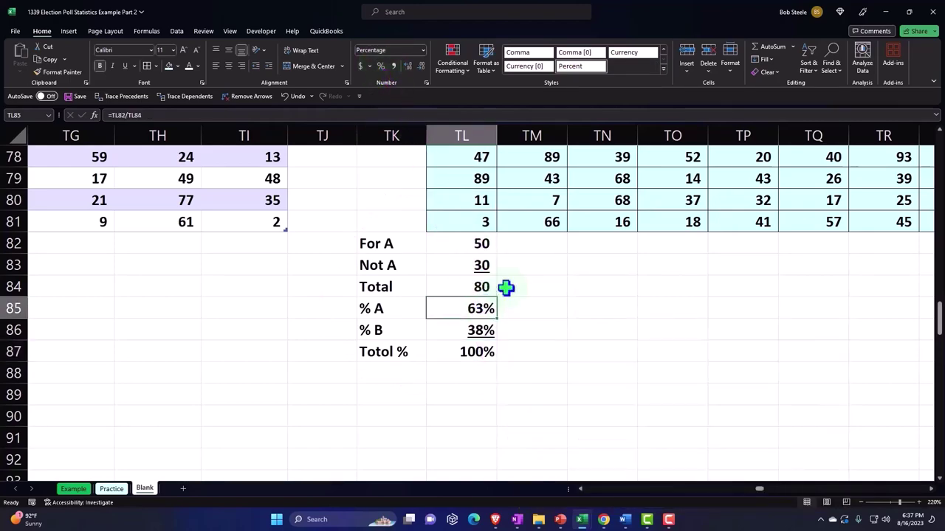
key(Down)
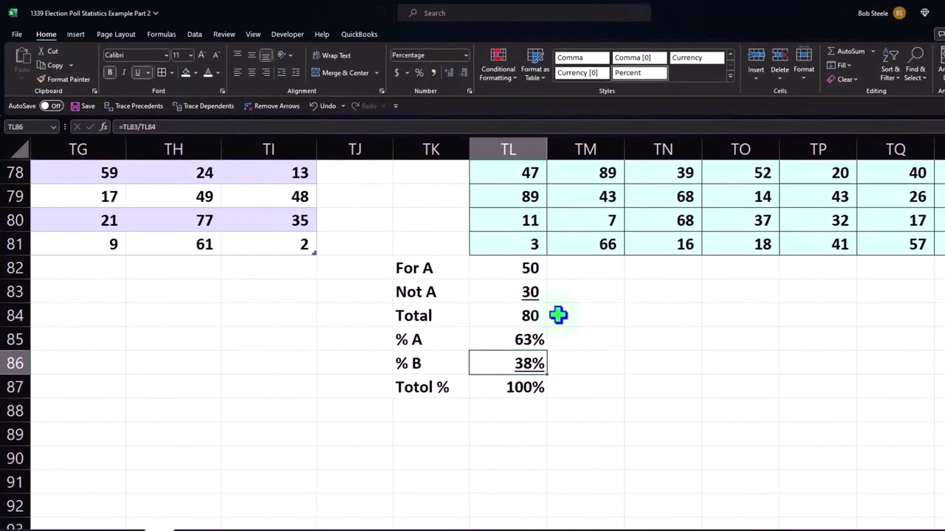
click(525, 339)
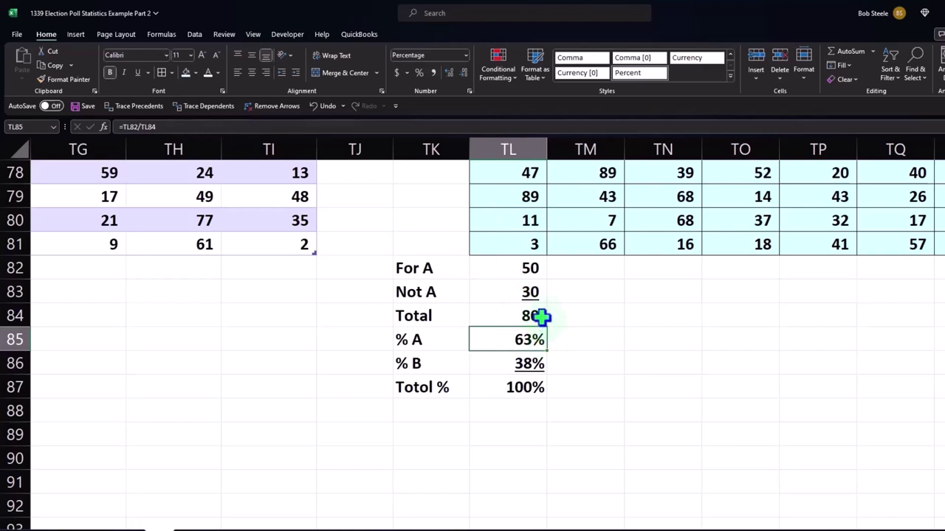
- Fill the For A through Totol % formulas across every sample column through AMQ
drag(526, 268, 528, 386)
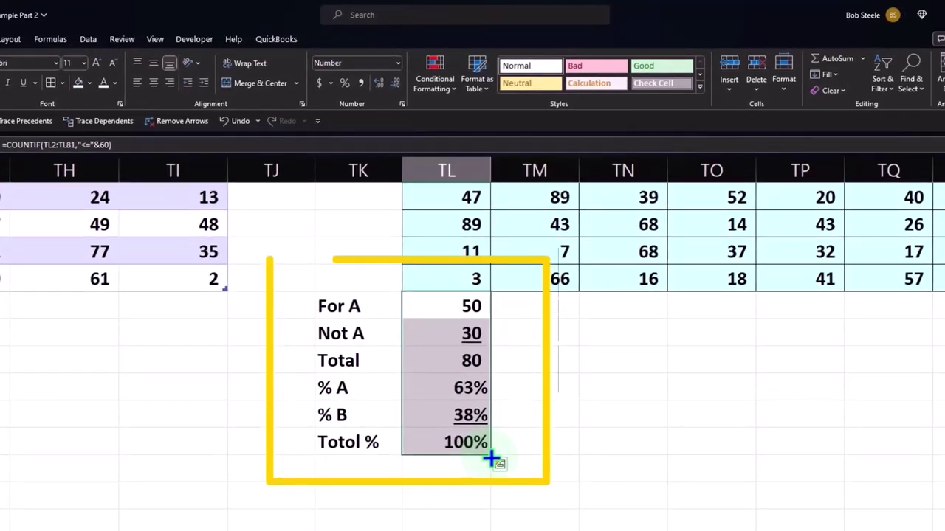
drag(491, 459, 941, 454)
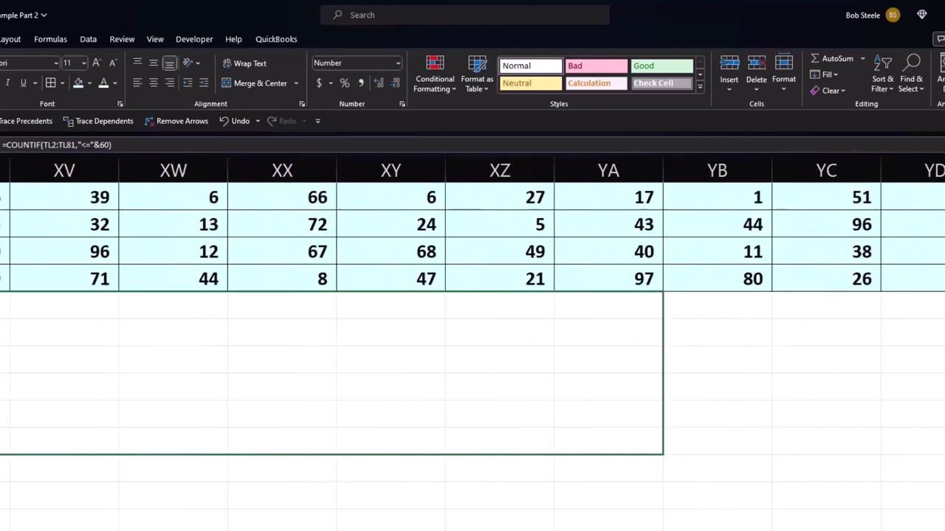
drag(941, 454, 826, 395)
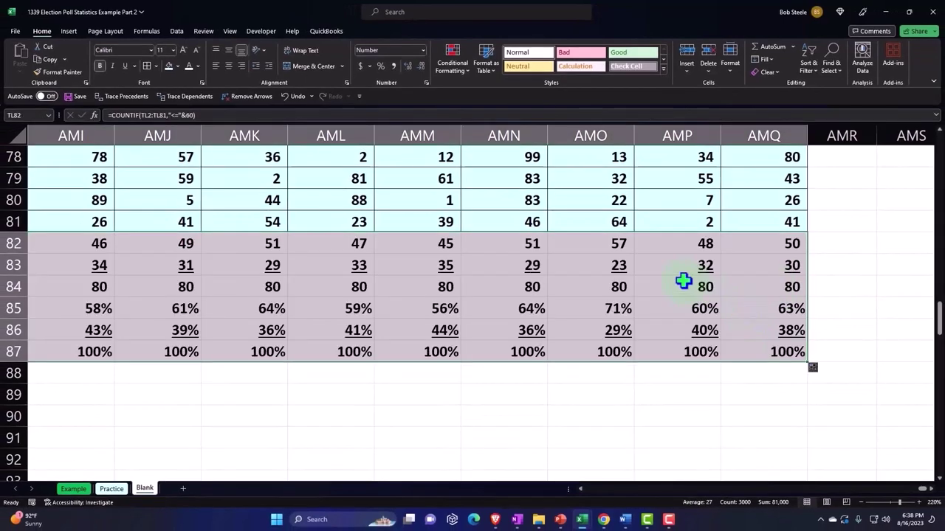
click(667, 393)
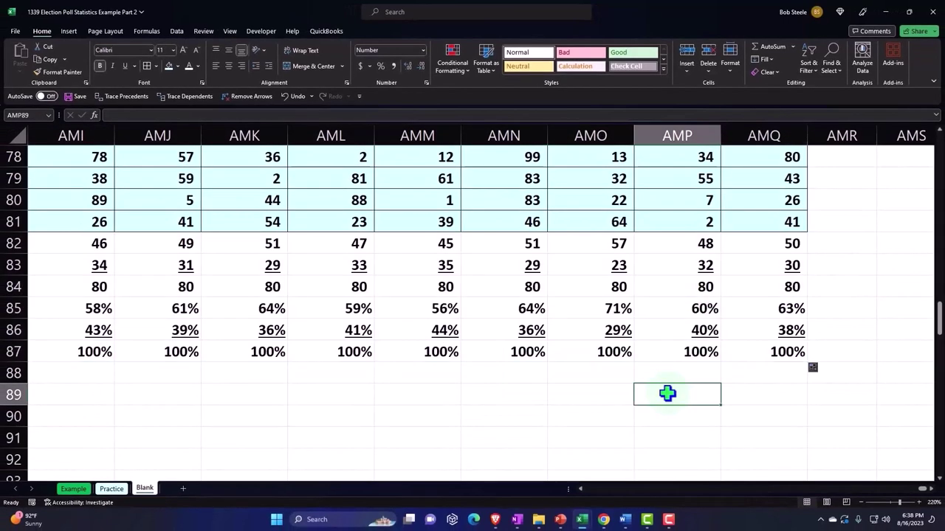
- Select summary rows 82–87 from the row labels to the last sample column
drag(782, 243, 3, 331)
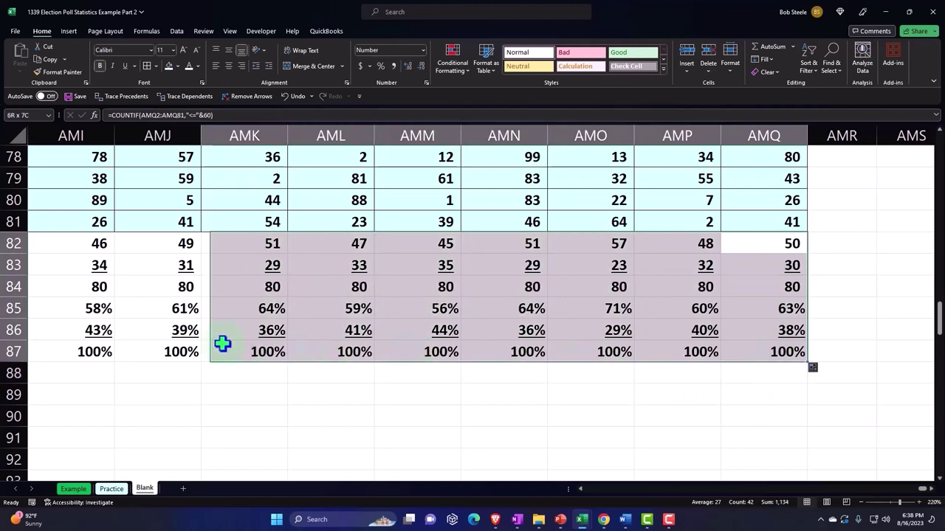
drag(3, 331, 4, 347)
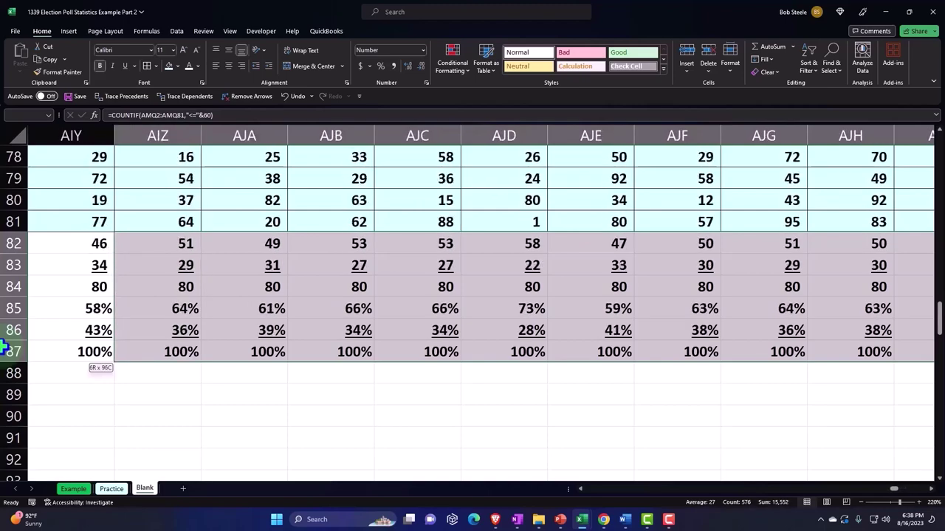
drag(3, 347, 4, 347)
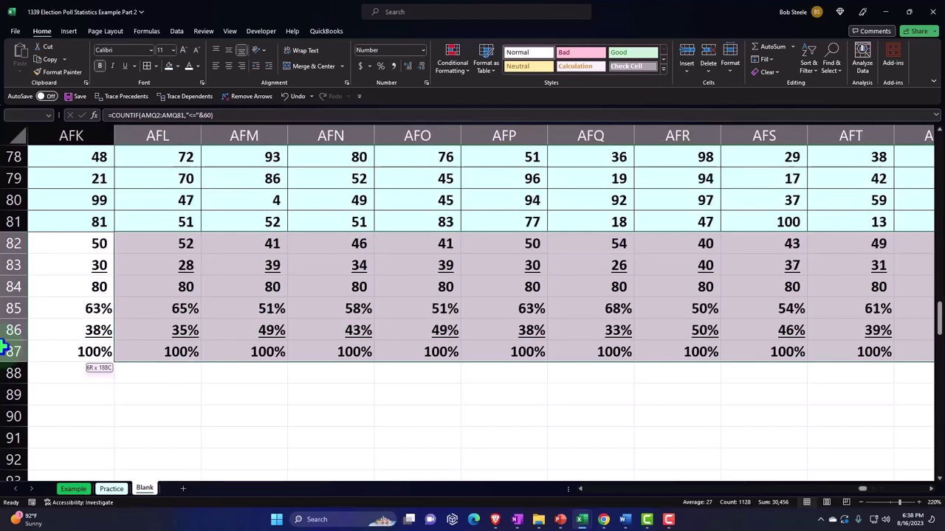
drag(4, 347, 4, 347)
drag(3, 381, 168, 390)
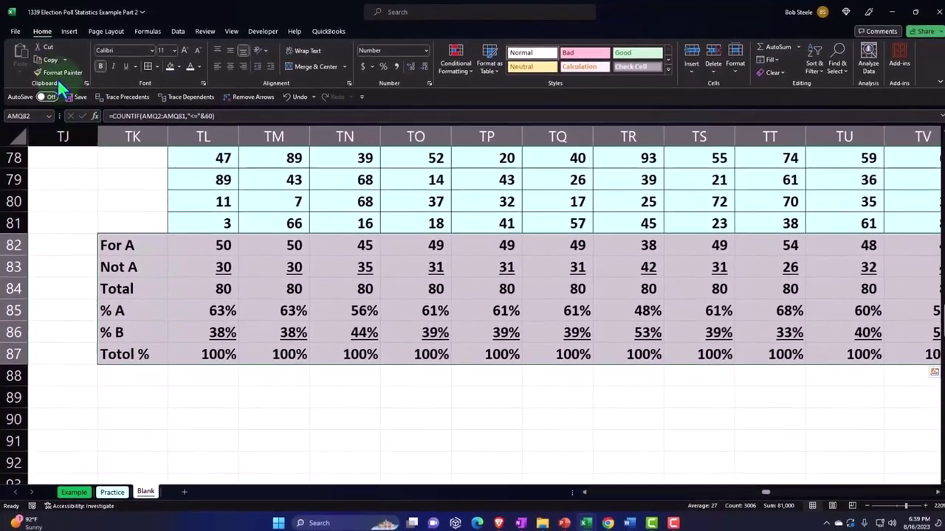
- Give the selected summary rows a dark blue fill with white text
click(178, 65)
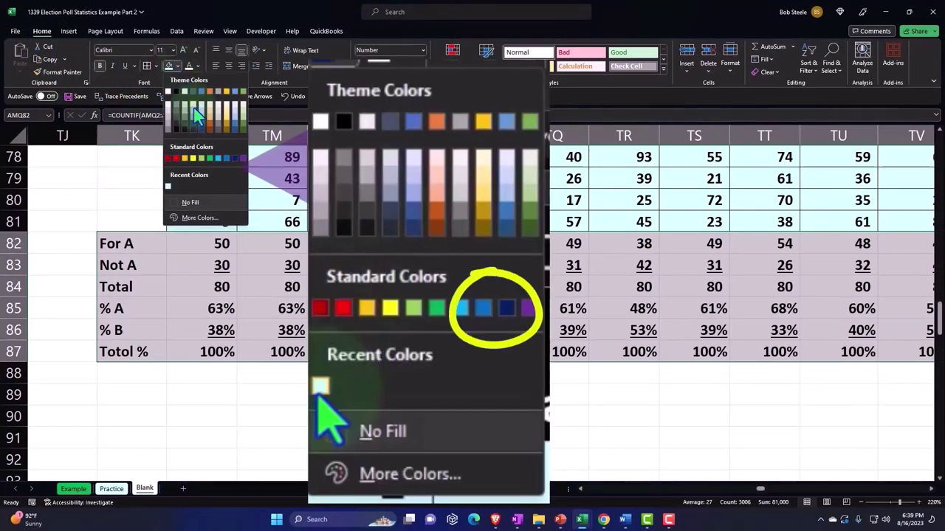
click(235, 157)
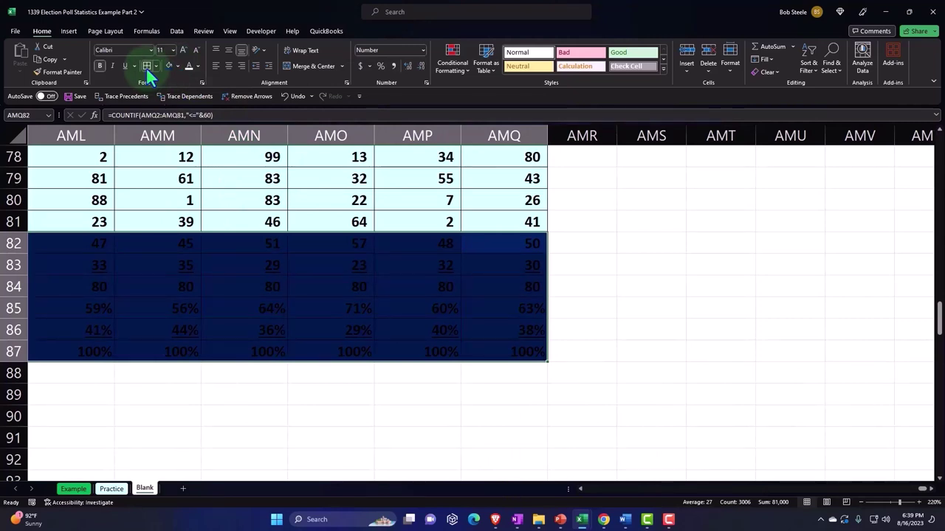
click(189, 71)
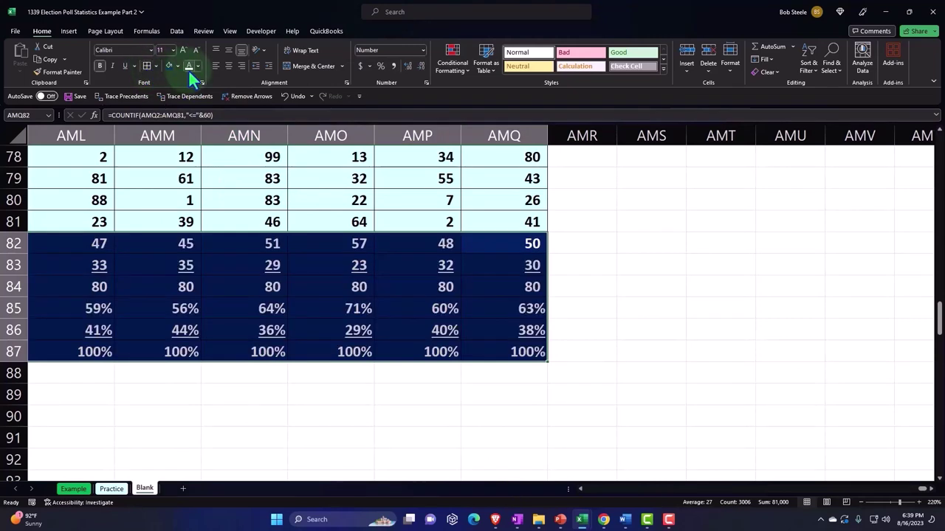
- Move along the % A row back toward the row labels
click(523, 313)
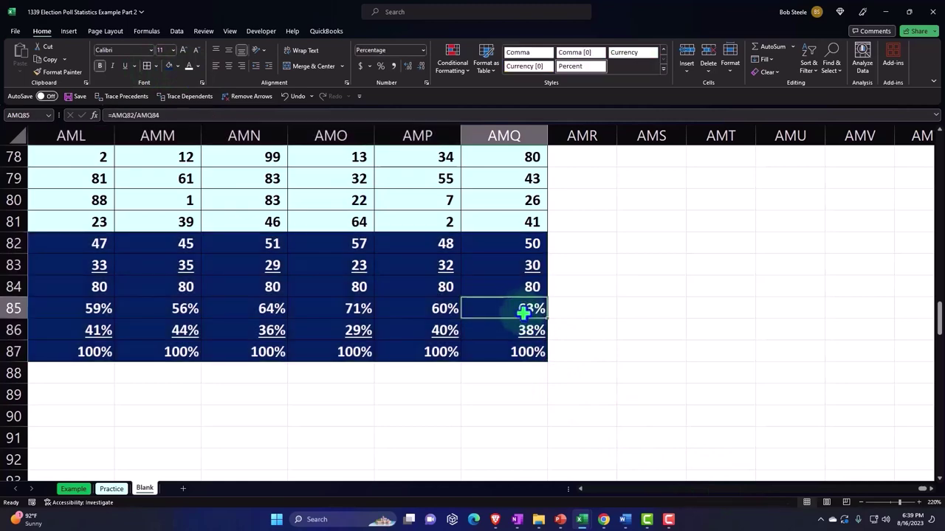
key(Left)
key(Left)
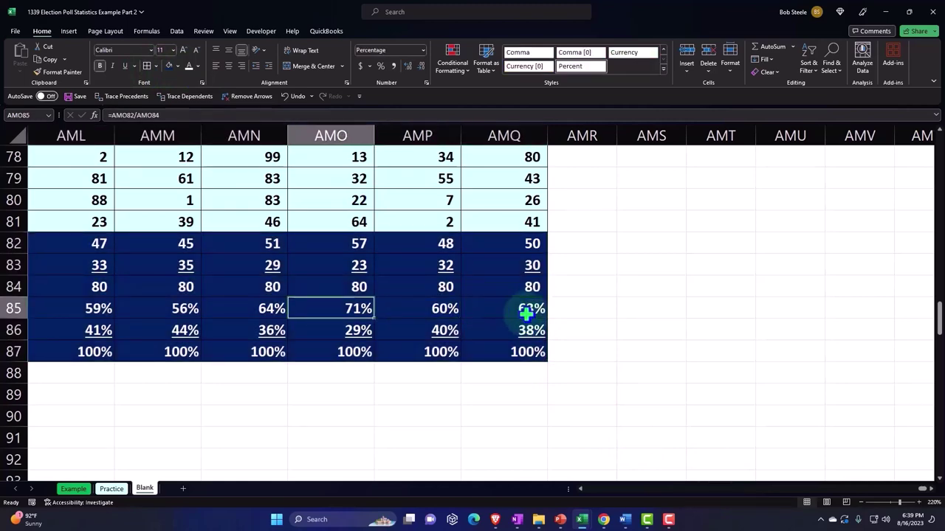
key(Left)
key(Left)
key(Left)
key(Left)
key(Left)
key(Left)
key(Left)
key(Left)
key(Left)
key(Left)
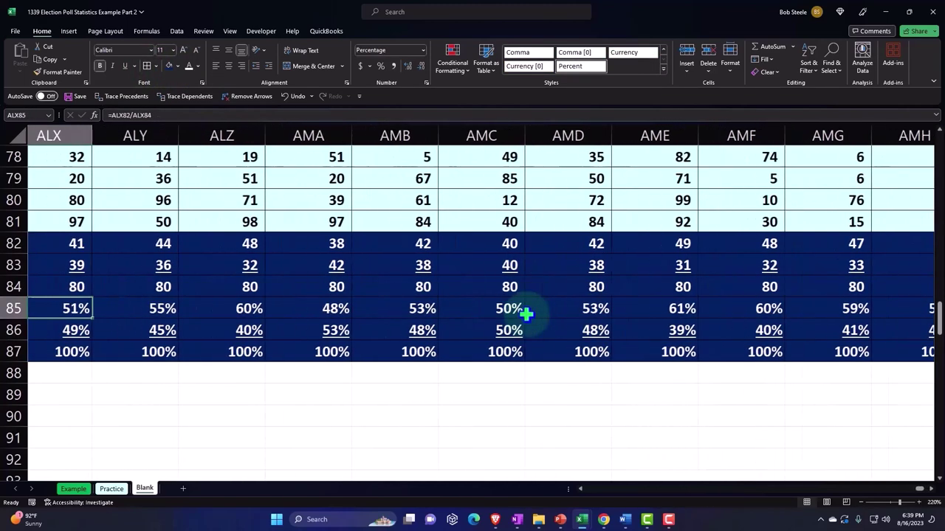
key(Left)
key(Left)
key(Left)
key(Left)
key(Left)
key(Left)
key(Left)
key(Left)
key(Left)
key(Left)
key(Left)
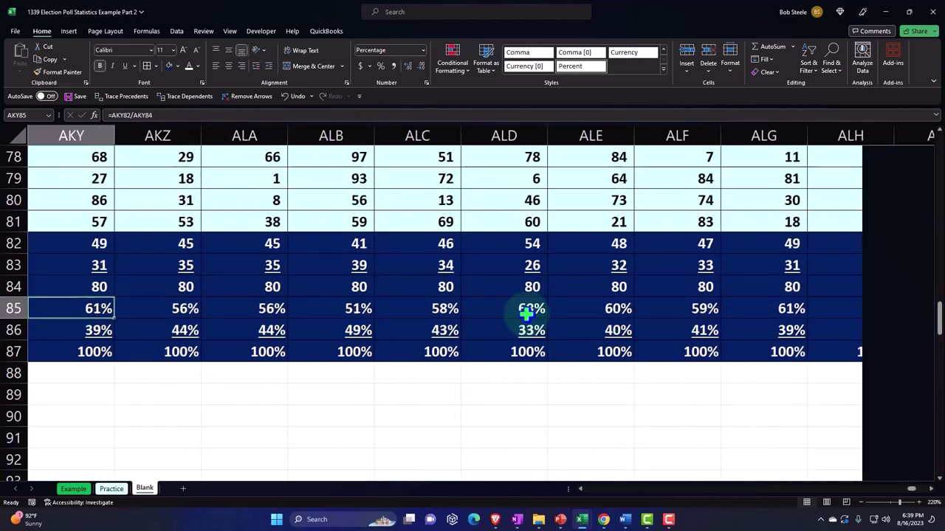
key(Left)
key(Left)
key(Left)
key(Left)
key(Left)
key(Left)
key(Left)
key(Left)
key(Left)
key(Left)
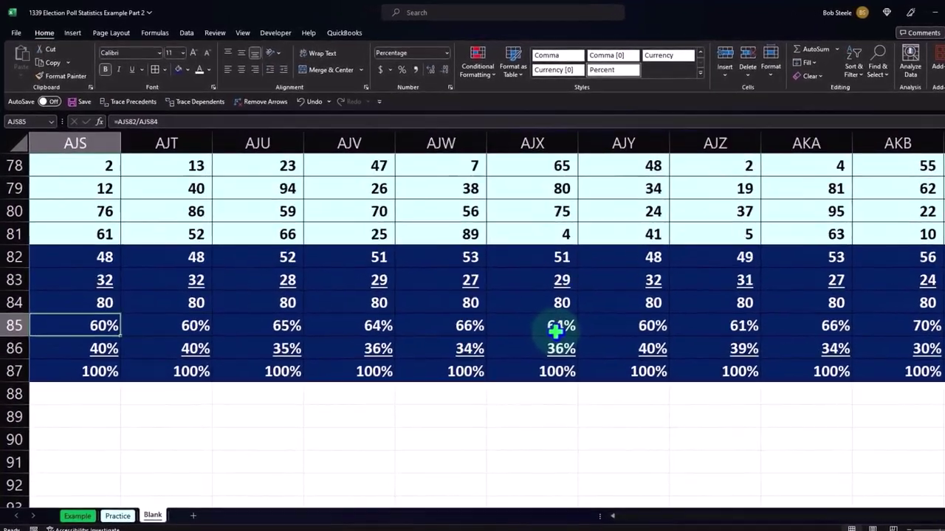
key(Left)
key(Left)
key(Left)
key(Left)
key(Left)
key(Left)
key(Left)
key(Left)
key(Left)
key(Left)
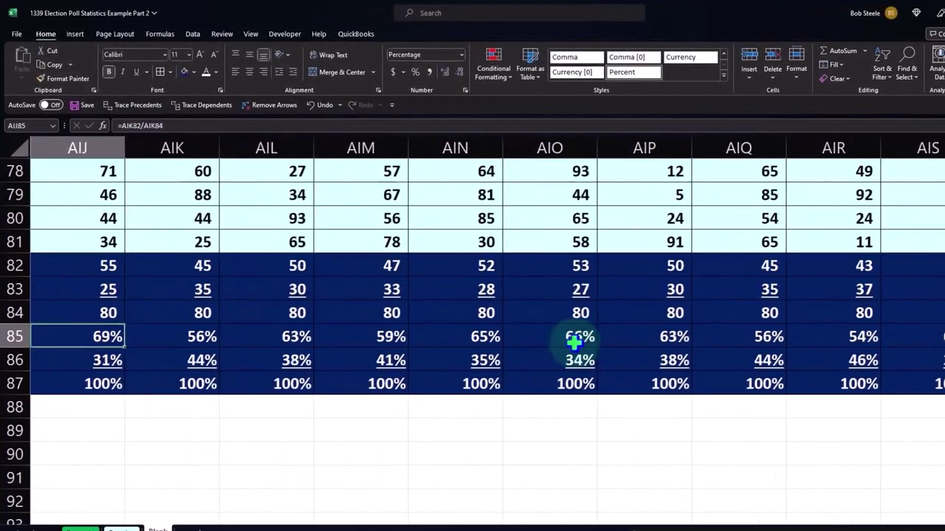
key(Left)
key(Left)
key(Left)
key(Left)
key(Left)
key(Left)
key(Left)
key(Left)
key(Left)
key(Left)
key(Left)
key(Left)
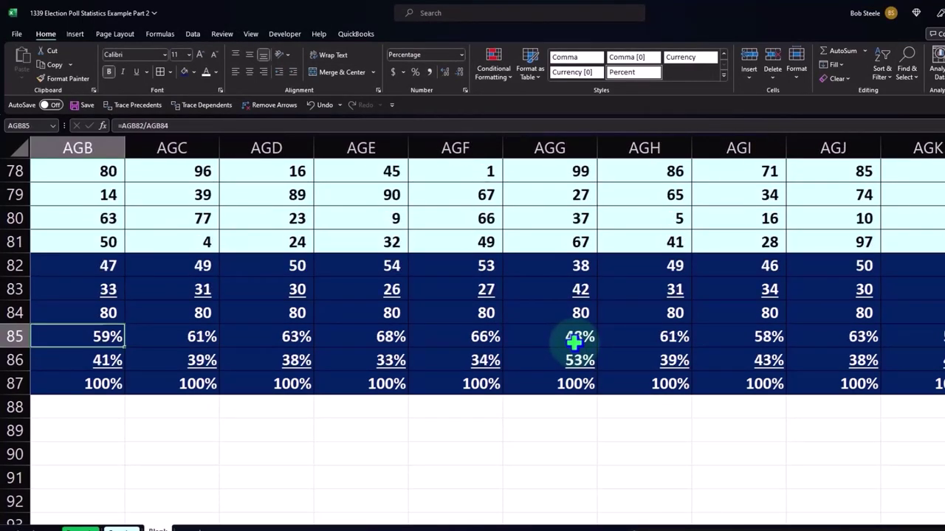
key(Left)
key(Left)
key(Left)
key(Left)
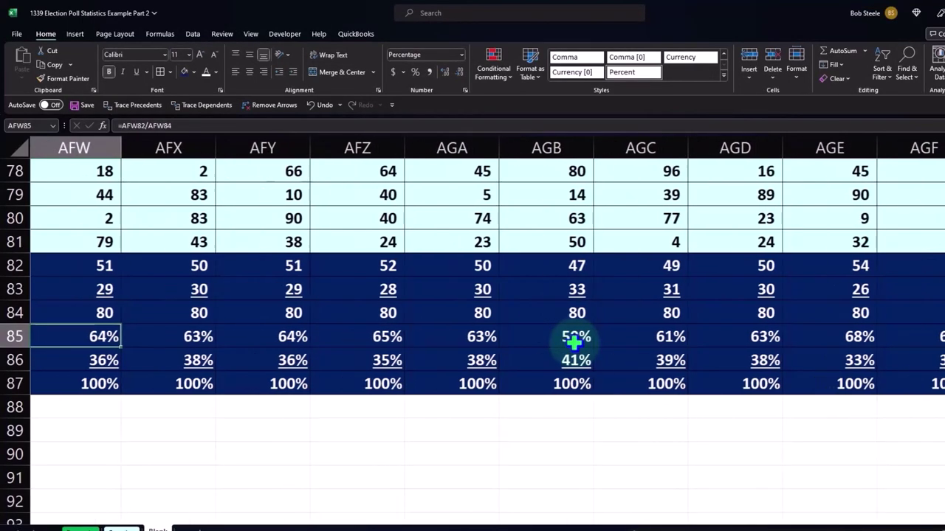
key(Left)
key(Left)
key(Left)
key(Left)
key(Left)
key(Left)
key(Left)
key(Left)
key(Left)
key(Left)
key(Left)
key(Left)
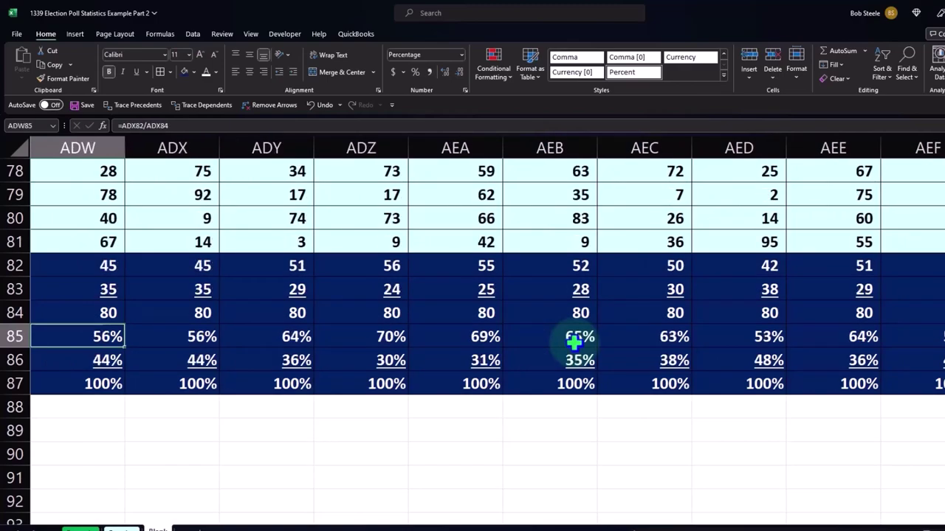
key(Left)
key(Left)
key(Left)
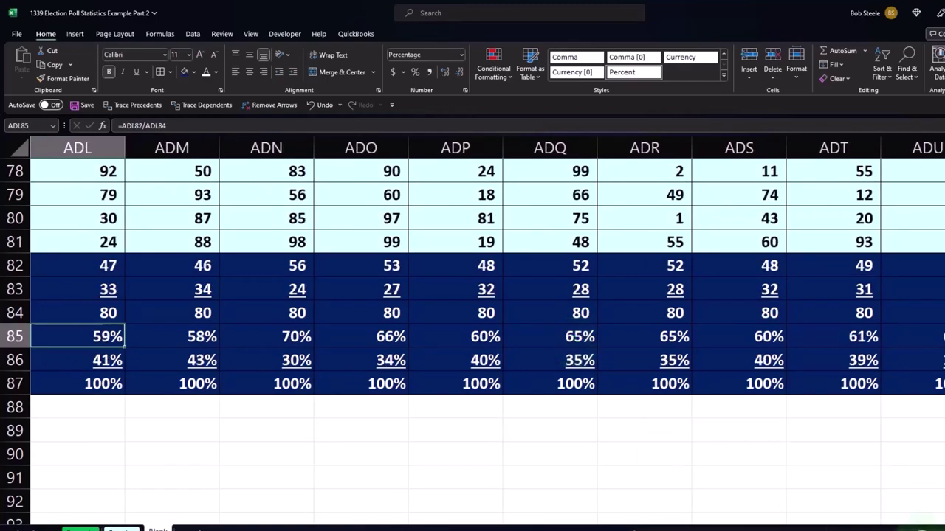
drag(930, 528, 842, 528)
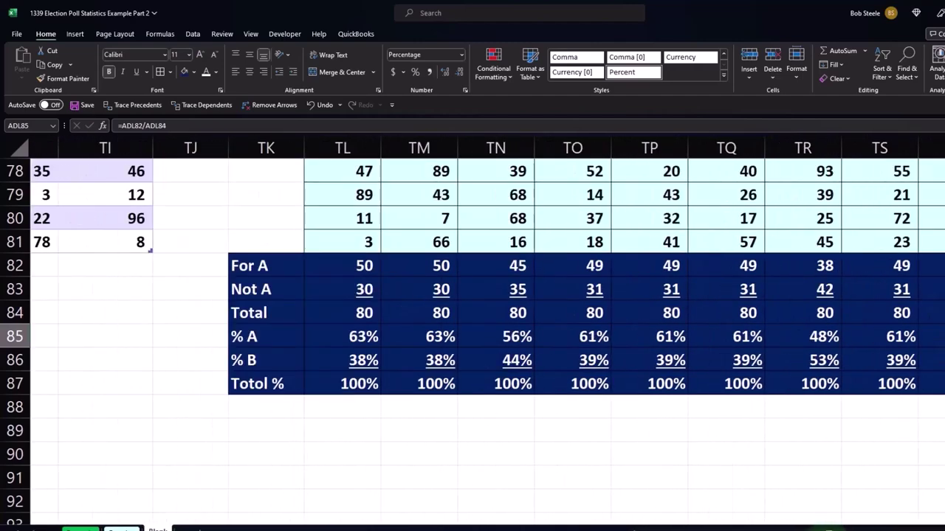
- Copy the % A row from TK85 through AMQ85
click(295, 340)
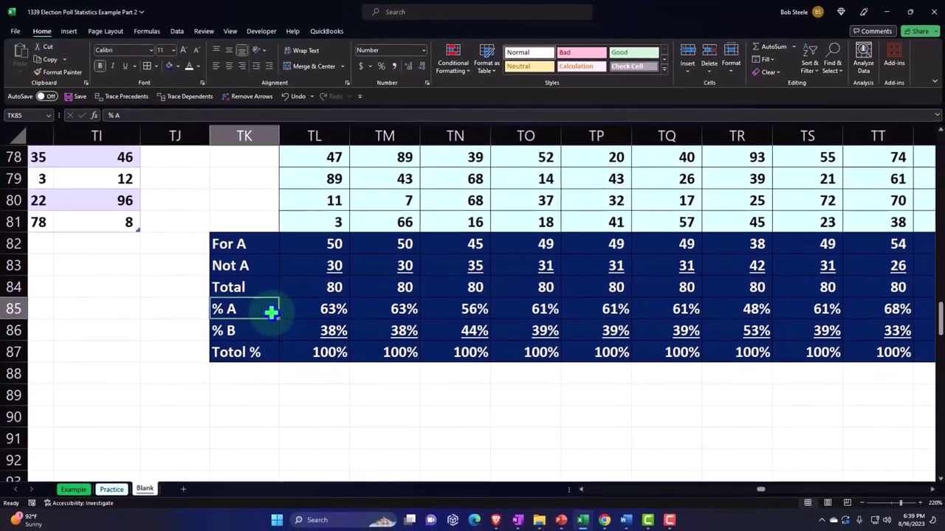
drag(260, 306, 809, 316)
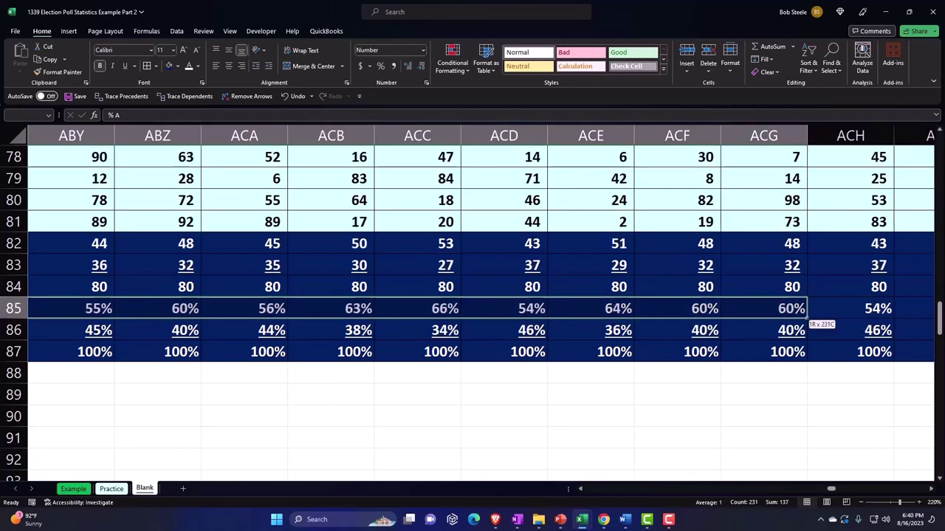
mouse_move(808, 316)
mouse_down()
mouse_move(917, 312)
mouse_move(699, 311)
mouse_up()
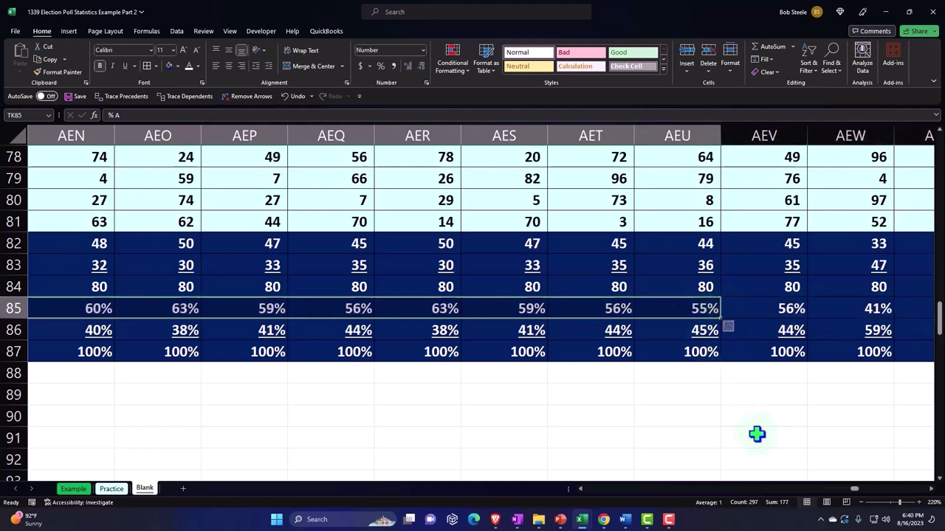
drag(856, 493, 925, 485)
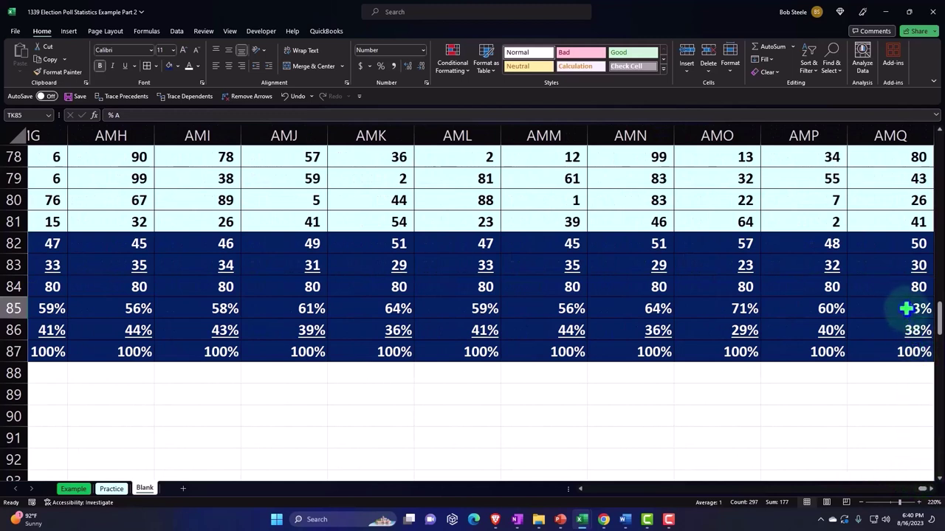
key(shift+space)
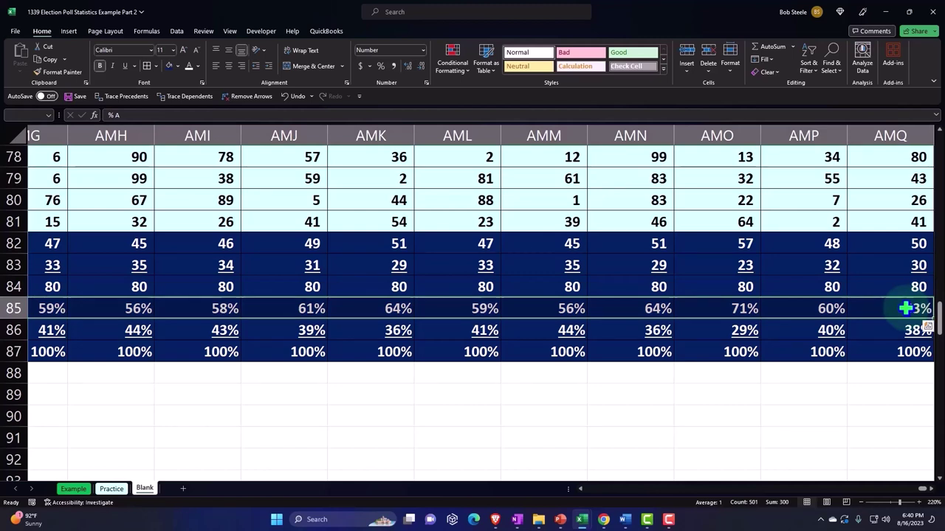
key(ctrl+c)
- Move to the empty column right of the table, near the top of the sheet
click(910, 366)
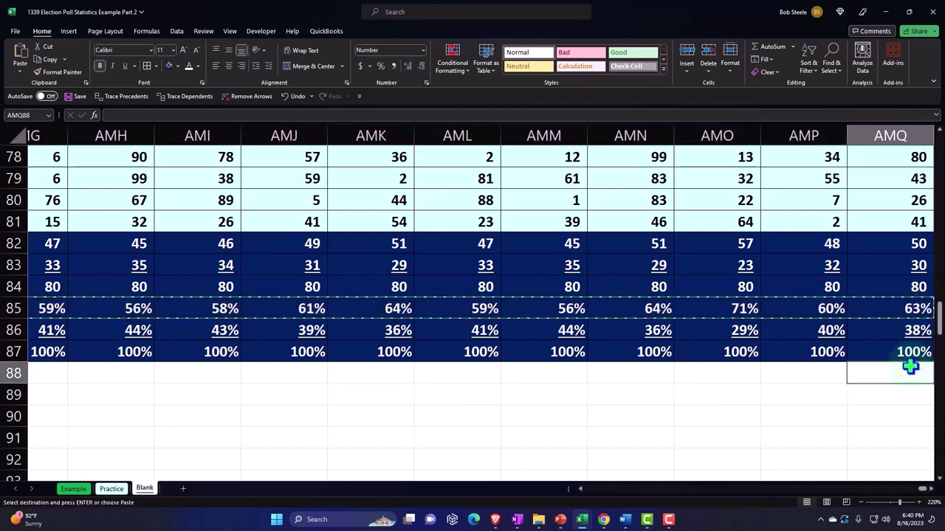
key(Right)
key(Right)
key(Right)
key(Right)
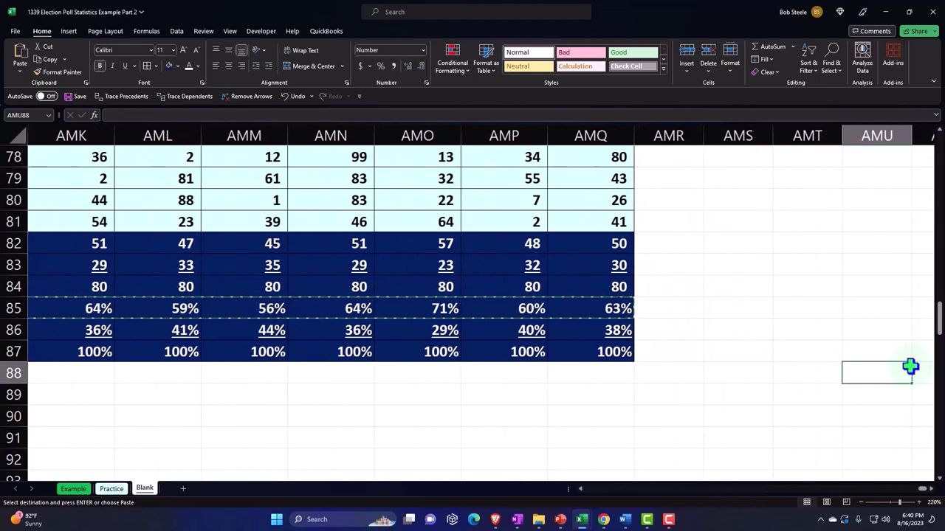
key(Page_Up)
key(Page_Up)
key(Page_Up)
key(Page_Up)
key(Page_Up)
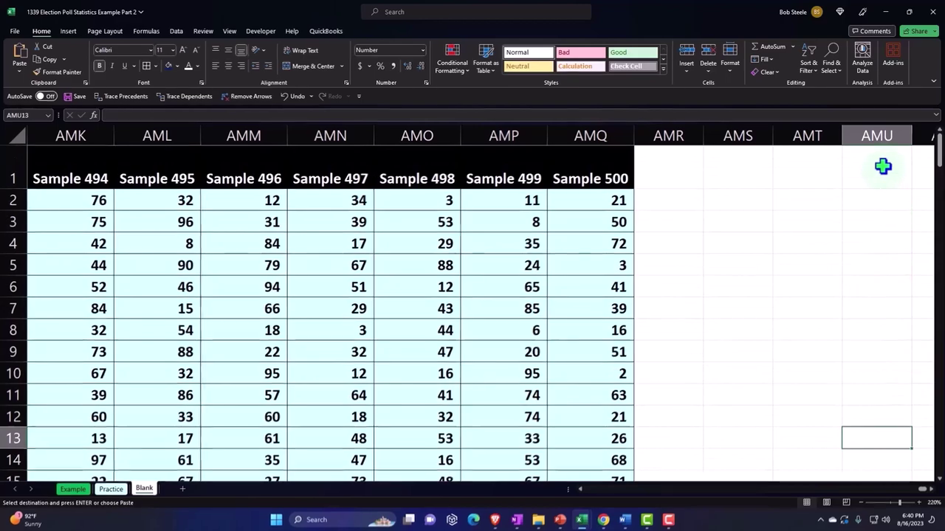
- Paste the % A row as values at AMU1, then copy the pasted cells
click(884, 166)
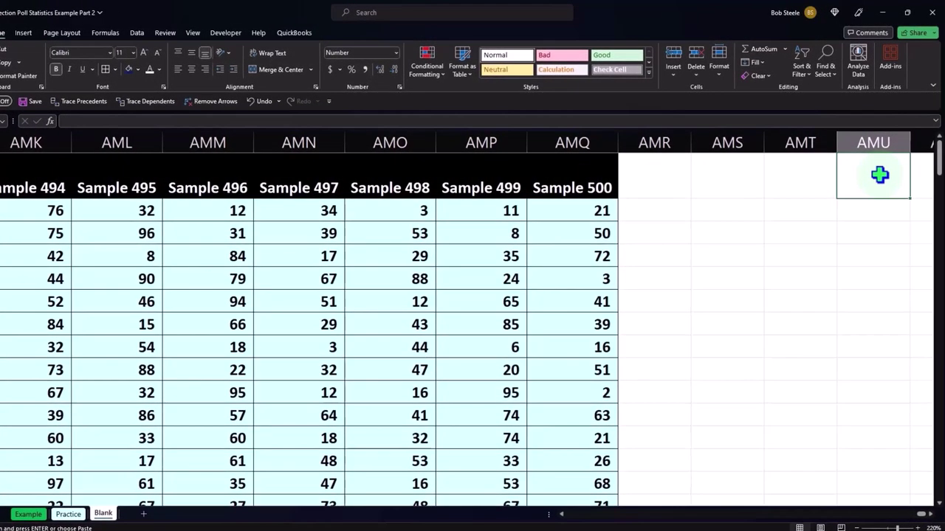
right_click(879, 175)
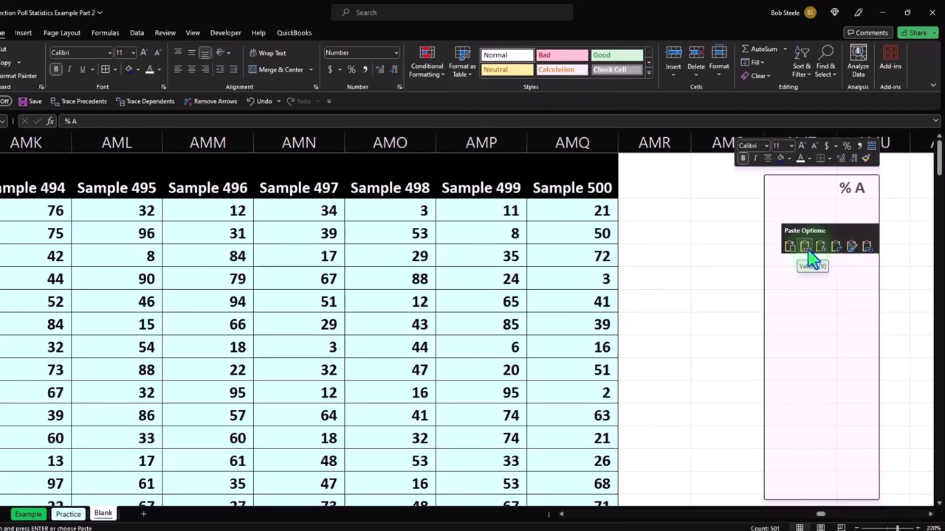
click(805, 247)
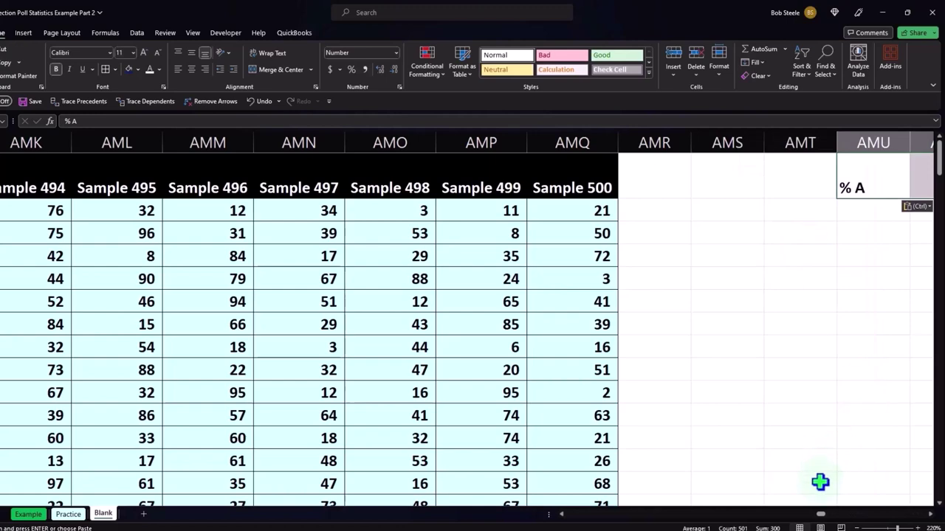
drag(821, 514, 826, 520)
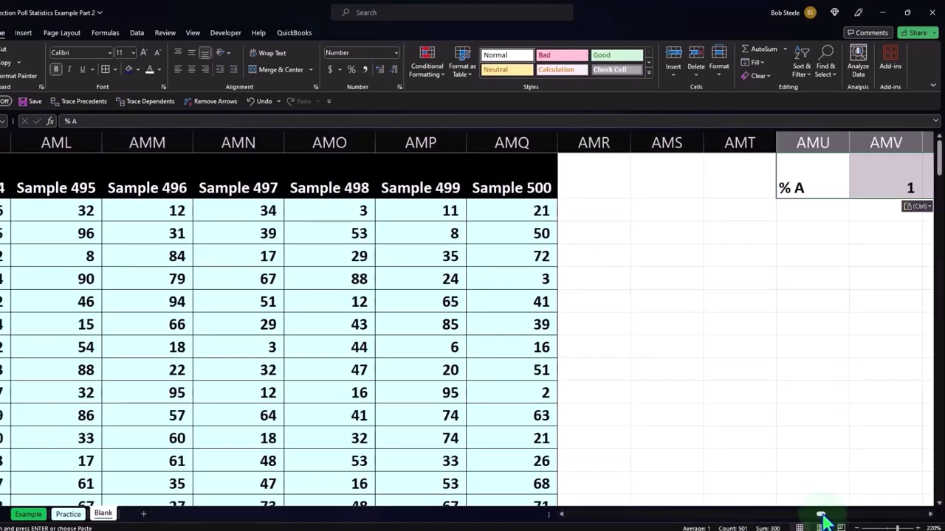
key(ctrl+c)
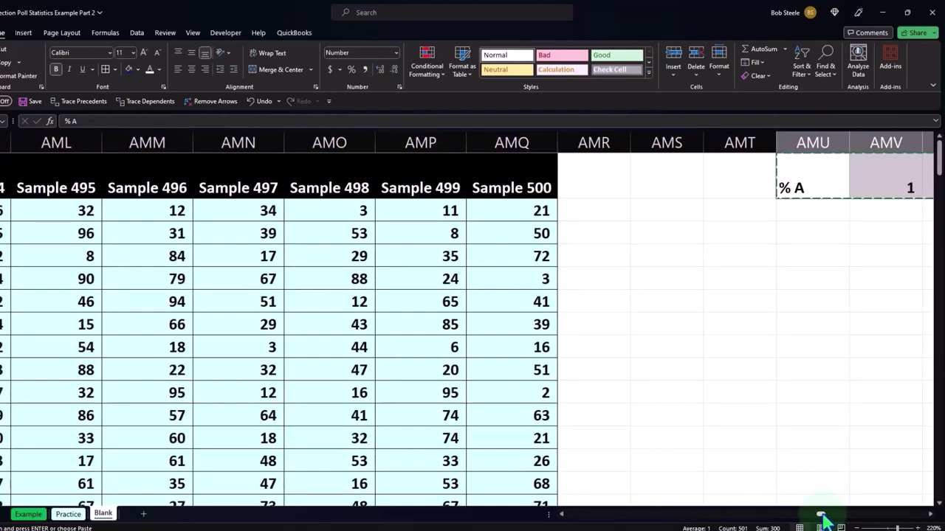
click(738, 175)
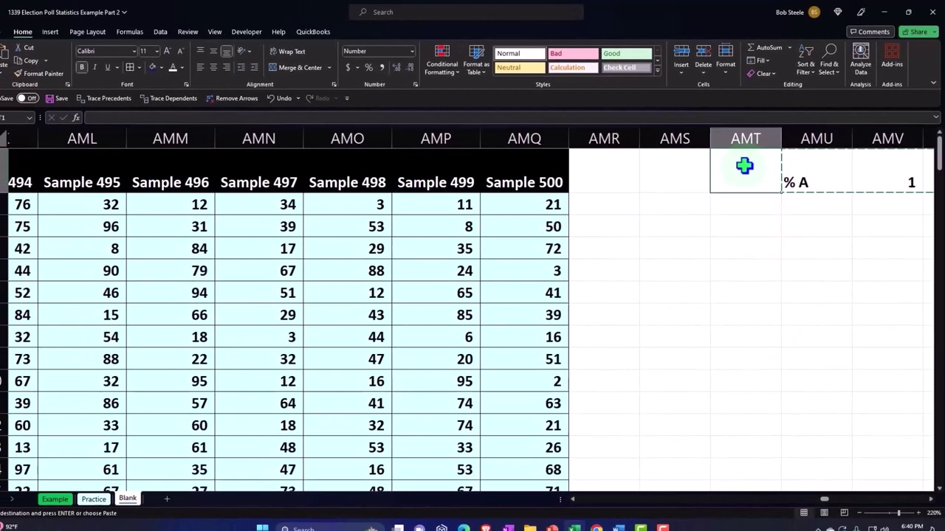
- Paste Special with Transpose into AMT1 and format column AMT as percentages
right_click(746, 164)
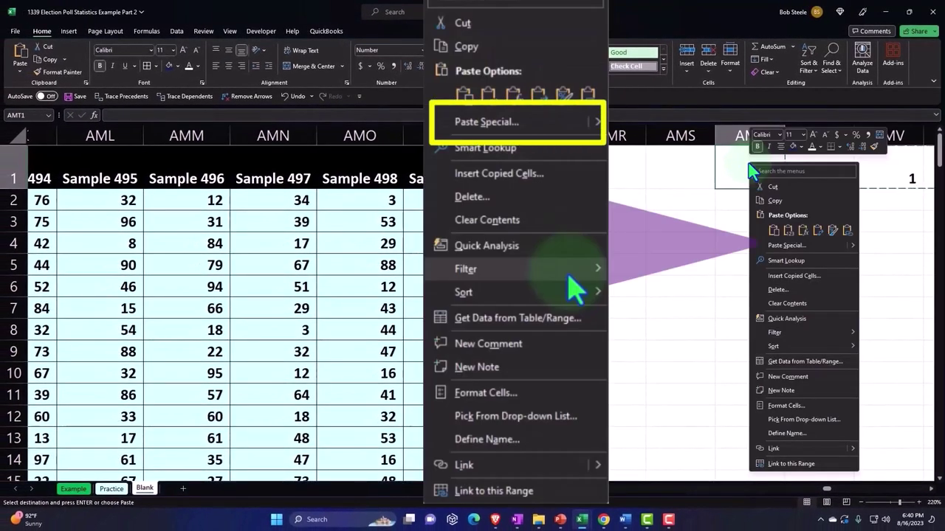
click(803, 246)
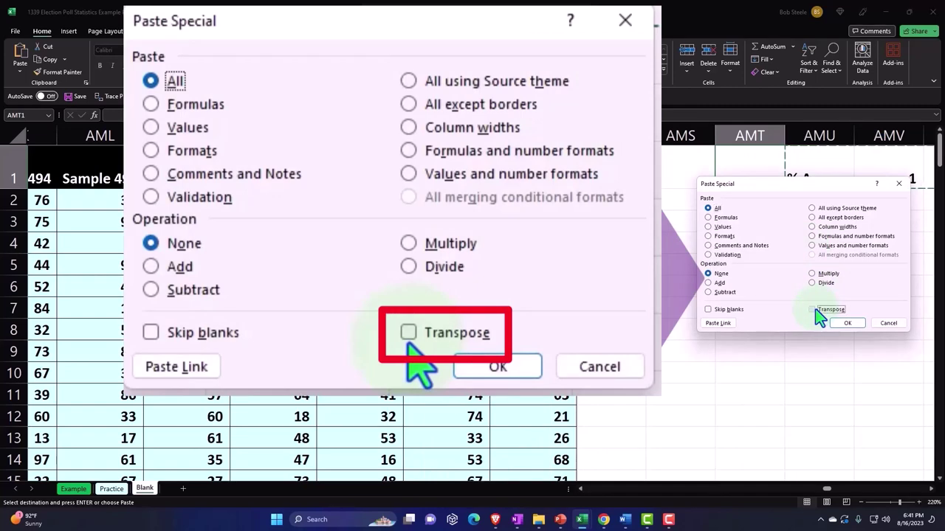
click(841, 322)
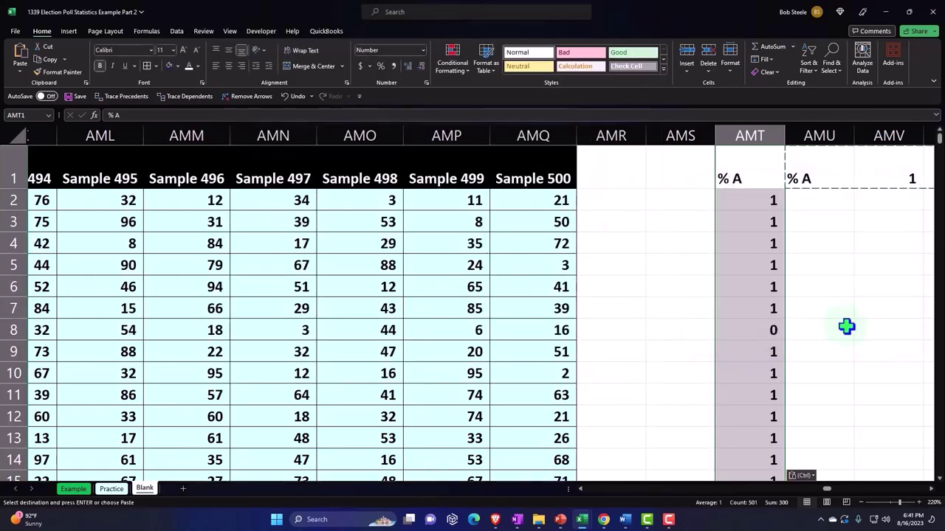
click(380, 63)
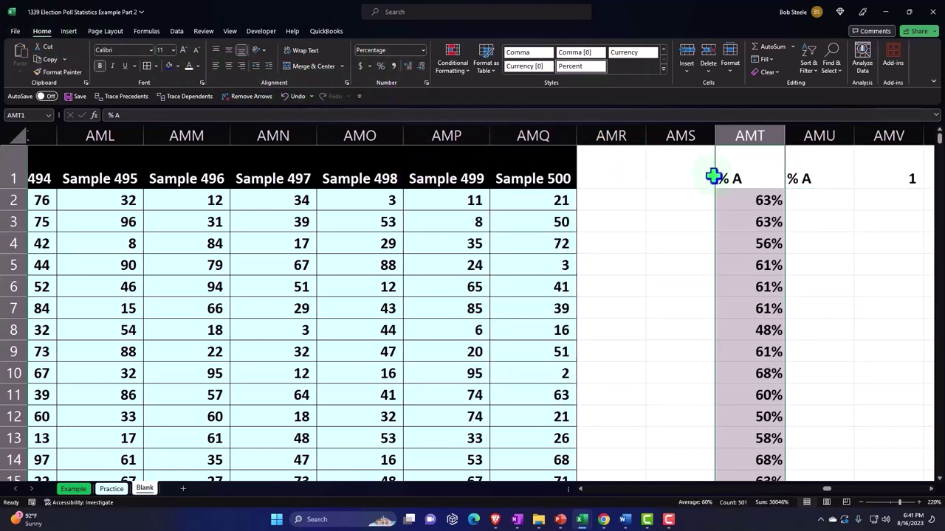
click(812, 178)
- Delete columns AMU through BGA holding the leftover horizontal % A values
drag(816, 148, 882, 138)
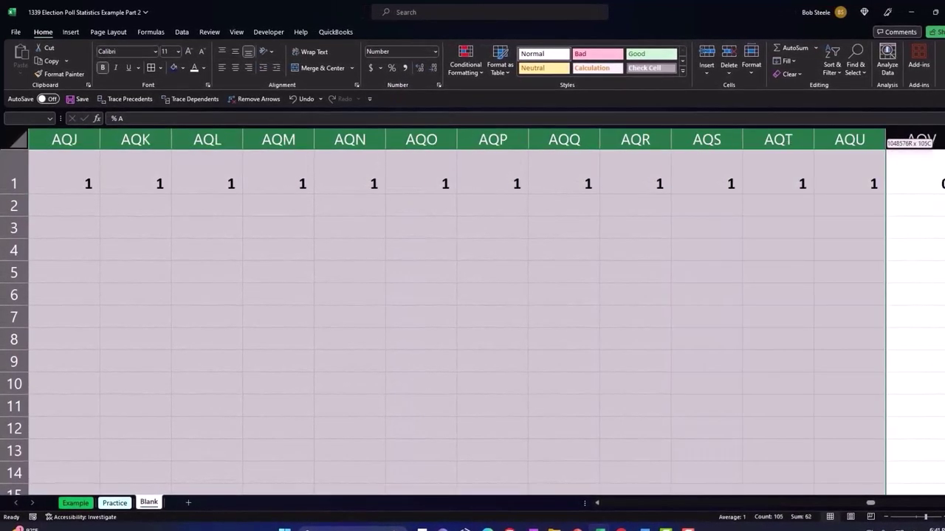
drag(882, 138, 890, 139)
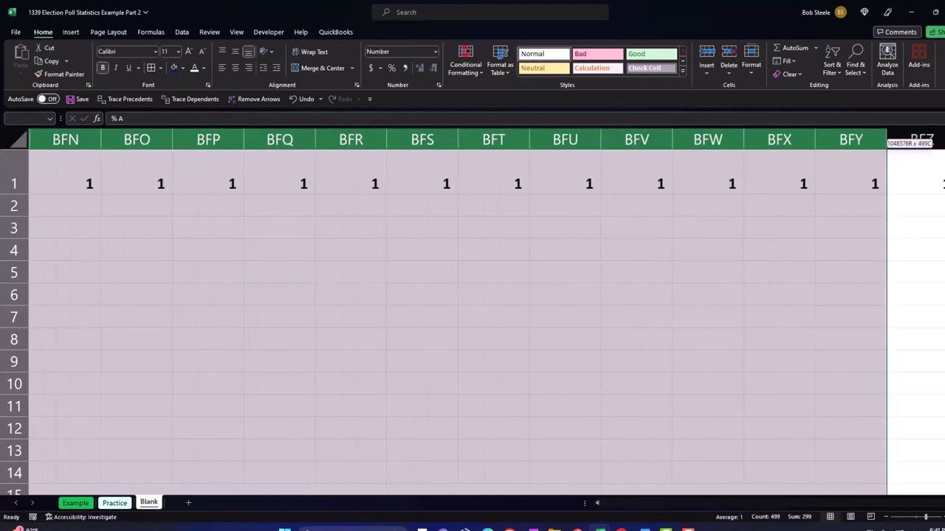
drag(889, 139, 707, 186)
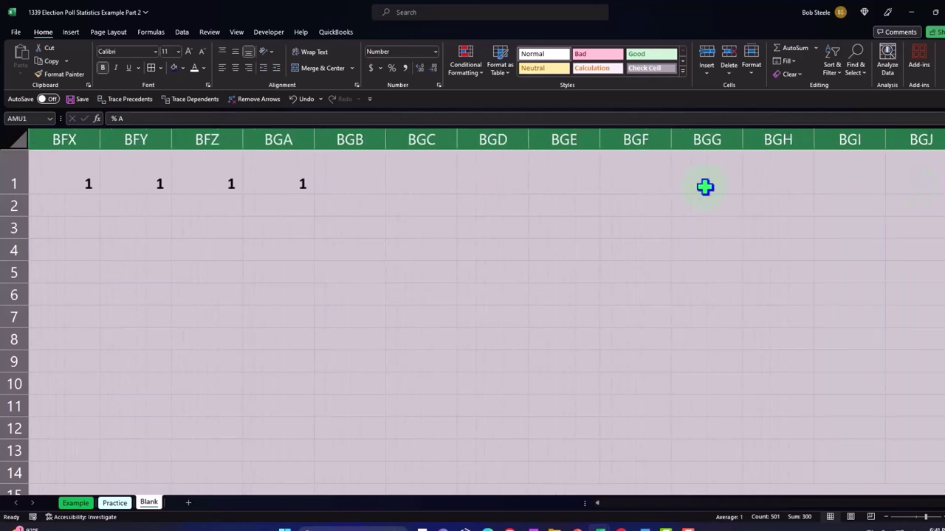
right_click(373, 199)
click(410, 306)
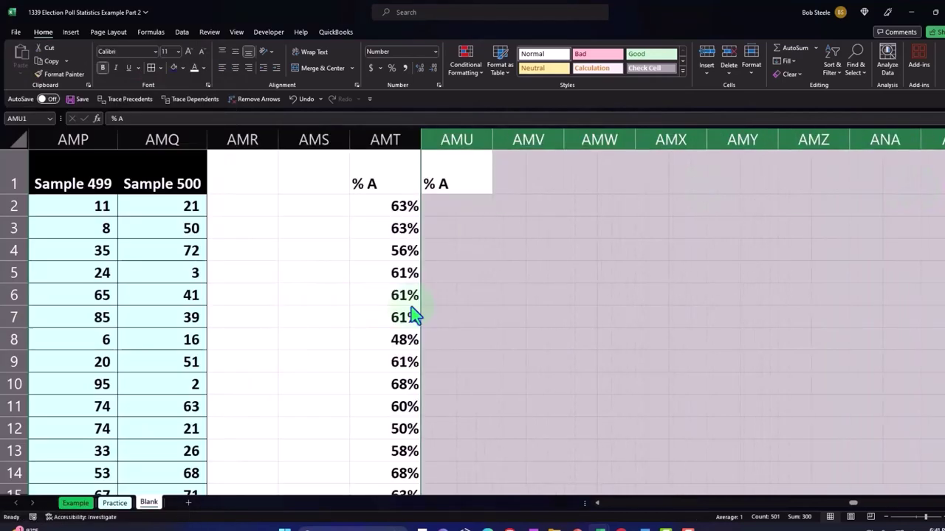
key(Left)
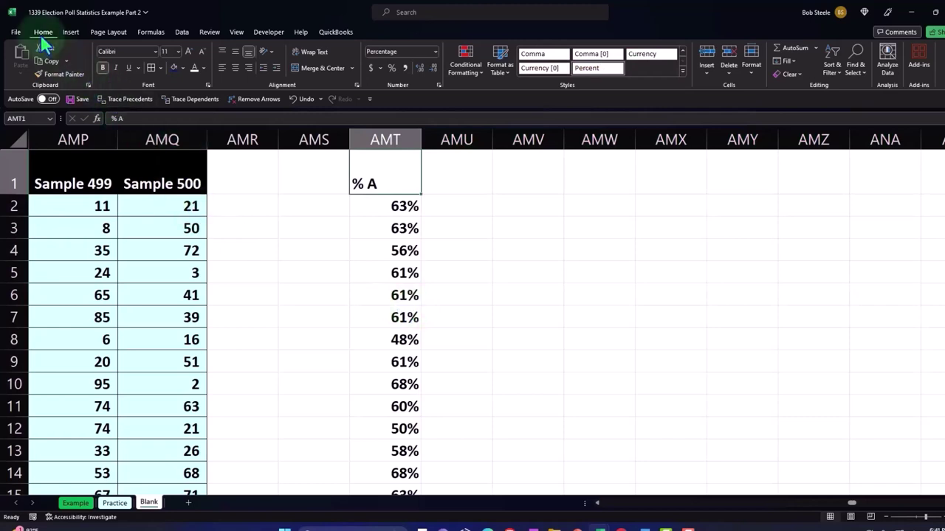
- Style the % A header in AMT1 with black fill, white text and centred alignment
click(183, 68)
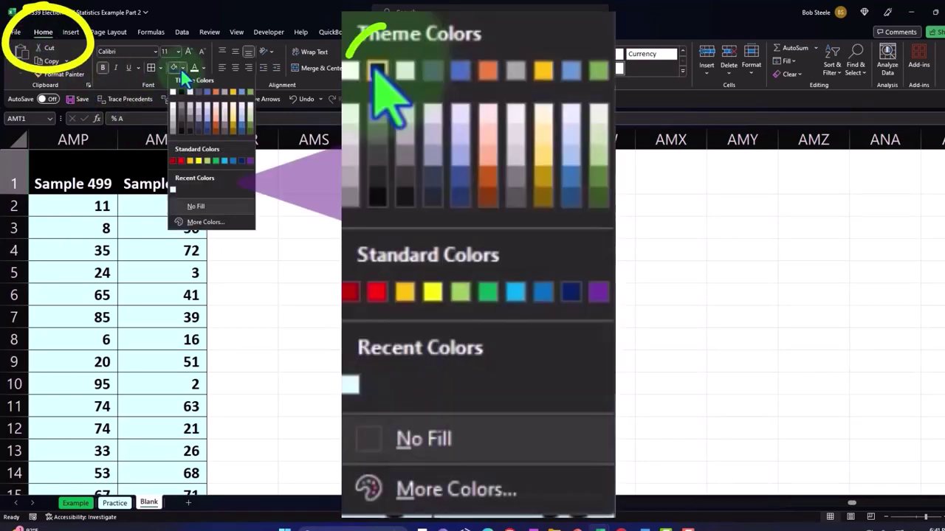
click(179, 92)
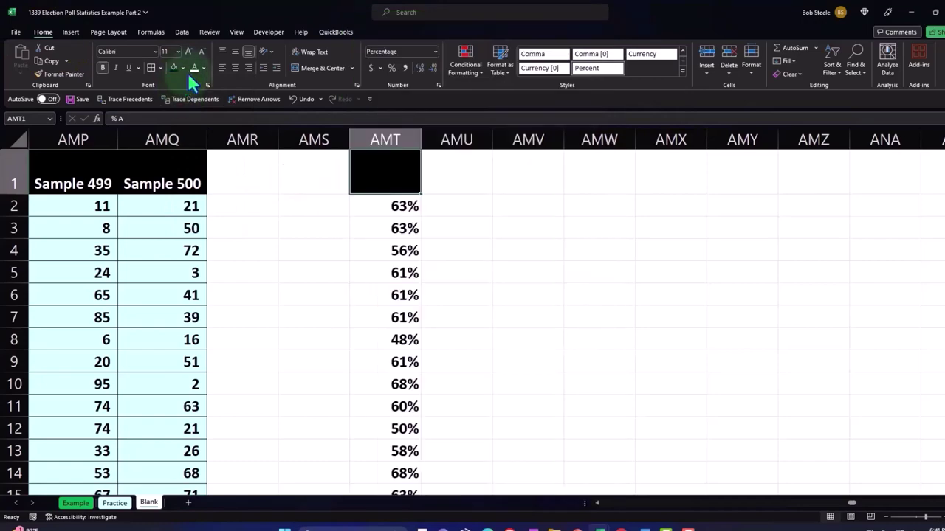
click(193, 67)
click(144, 76)
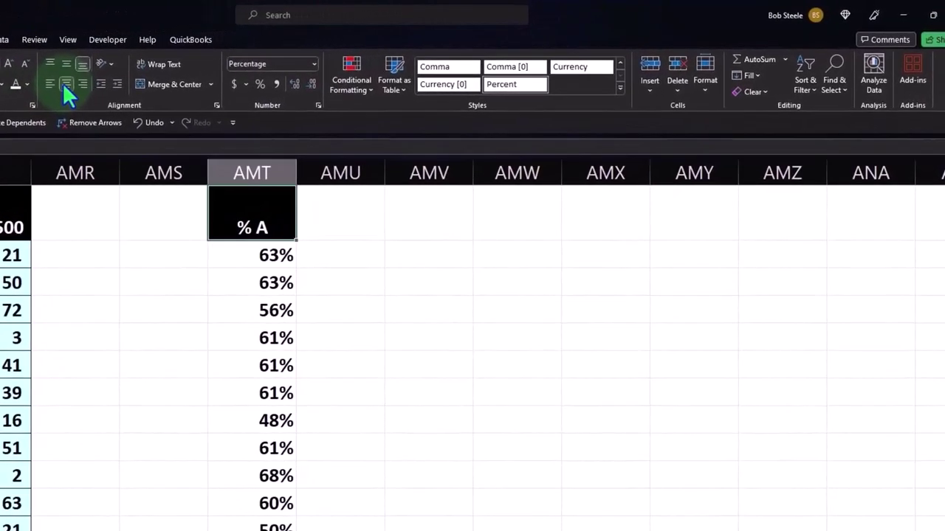
- Add an 'Expected' header in AMU1 with 60% below it, and start a 'Difference' header in AMV1
key(Right)
text(E)
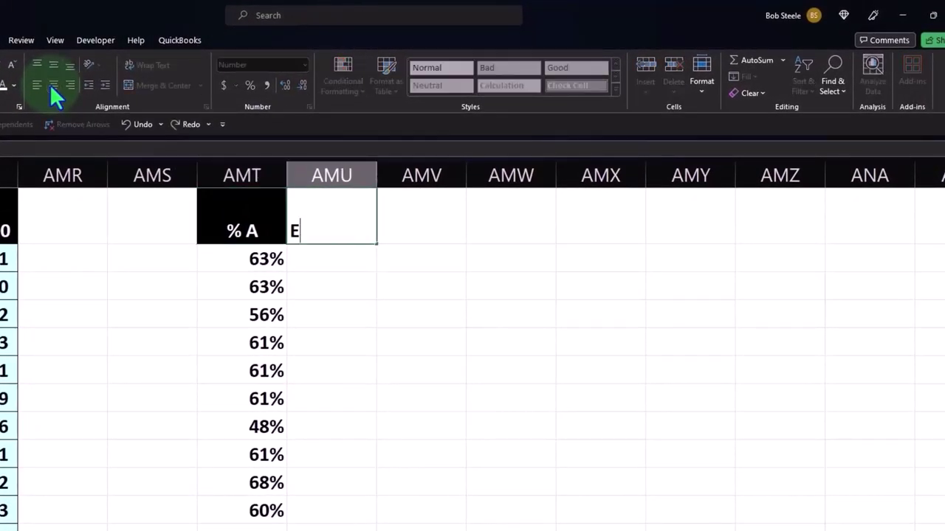
text(xpected)
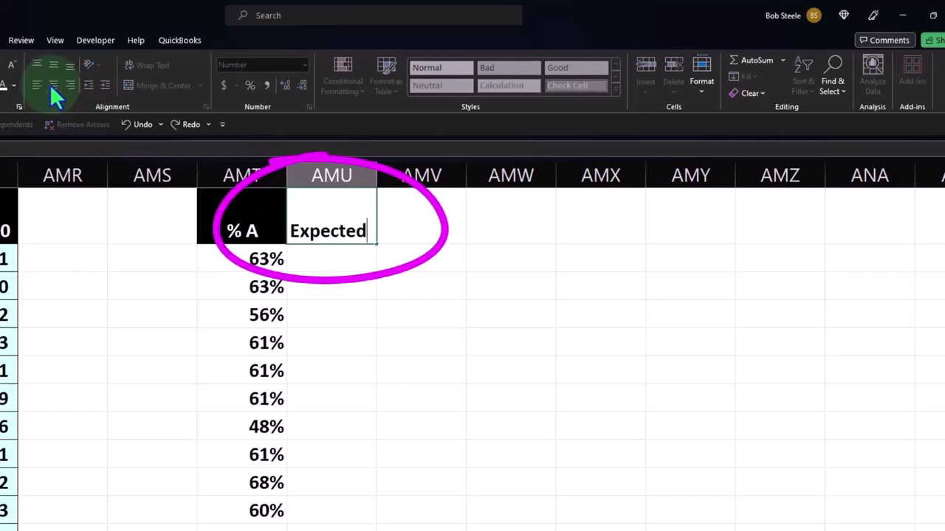
key(Return)
text(.6)
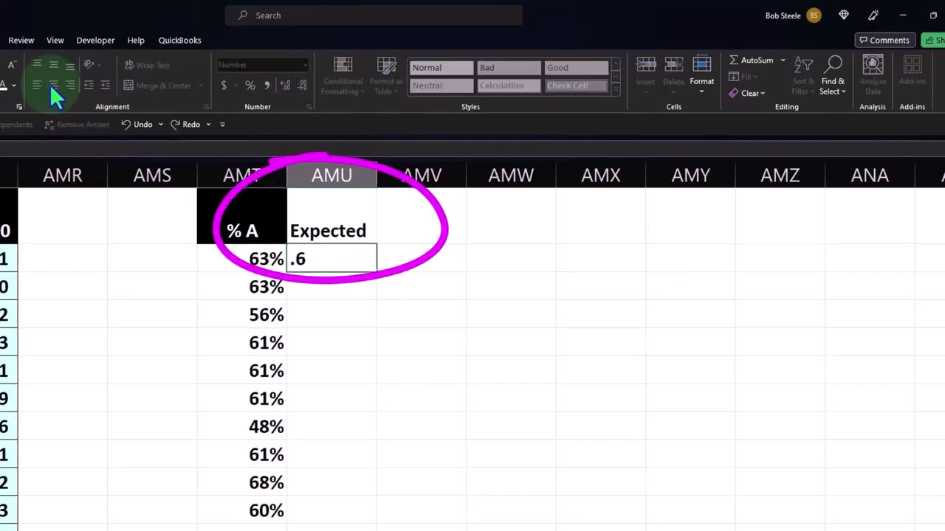
key(Return)
key(Up)
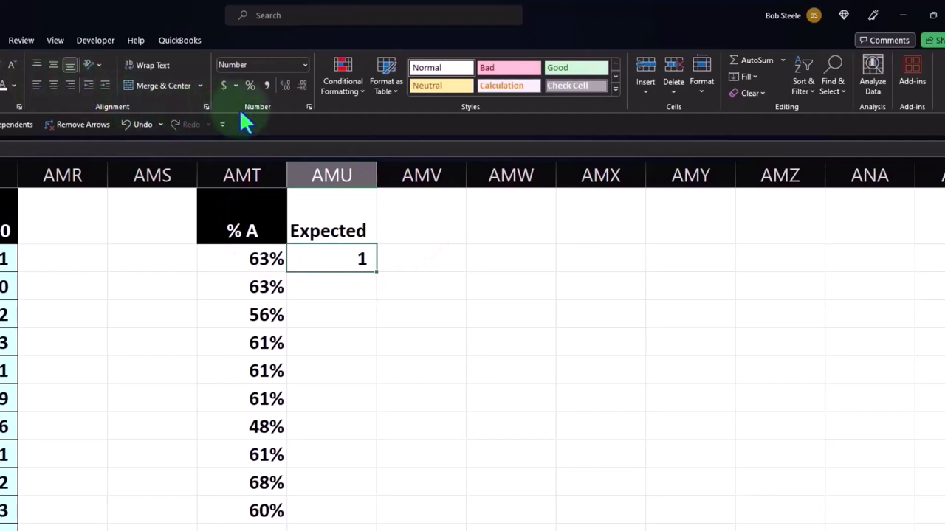
click(253, 85)
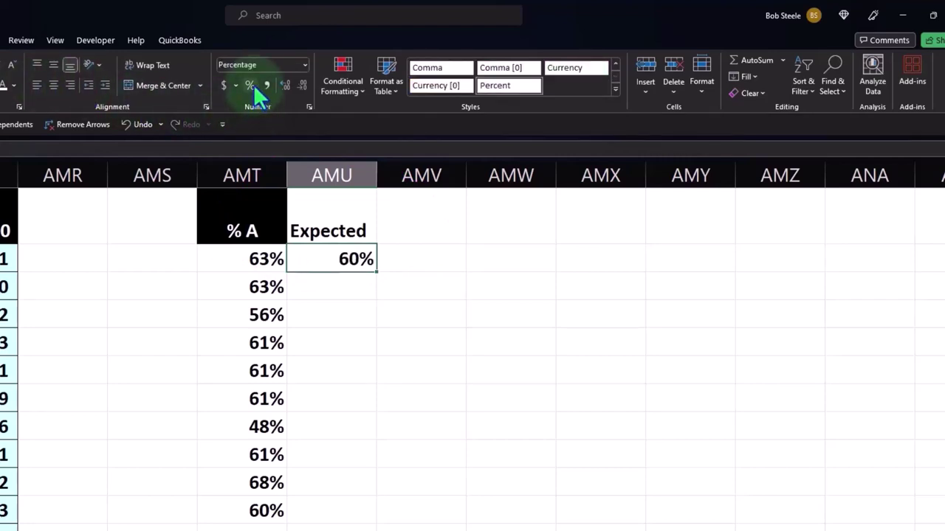
key(Right)
key(Up)
text(Di)
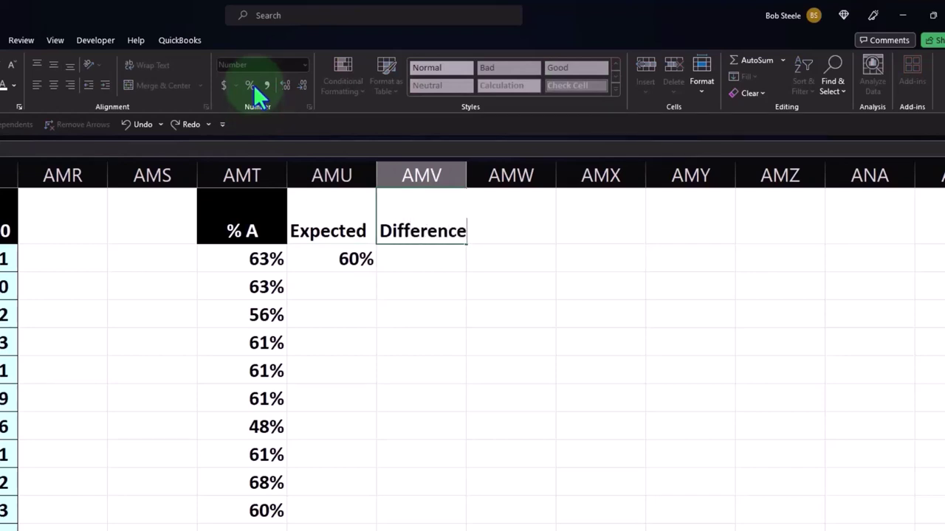
- Enter =AMT2-AMU2 in AMV2 for the Difference and =AMU2 in AMU3 to repeat the expected value
key(Return)
text(=)
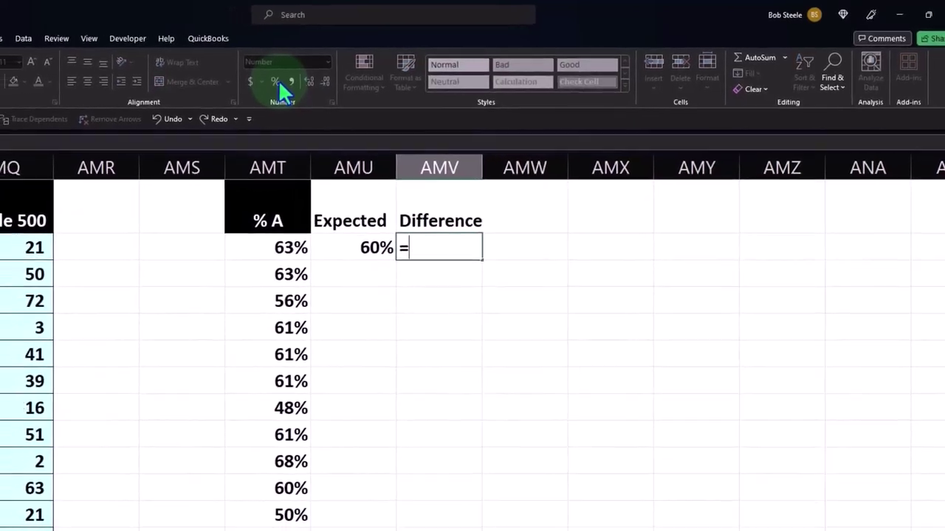
key(Left)
key(Left)
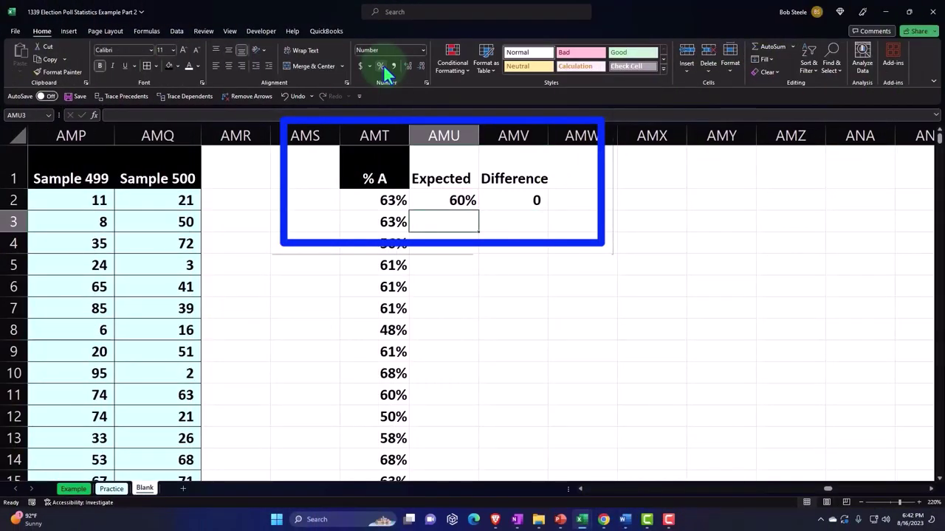
text(=)
key(Up)
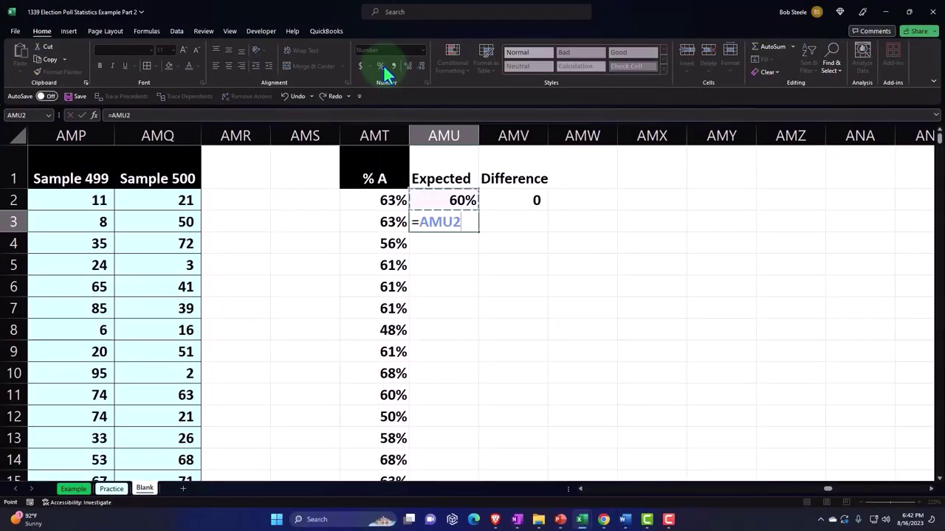
key(Return)
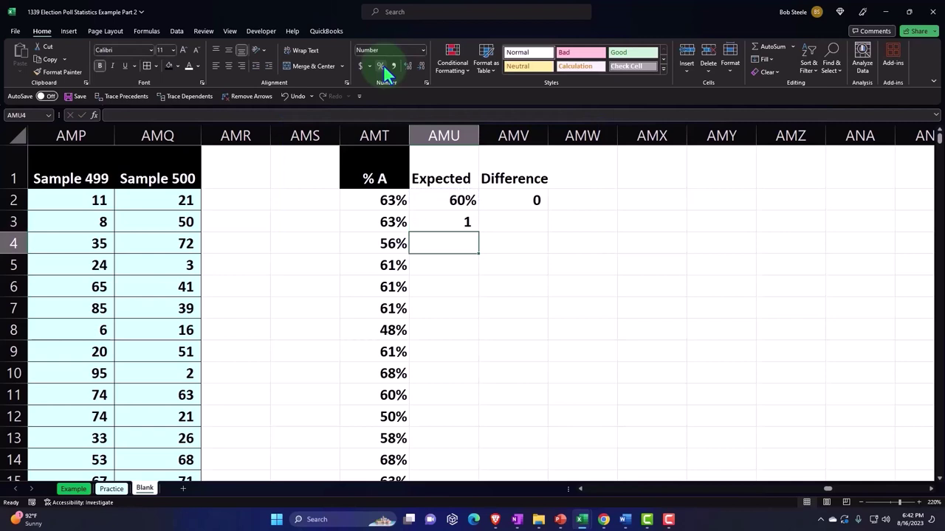
- Apply Percent Style to AMU3 (60%) and AMV2 (3%)
click(447, 224)
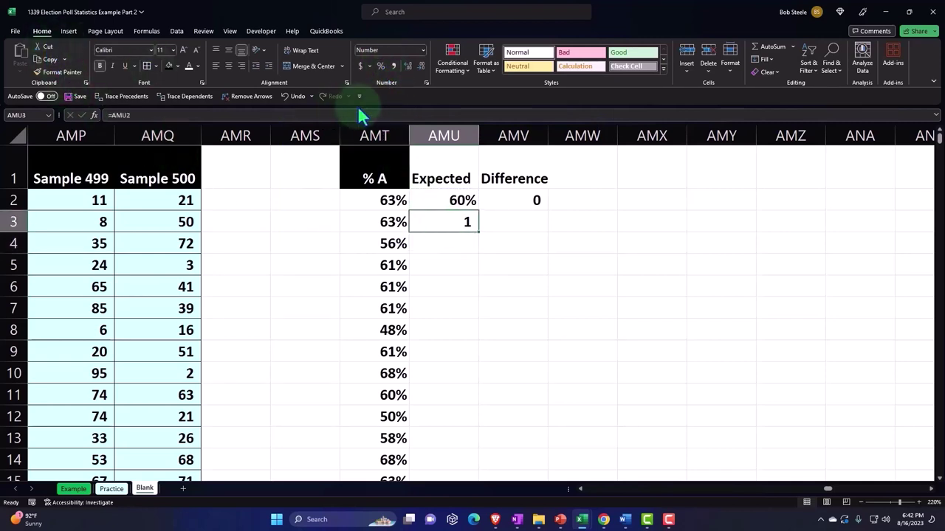
click(381, 65)
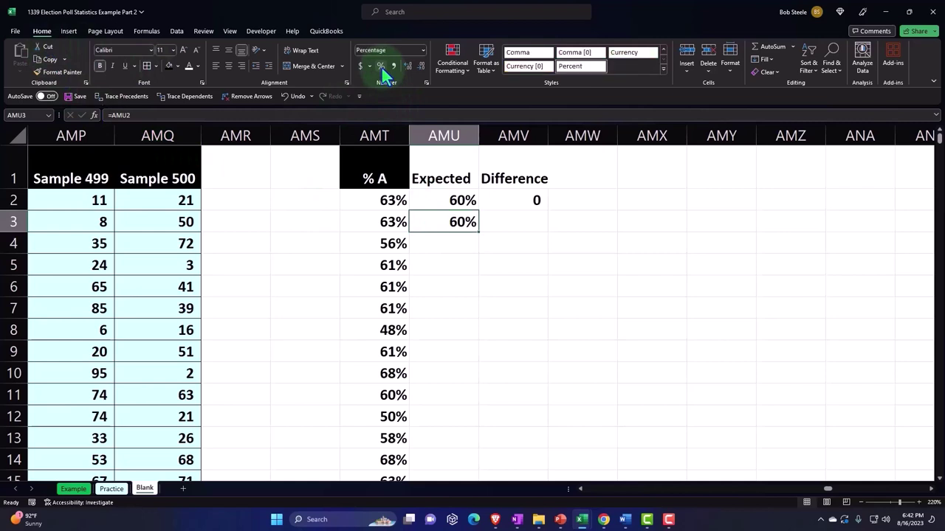
click(541, 198)
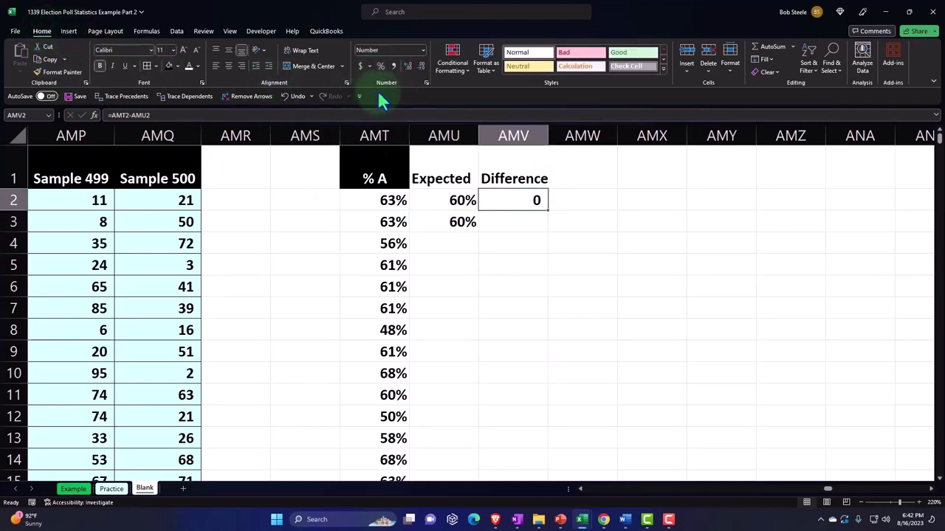
click(380, 65)
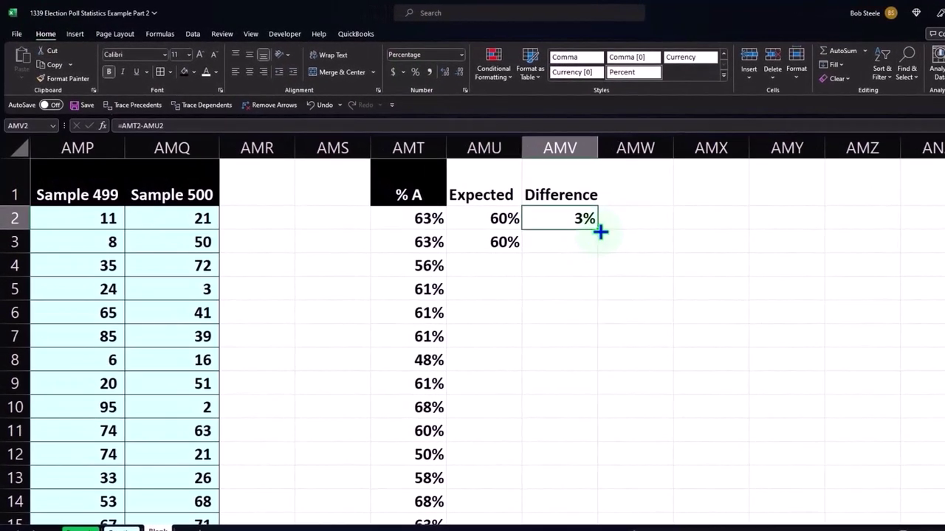
- Fill the Difference formula into row 3 and copy the row-3 Expected and Difference formulas
drag(599, 232, 598, 244)
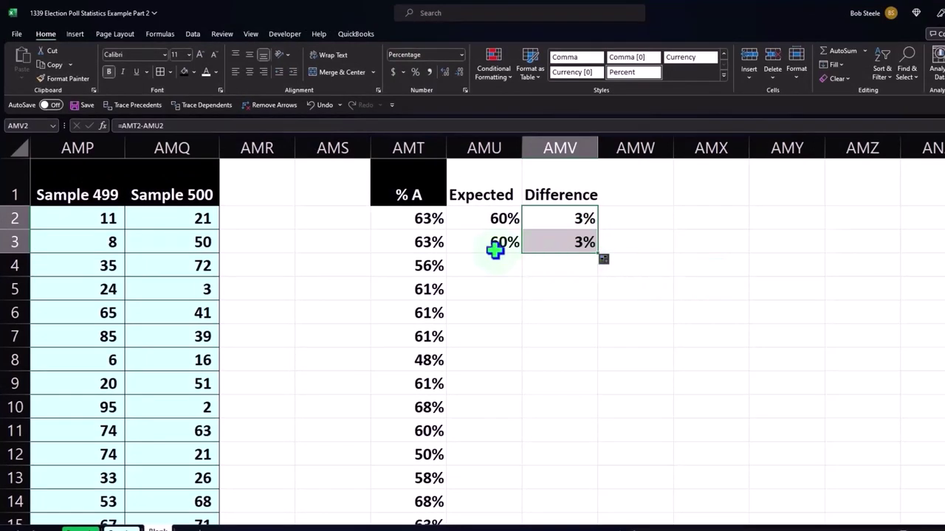
drag(490, 242, 561, 240)
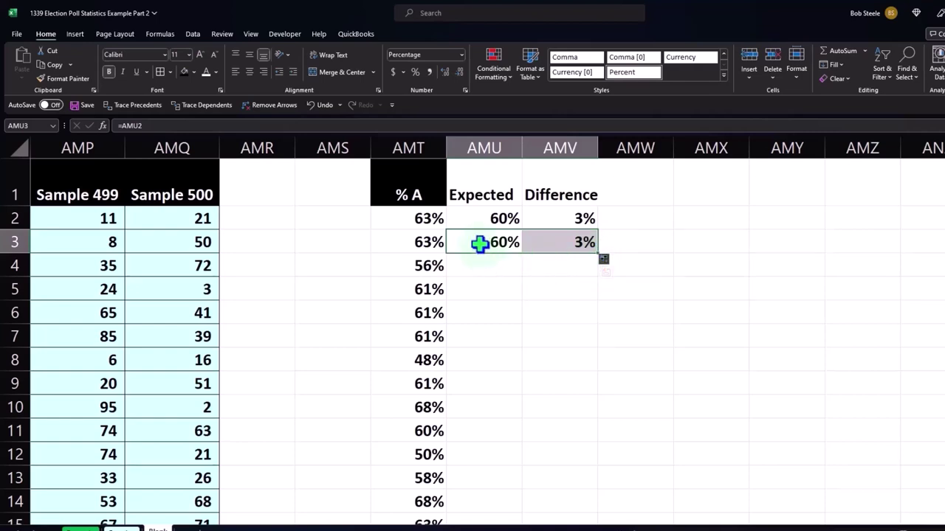
drag(480, 245, 560, 243)
key(ctrl+c)
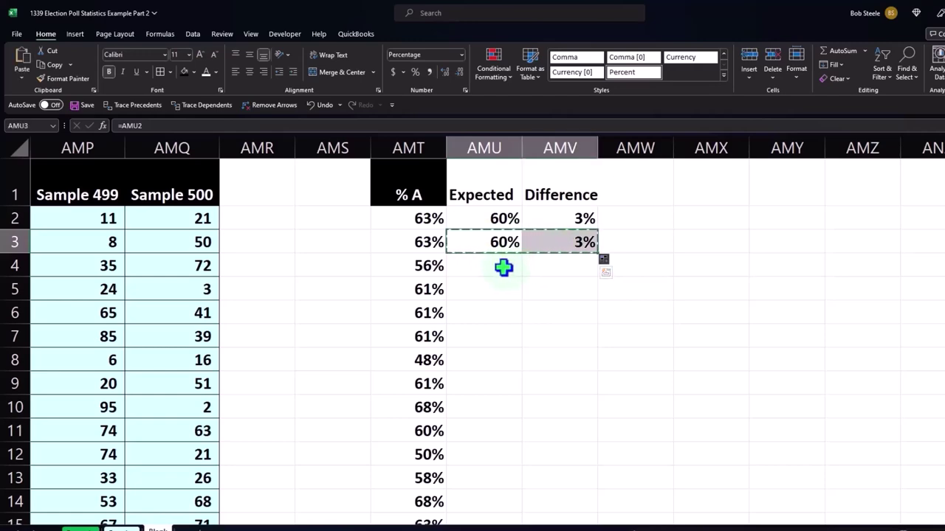
- Paste the formulas into AMU4:AMV501, then select the AMU1:AMV1 headers
mouse_move(499, 266)
mouse_down()
mouse_move(534, 366)
mouse_move(561, 509)
mouse_move(599, 516)
mouse_up()
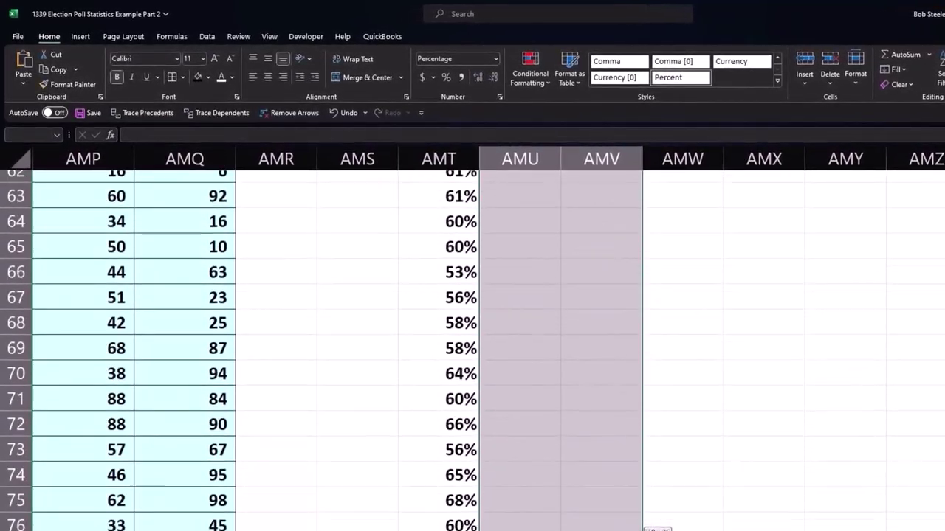
drag(642, 527, 642, 527)
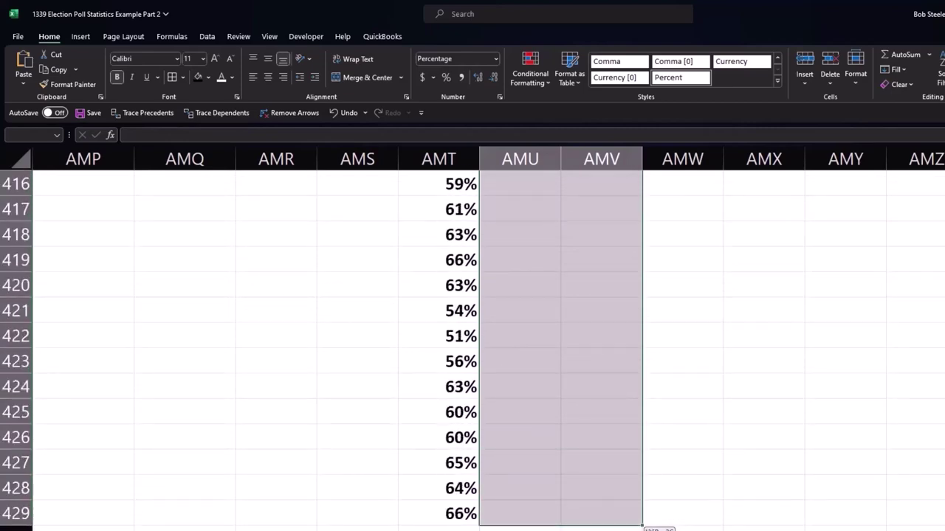
drag(642, 527, 561, 506)
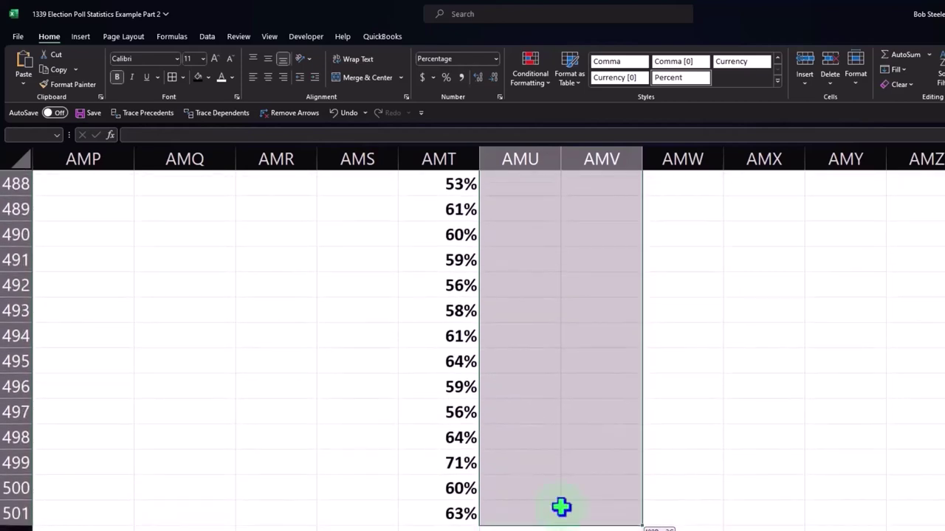
right_click(543, 402)
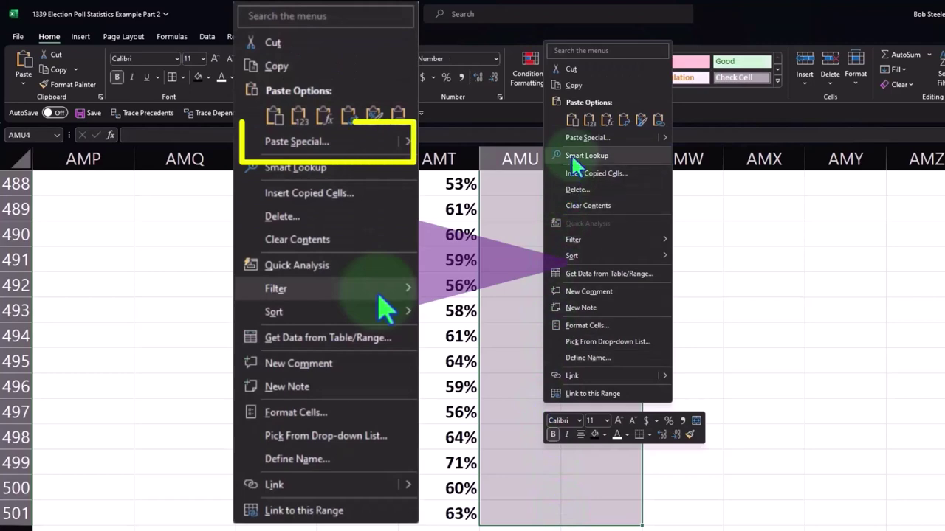
click(573, 122)
key(ctrl+BackSpace)
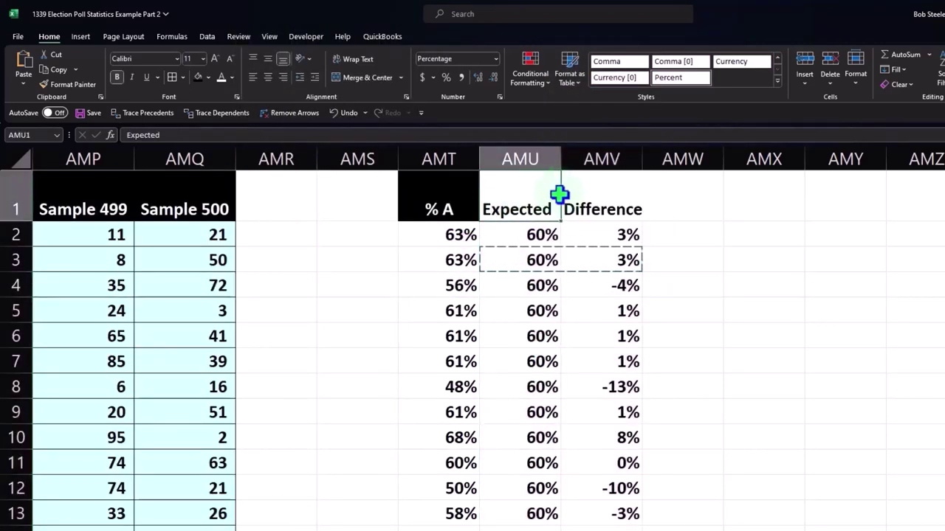
drag(511, 191, 562, 194)
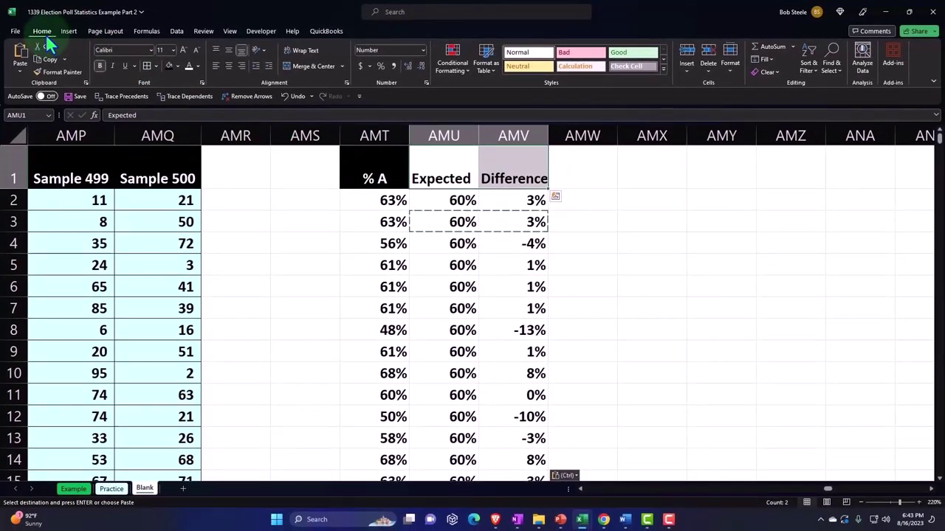
- Give the Expected and Difference headers a black fill and centred text
click(169, 65)
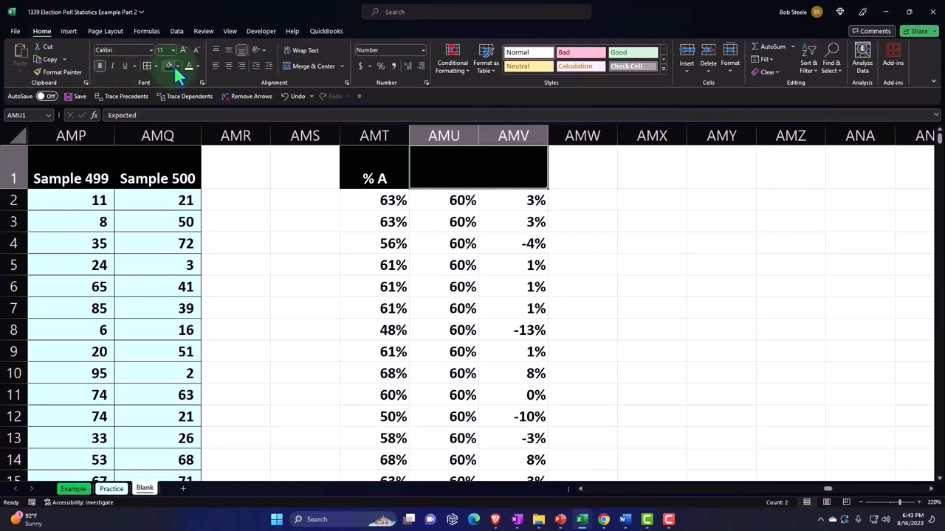
click(228, 66)
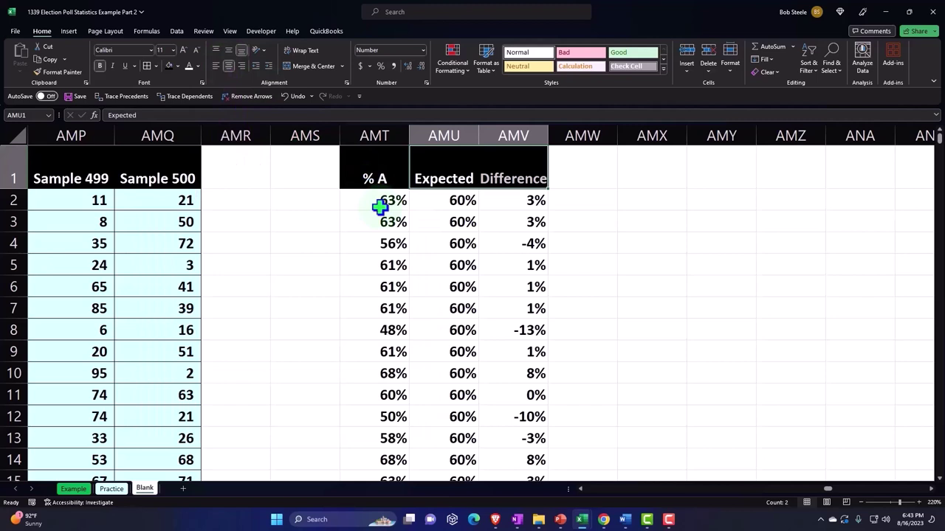
click(505, 247)
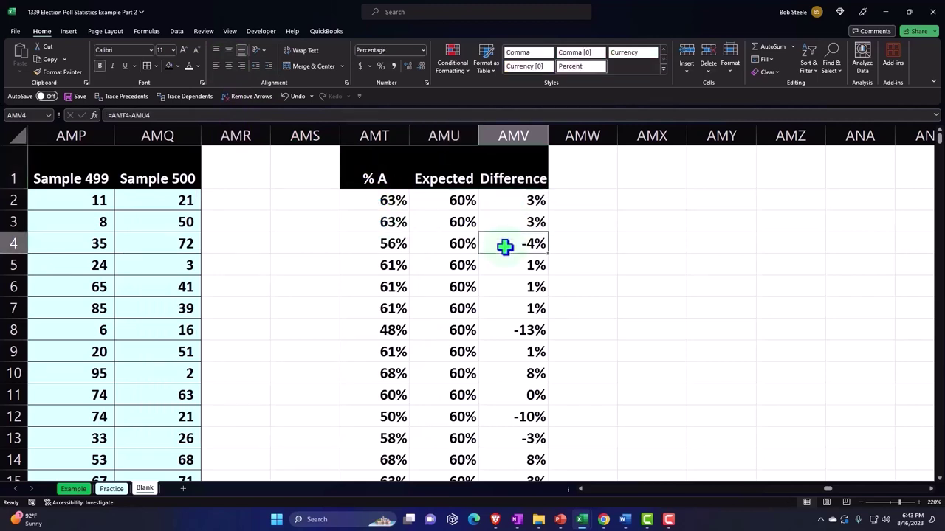
- Check the Difference formulas down column AMV to the last entry at row 501
key(Down)
key(Down)
key(Down)
key(Down)
key(Down)
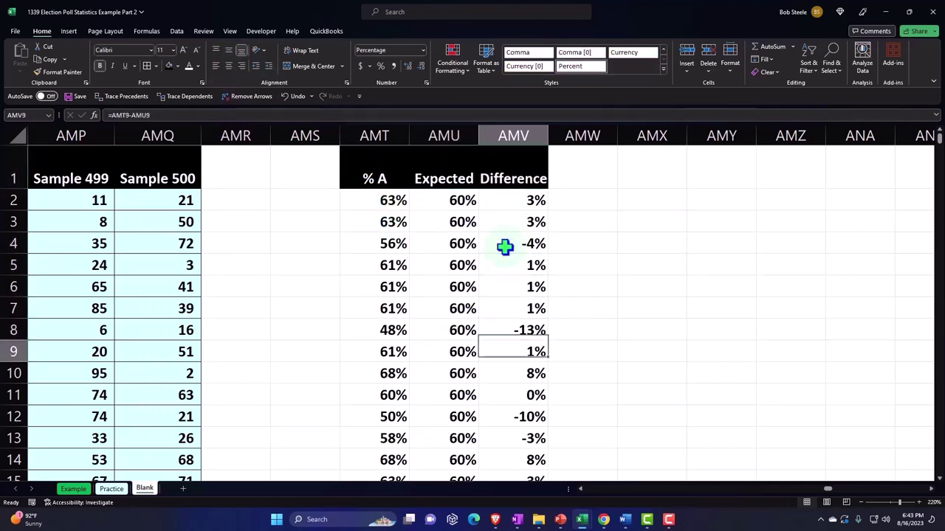
key(Down)
key(Down)
key(Down)
key(Down)
key(Down)
key(Down)
key(Down)
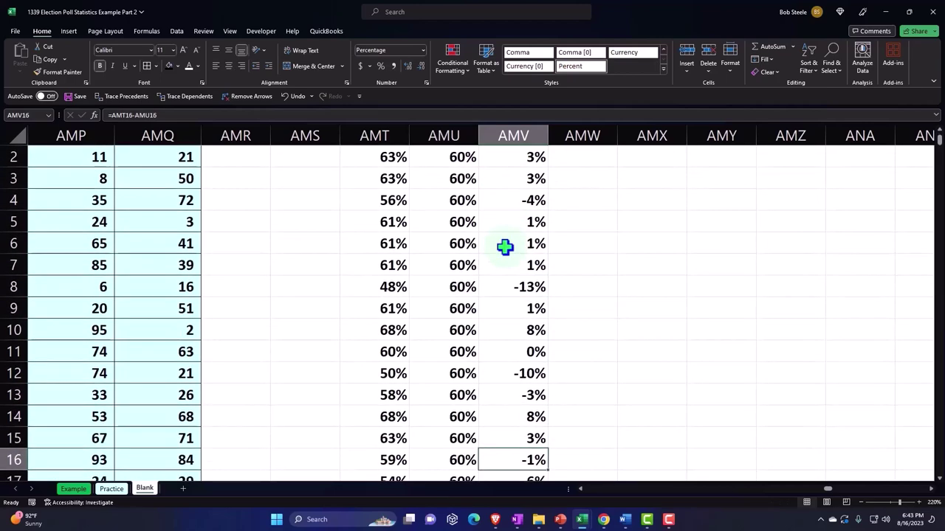
key(Down)
key(Down)
key(Down)
key(Down)
key(Down)
key(Down)
key(Down)
key(Down)
key(Down)
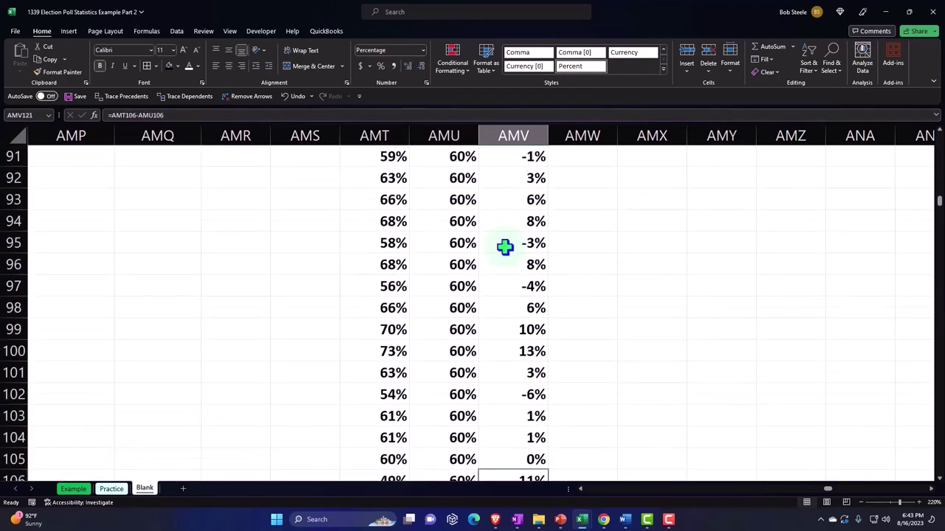
key(Down)
key(Down)
key(Down)
key(Down)
key(Down)
key(Down)
key(Down)
key(Down)
key(Down)
key(Down)
key(Down)
key(Down)
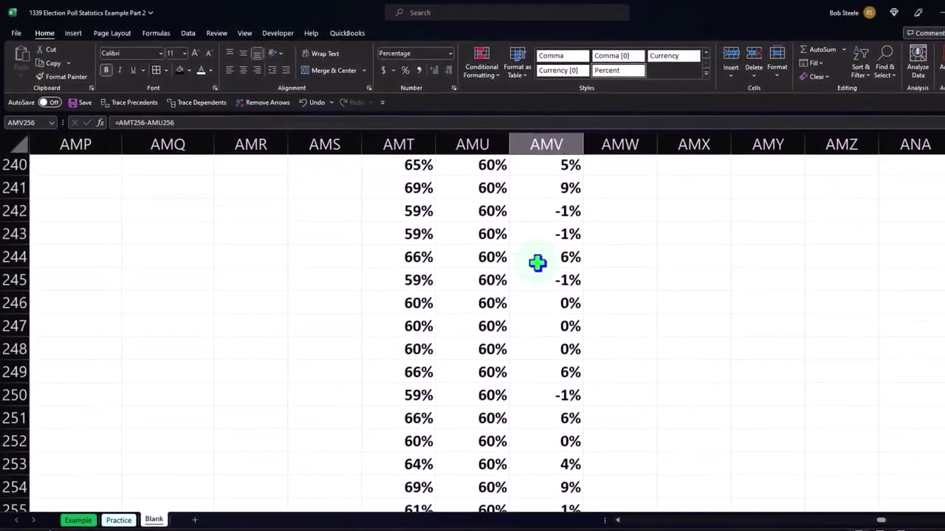
key(Down)
key(Down)
key(Down)
key(Down)
key(Down)
key(Down)
key(Down)
key(Down)
key(Down)
key(Down)
key(Down)
key(Down)
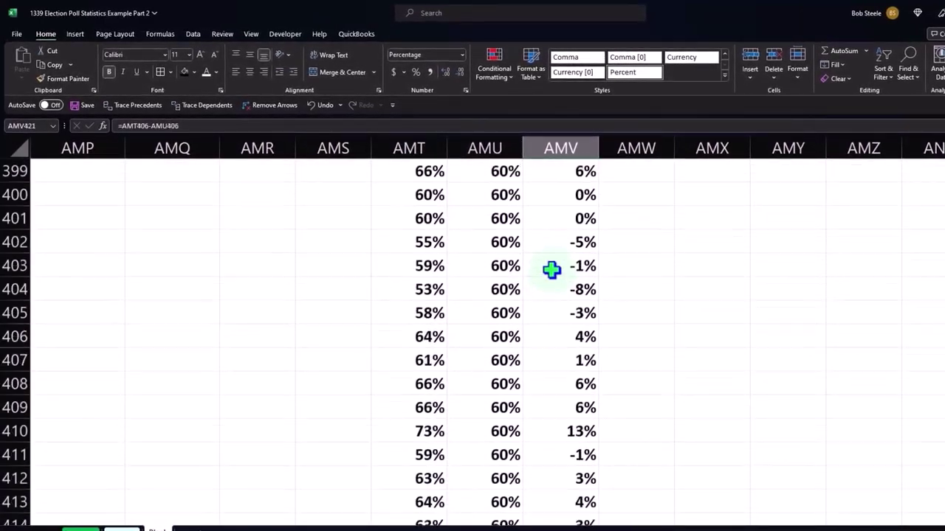
key(Down)
key(Down)
key(Down)
key(Down)
key(Down)
key(Down)
key(Down)
key(Down)
key(Down)
key(Down)
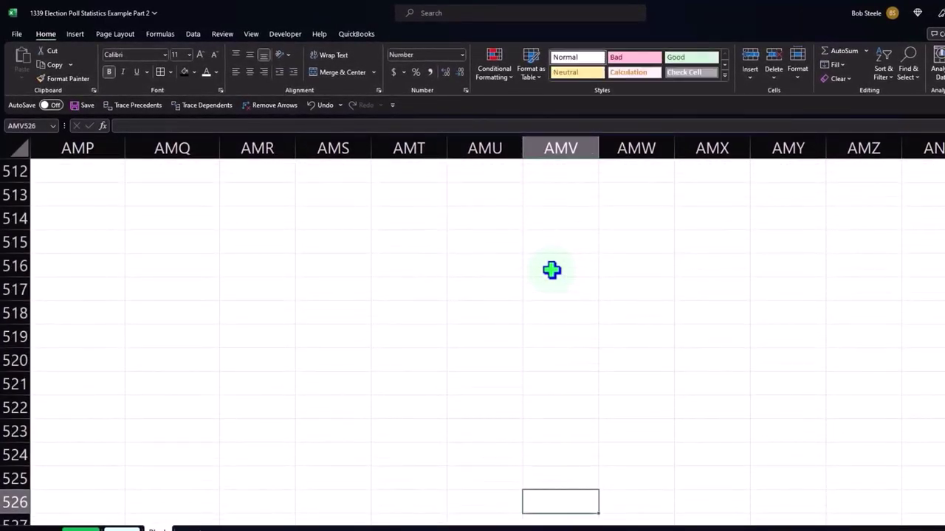
scroll(551, 270, up, 3)
scroll(547, 277, up, 5)
scroll(544, 285, down, 1)
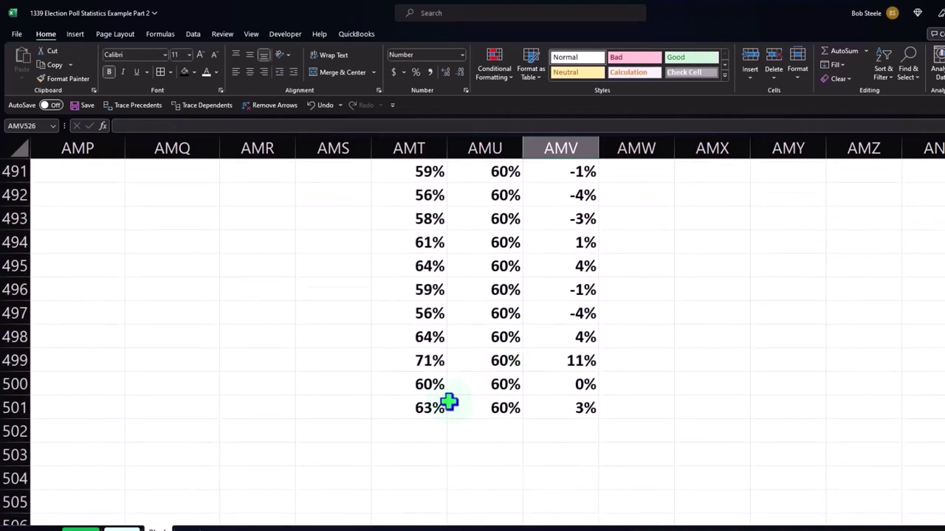
- Label AMS502 'Average' and enter =AVERAGE(AMT2:AMT501) in AMT502
click(317, 431)
text(Average)
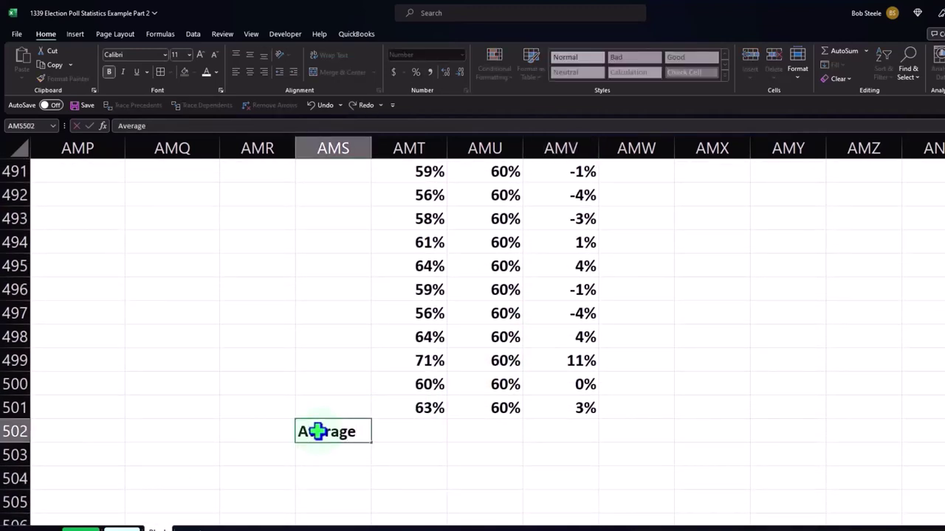
key(Tab)
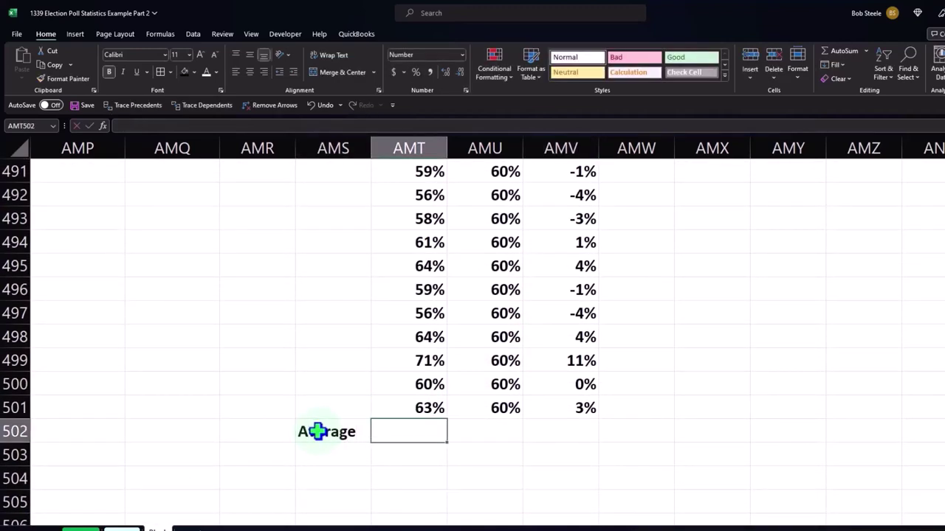
text(=average)
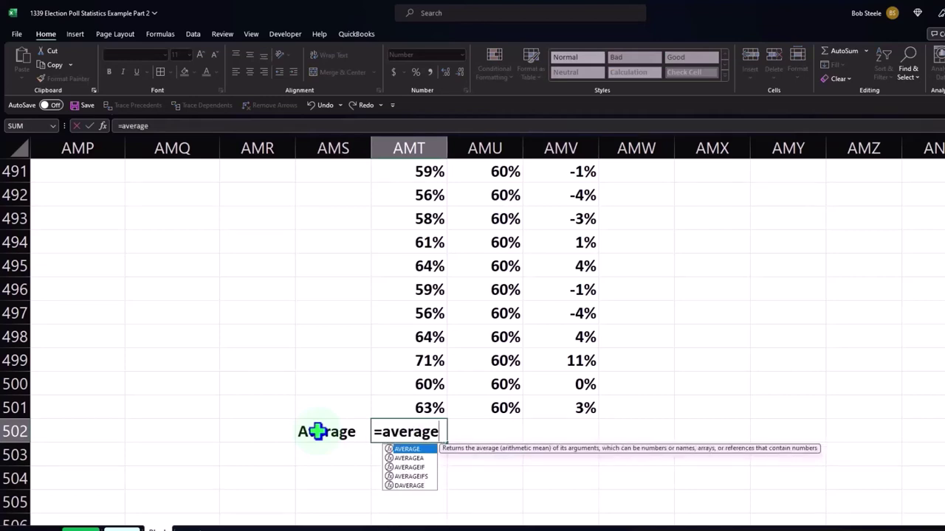
text(()
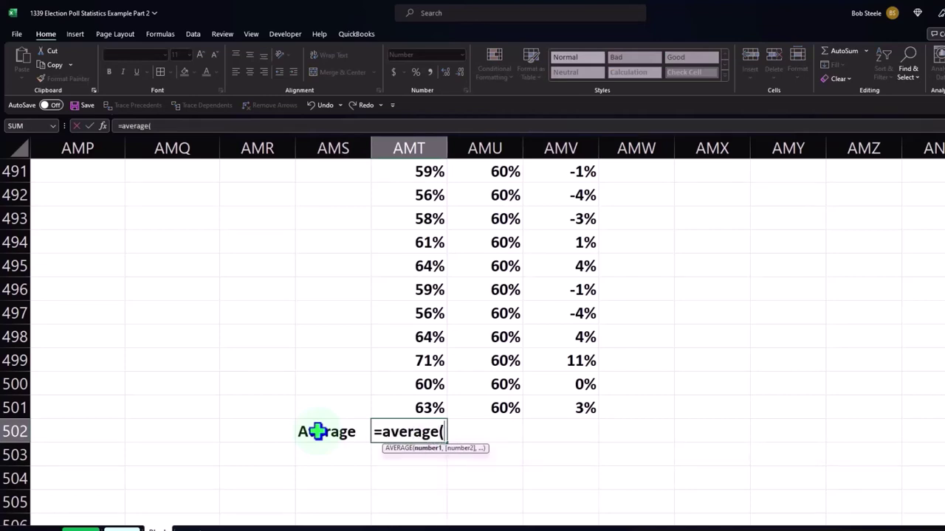
key(Up)
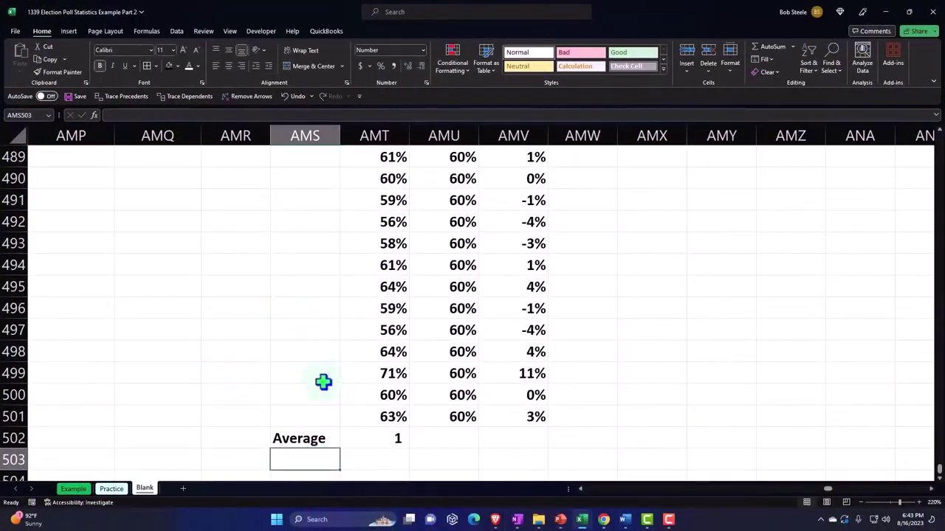
click(370, 436)
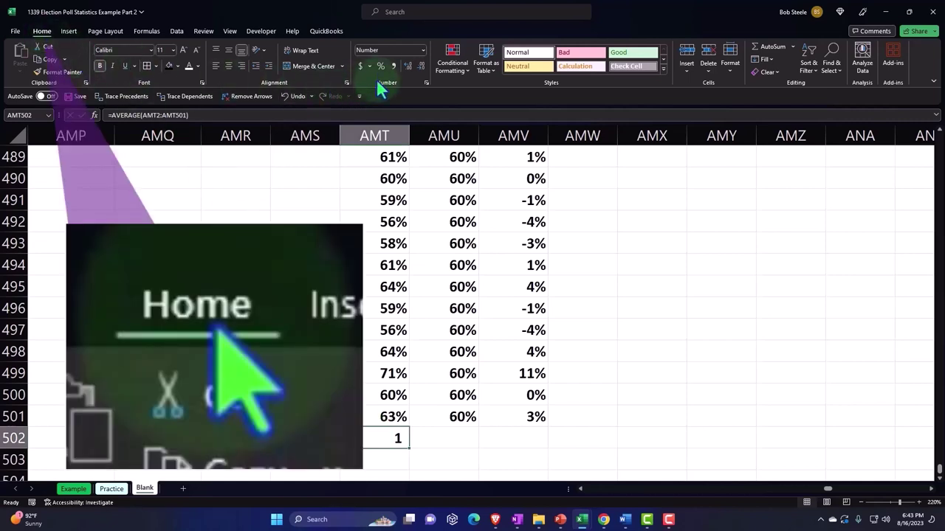
- Format the average as a percentage with two decimals, showing 60.09%
click(379, 68)
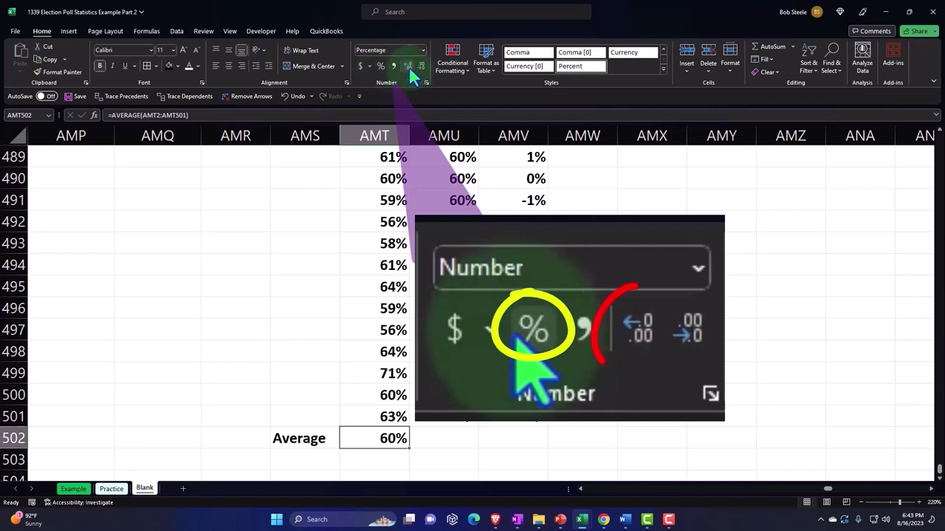
click(409, 66)
click(409, 67)
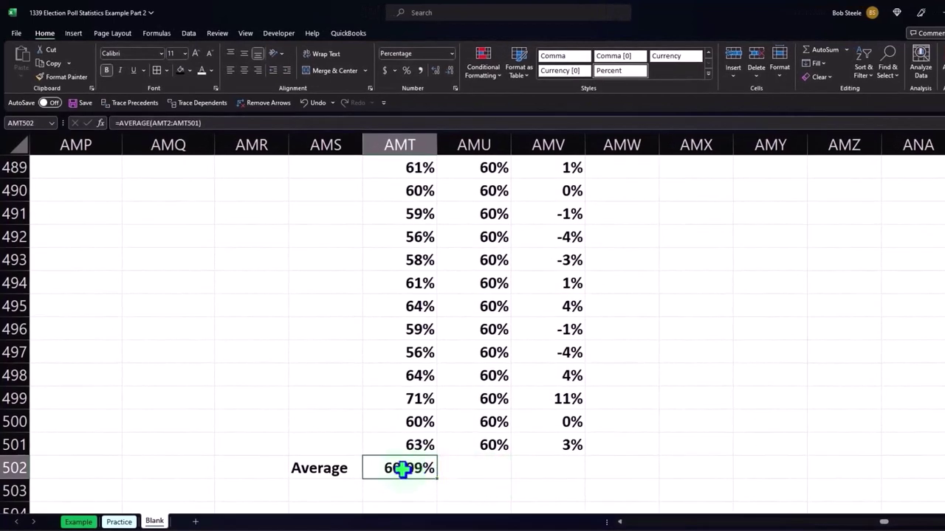
- Fill the table from the header row down to the Average row with light blue
drag(331, 468, 520, 466)
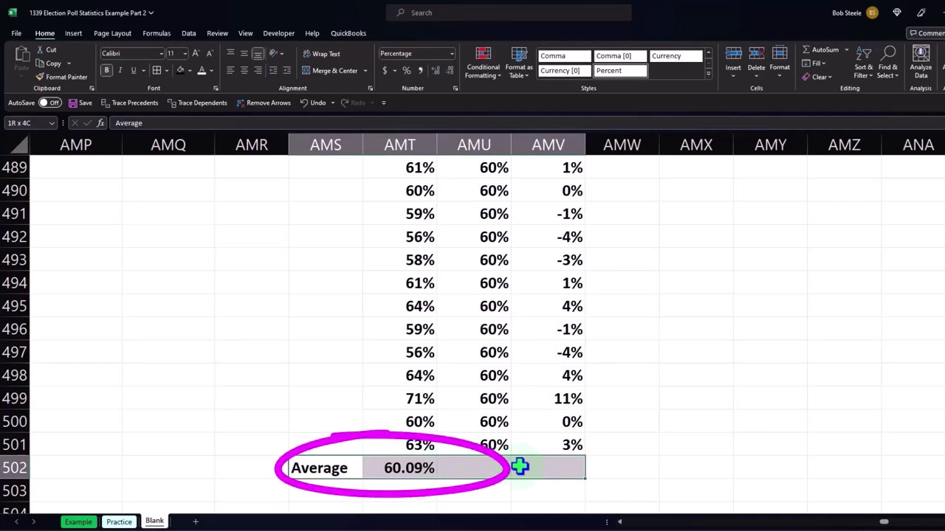
drag(520, 467, 490, 4)
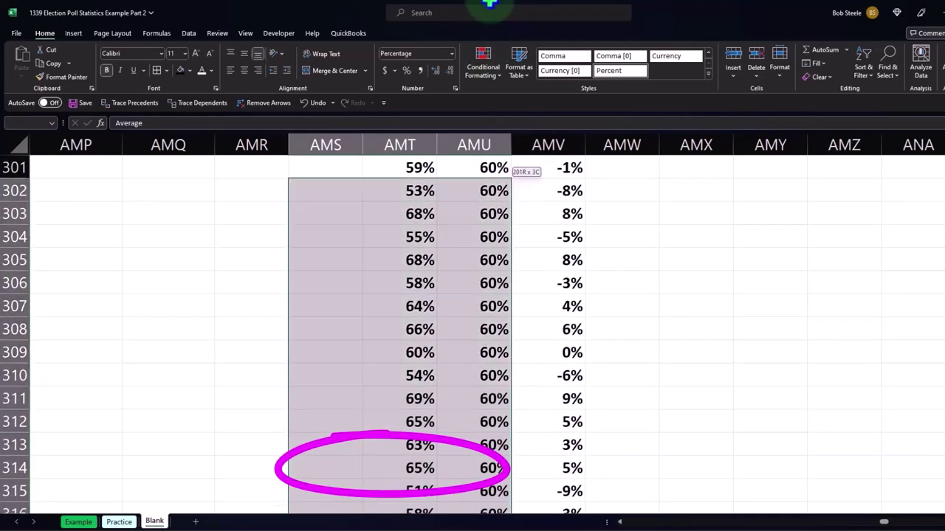
drag(489, 4, 521, 213)
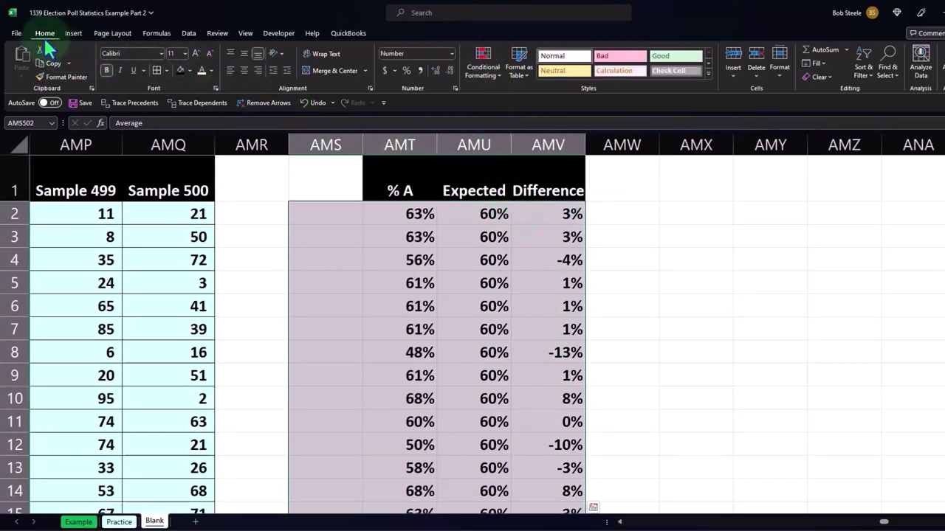
click(158, 70)
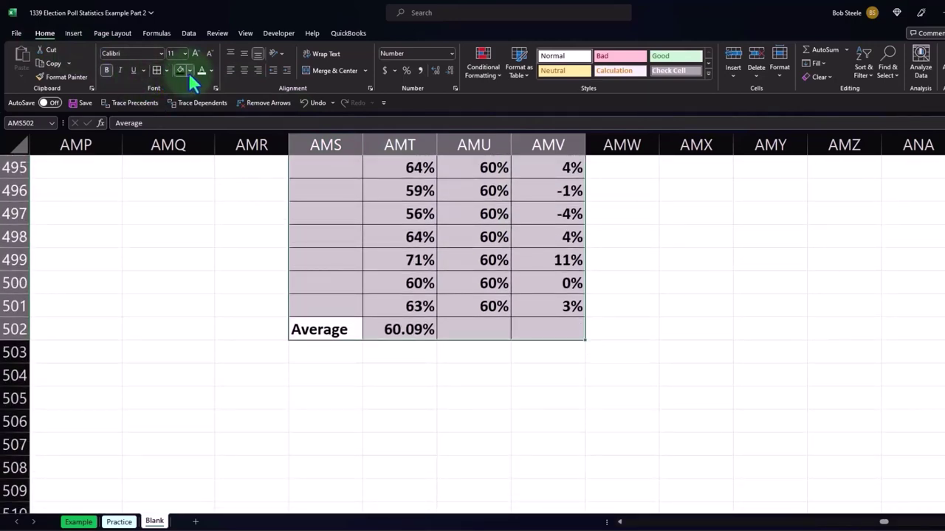
click(189, 71)
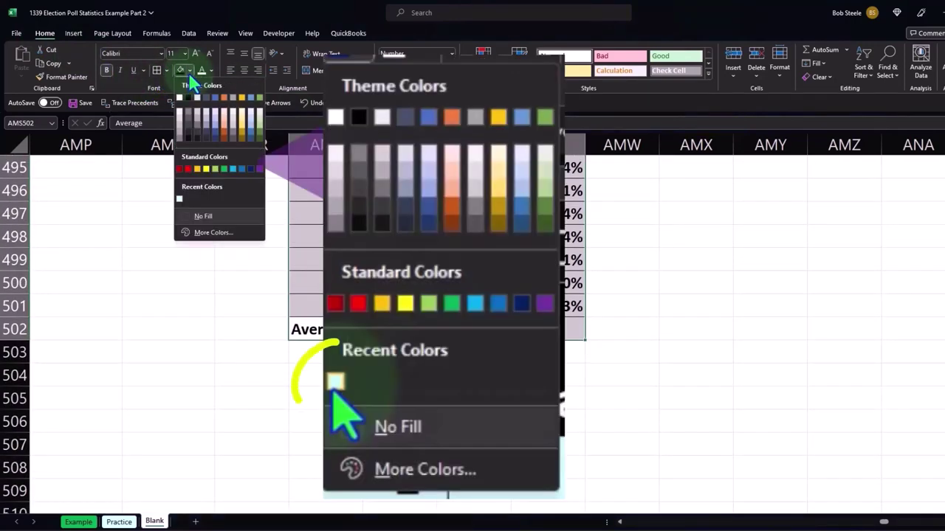
click(180, 200)
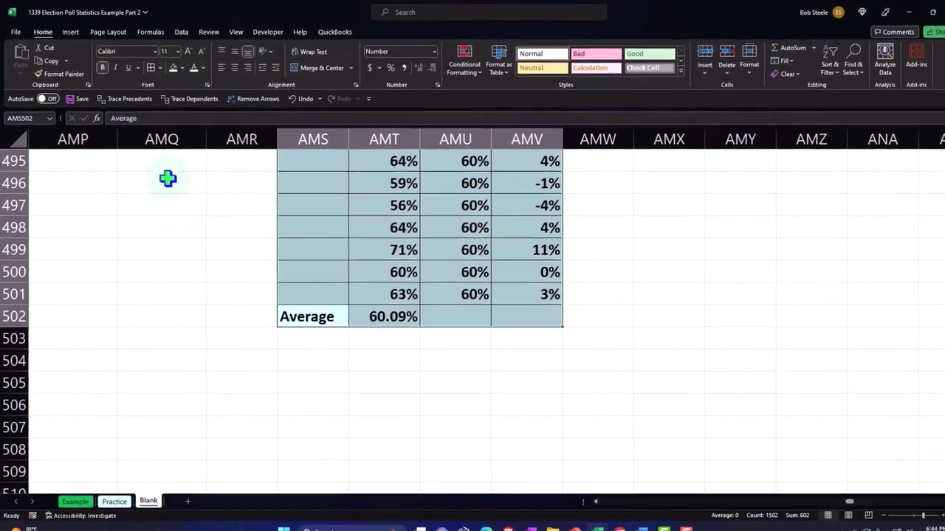
- Give header cell AMS1 a black fill so the header band is continuous
drag(939, 472, 918, 127)
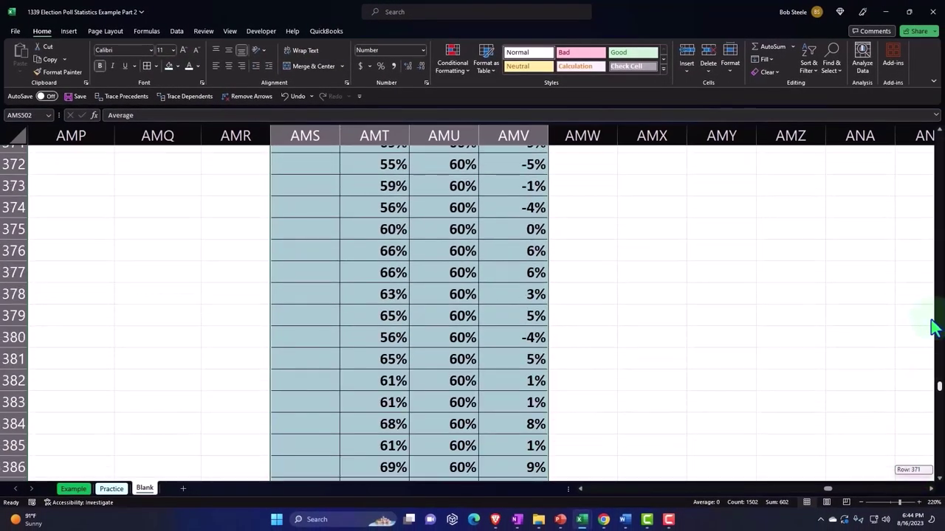
drag(668, 171, 654, 198)
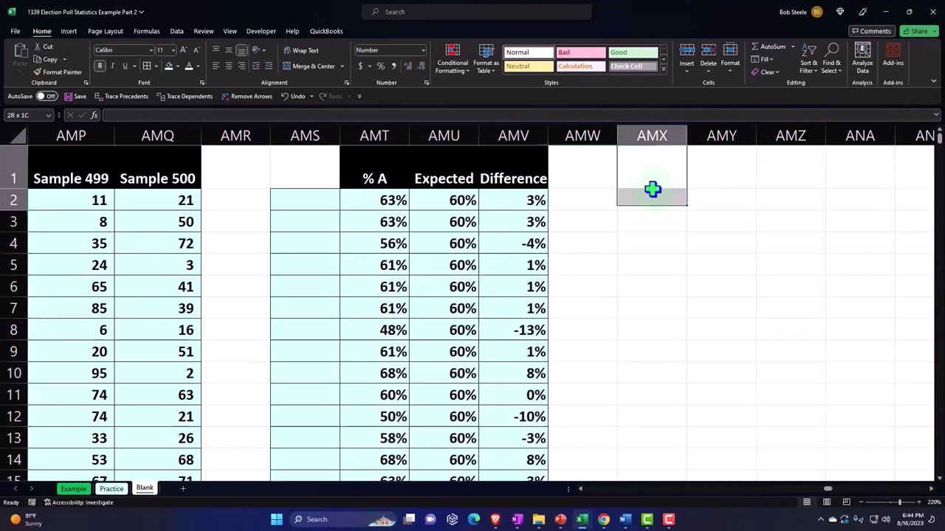
click(306, 174)
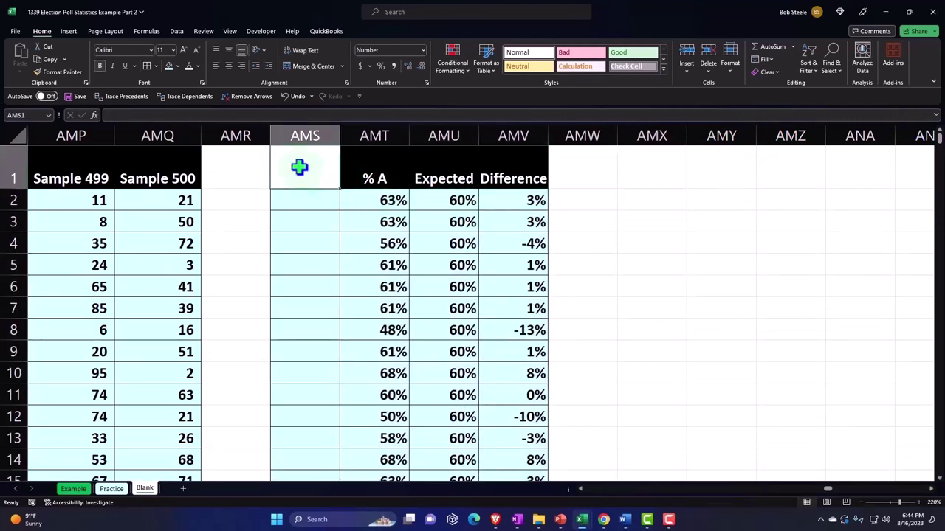
click(177, 65)
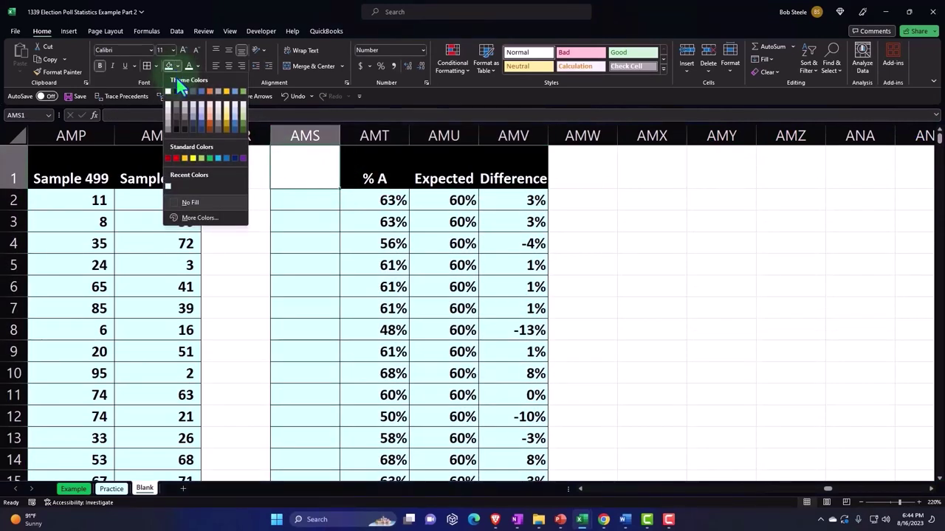
click(176, 92)
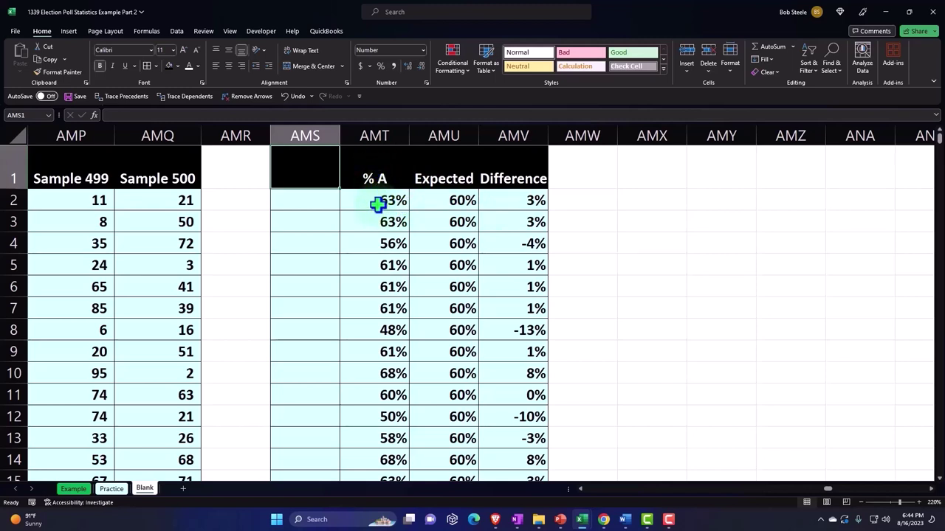
click(378, 200)
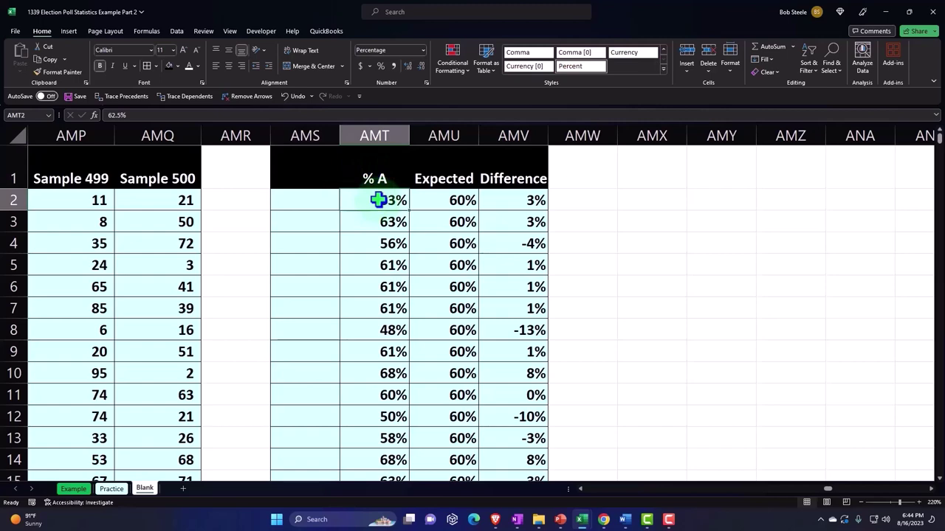
- Select AMT2:AMT501, the 500 % A values, excluding the Average row at 502
key(ctrl+shift+Down)
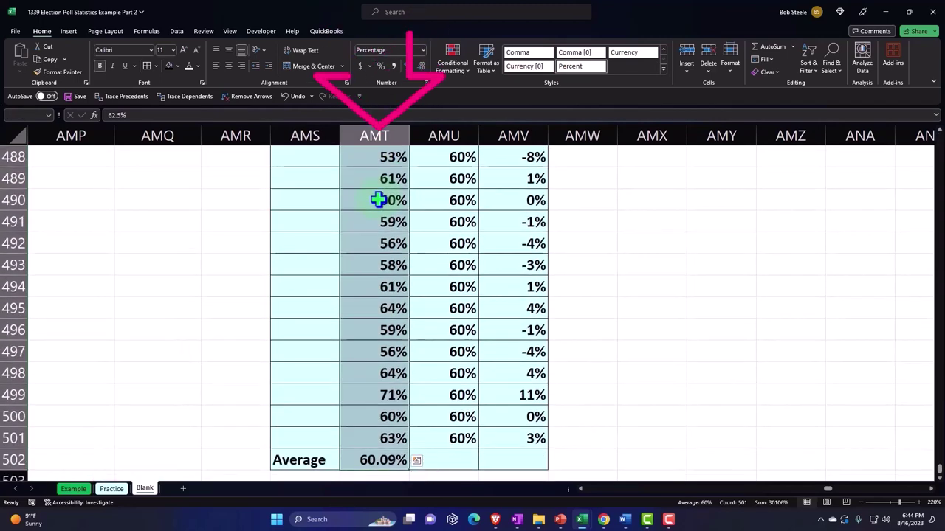
key(shift+Up)
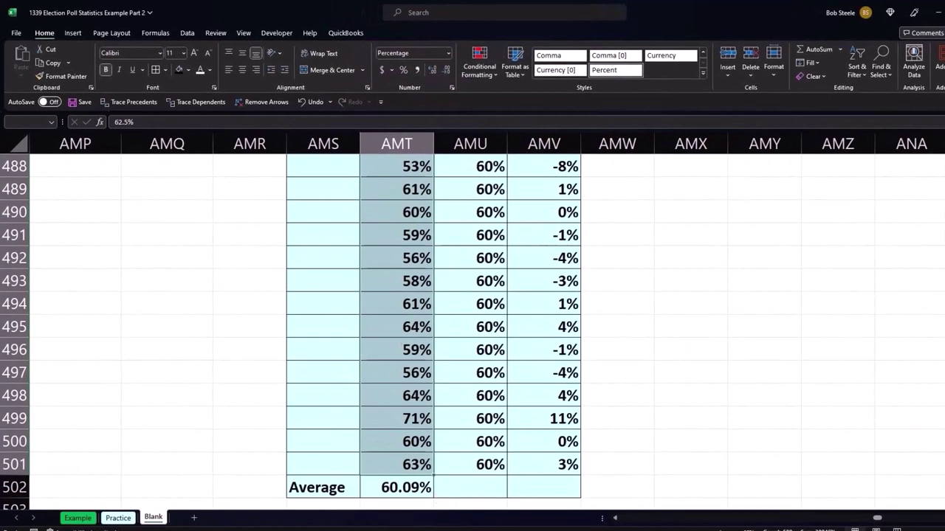
key(ctrl+shift+Up)
scroll(666, 364, up, 1)
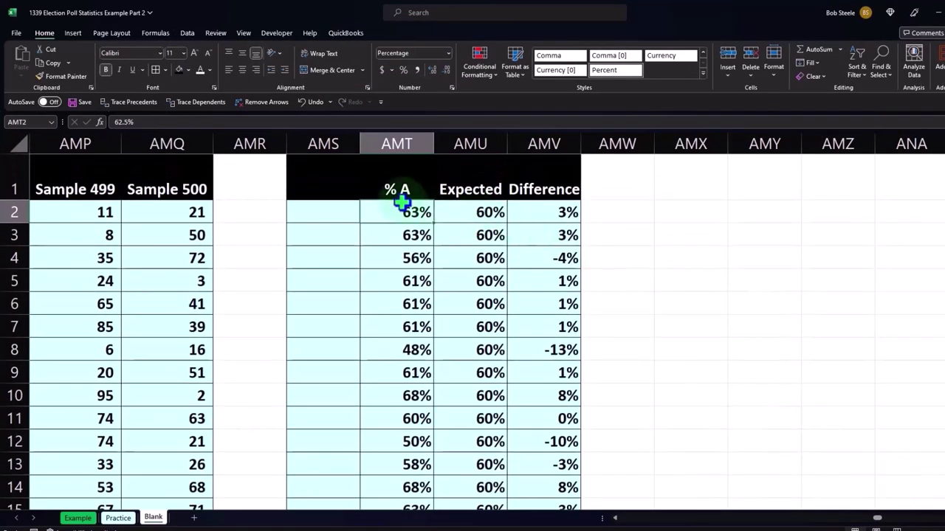
key(ctrl+shift+Down)
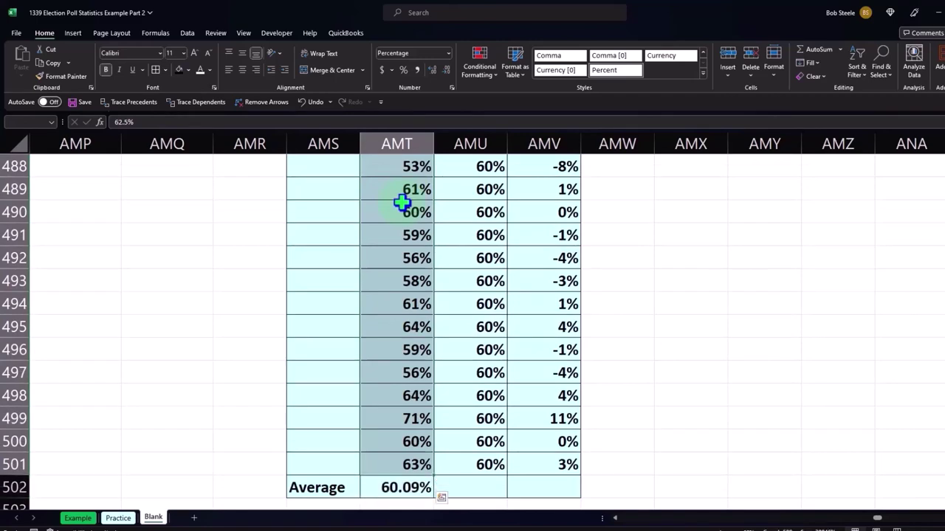
key(ctrl+BackSpace)
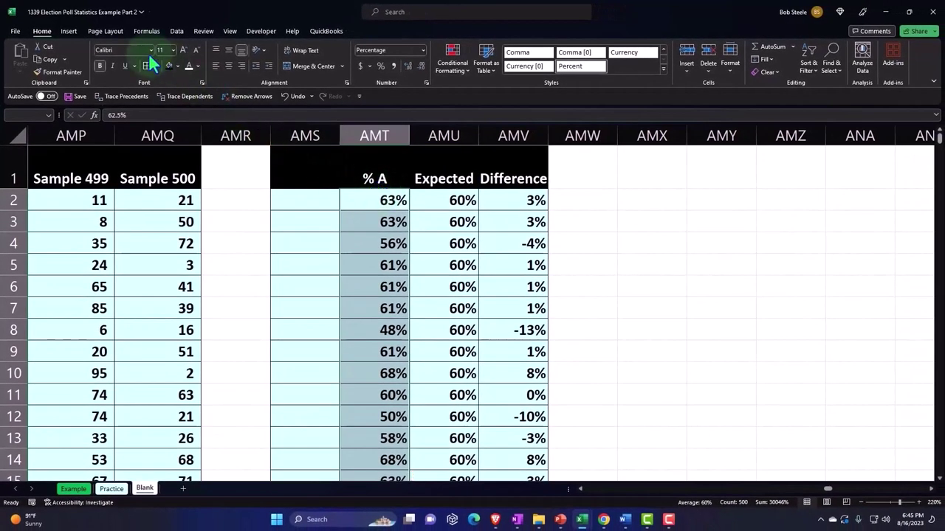
- Insert a Histogram statistic chart of the selected % A values
click(69, 32)
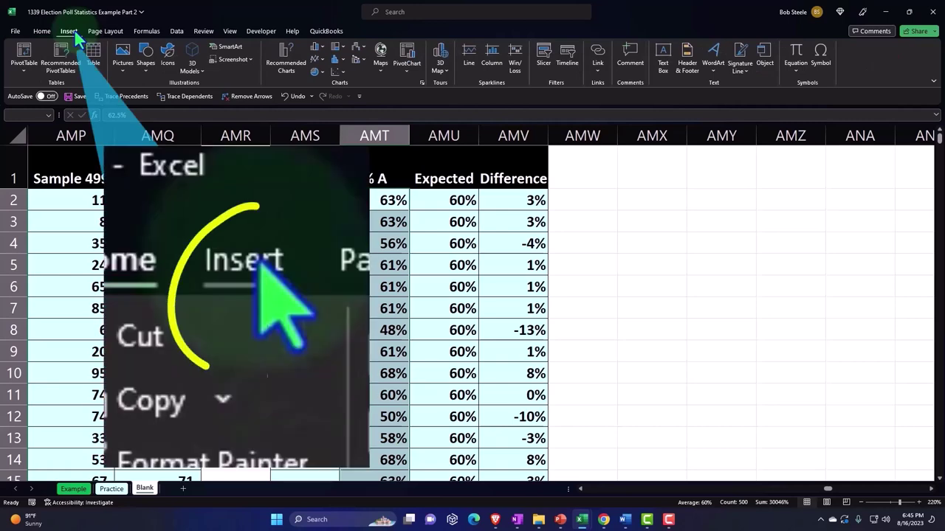
click(341, 71)
click(344, 89)
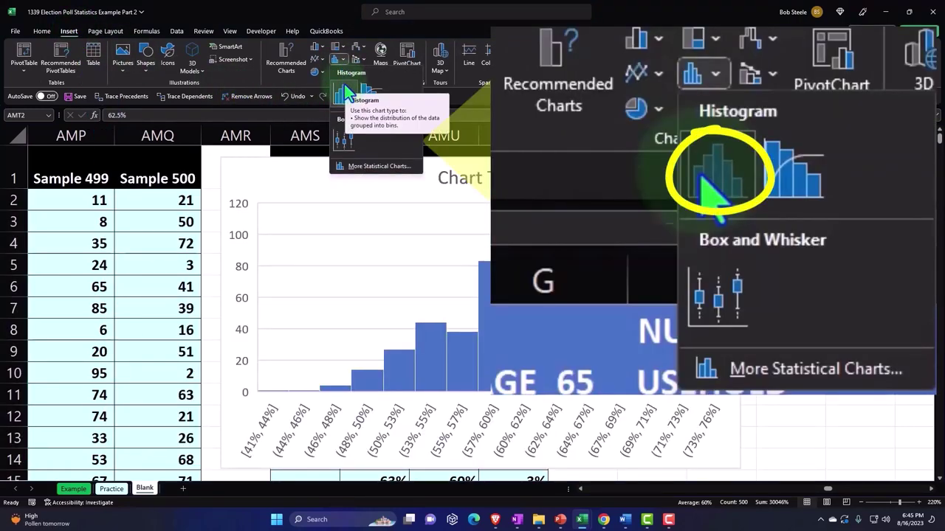
click(346, 92)
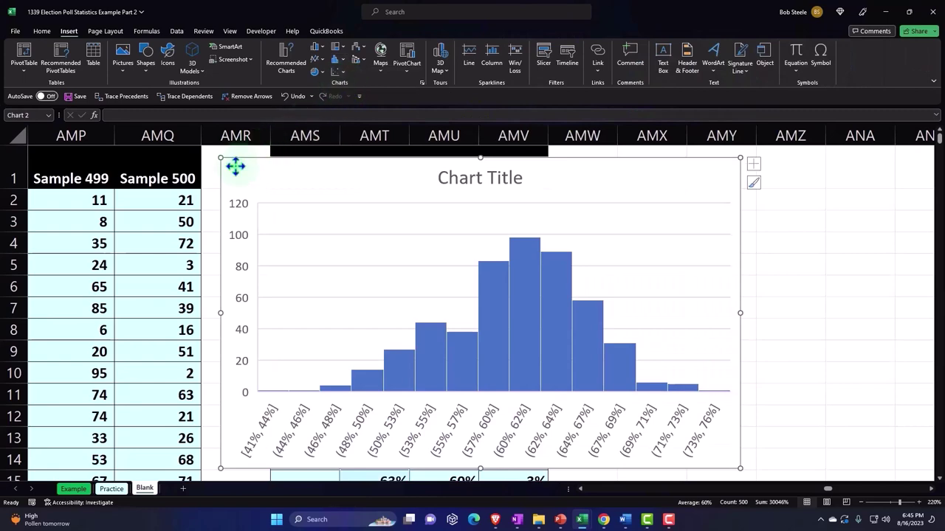
- Move the histogram beside the Difference column, near column AMW
click(780, 332)
scroll(781, 336, down, 2)
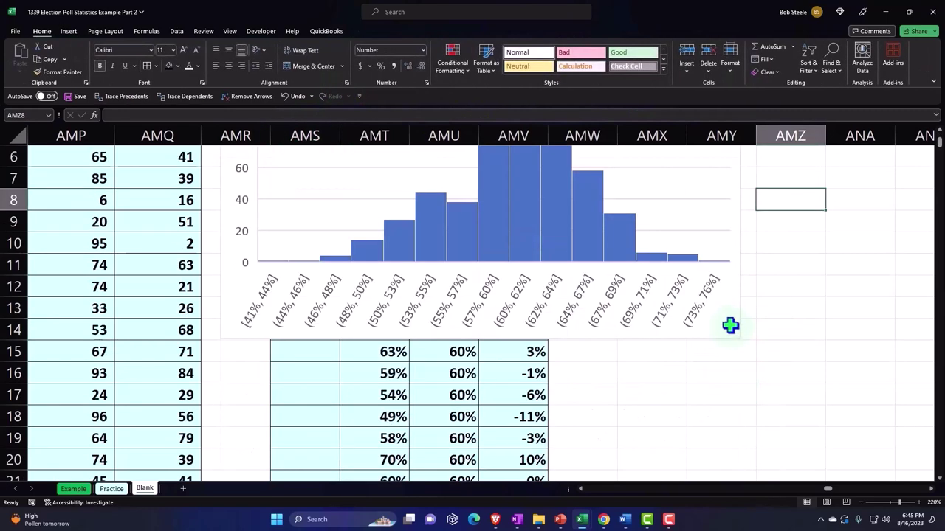
scroll(447, 348, up, 2)
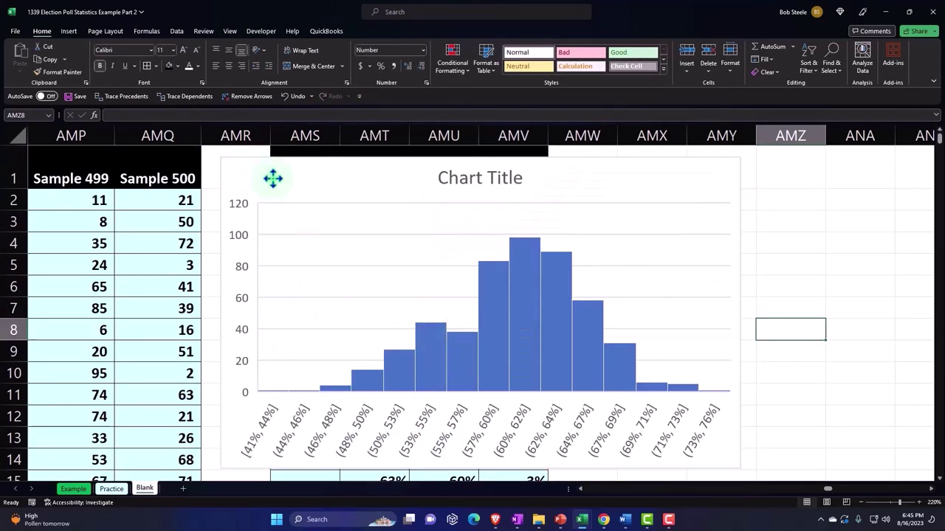
drag(270, 177, 618, 183)
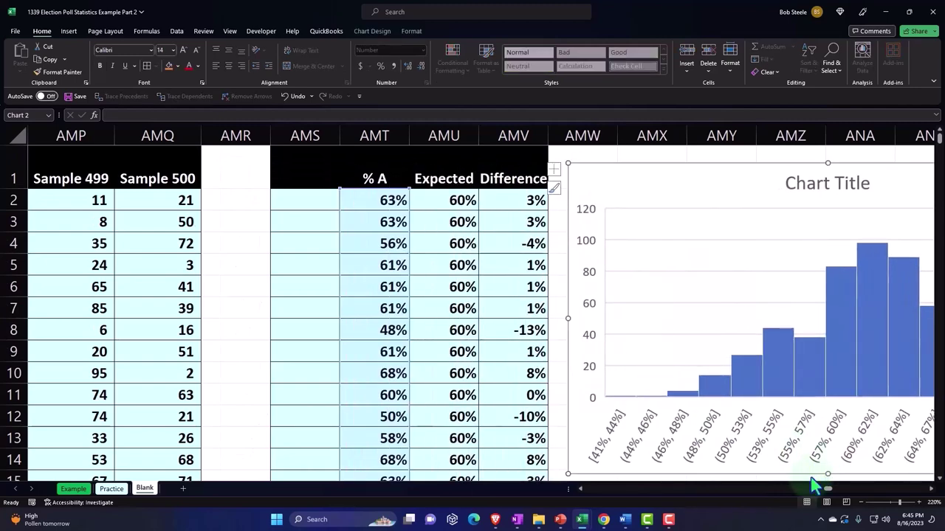
scroll(781, 443, down, 1)
click(783, 462)
key(Right)
key(Right)
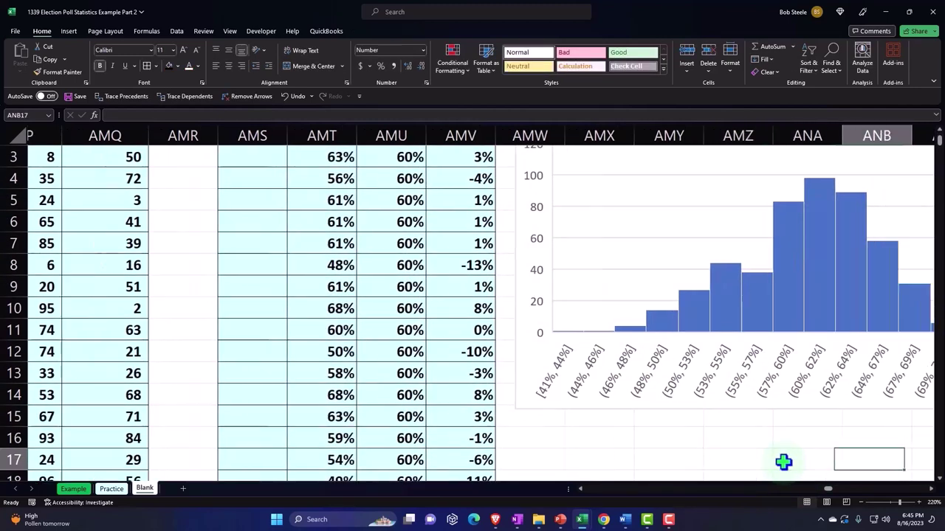
key(Right)
key(Right)
key(Right)
key(Right)
key(Right)
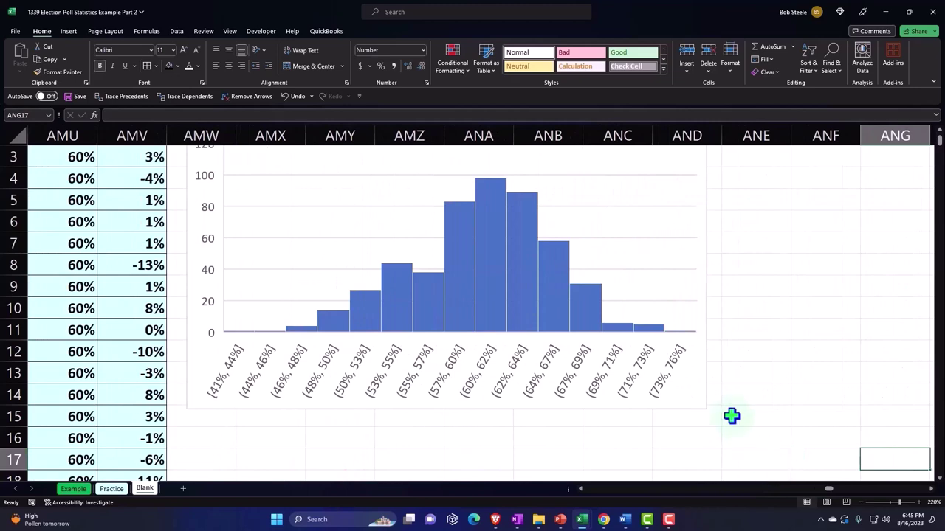
click(701, 393)
- Drag the histogram's corner handle to enlarge it across to column ANF
drag(706, 410, 833, 423)
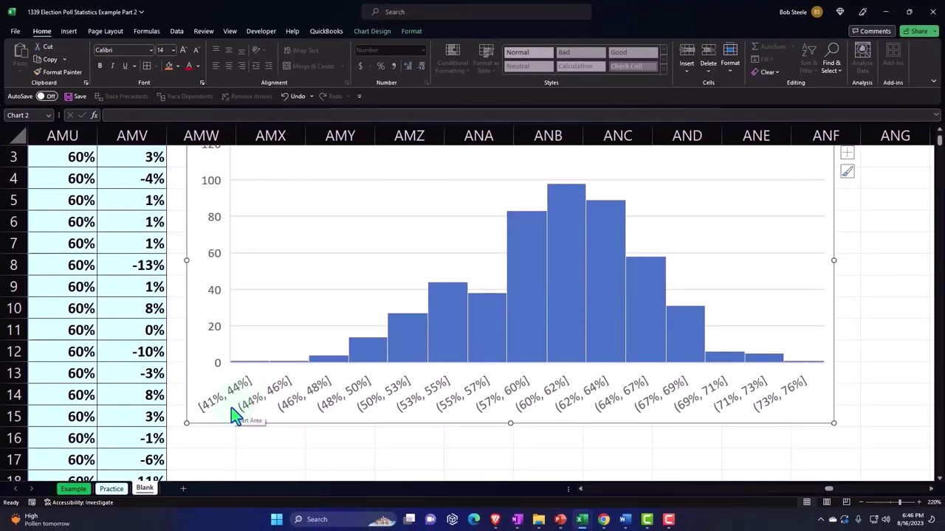
click(83, 267)
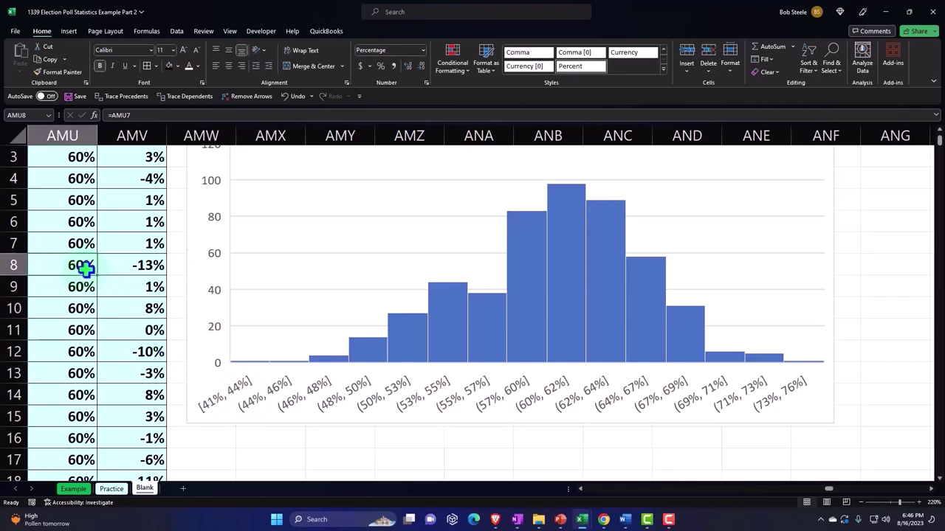
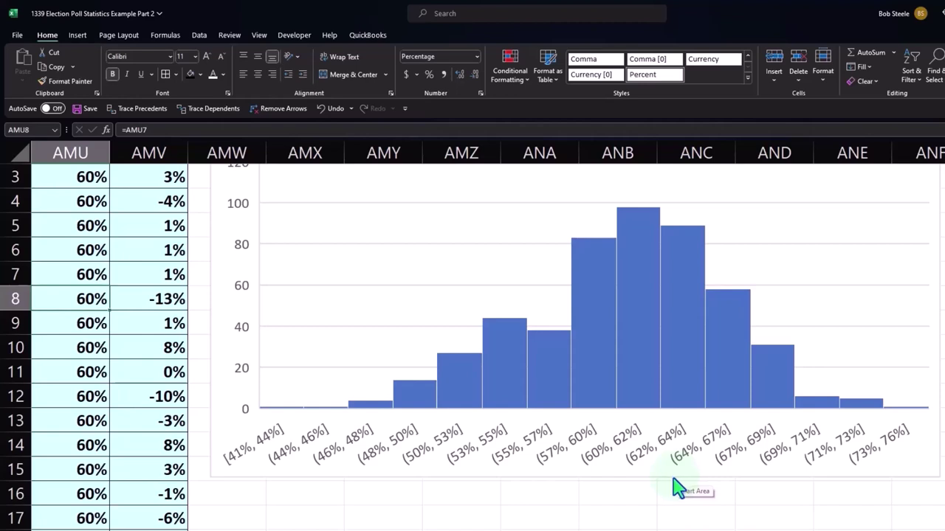
- Select the poll results histogram and delete its chart title
click(689, 514)
click(780, 472)
scroll(780, 472, up, 1)
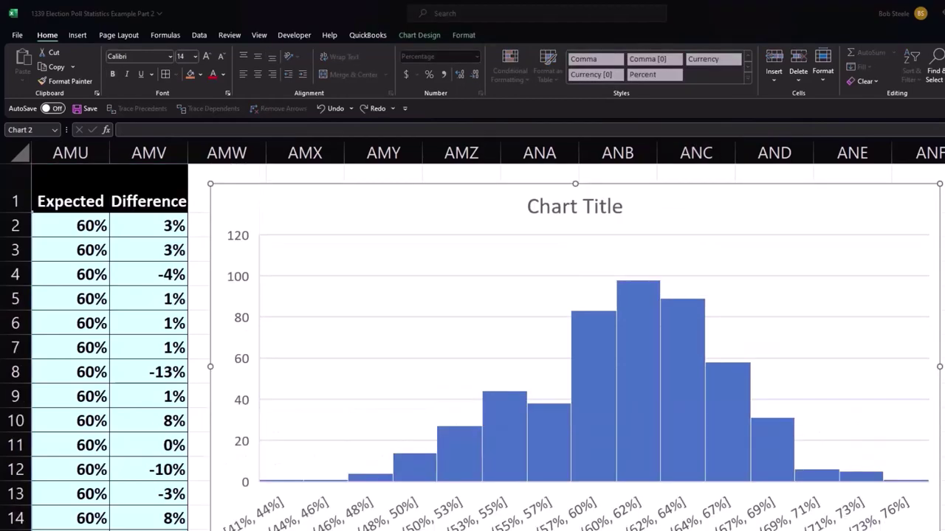
click(568, 209)
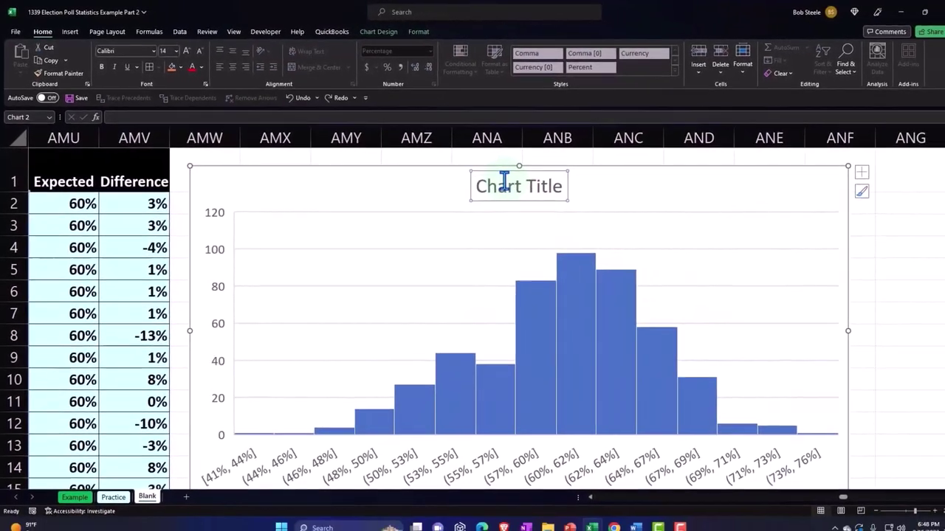
key(Delete)
scroll(546, 406, down, 1)
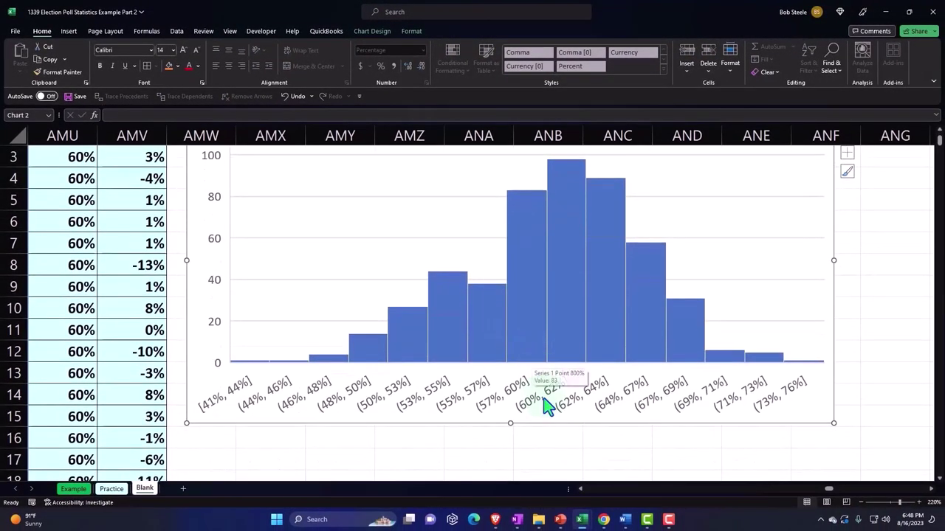
- Set the histogram's horizontal axis to a fixed bin count of 20
double_click(547, 406)
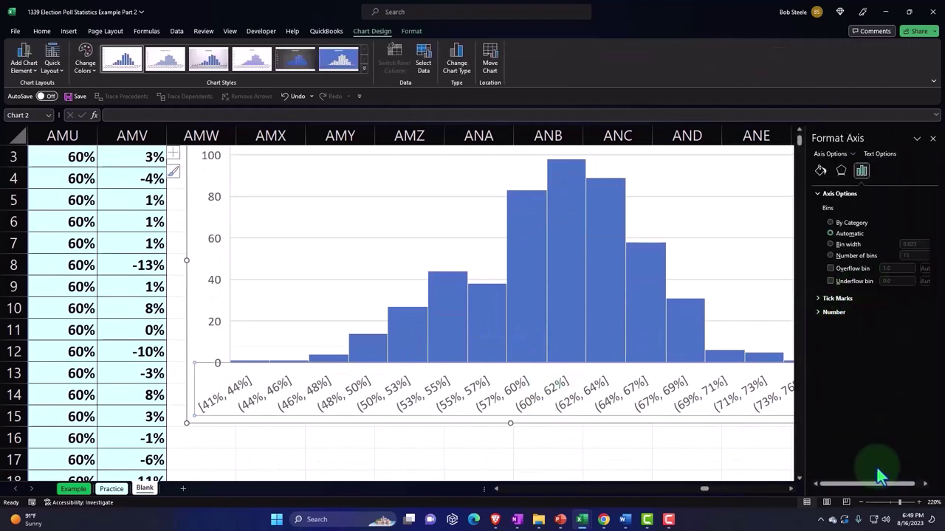
drag(873, 483, 899, 481)
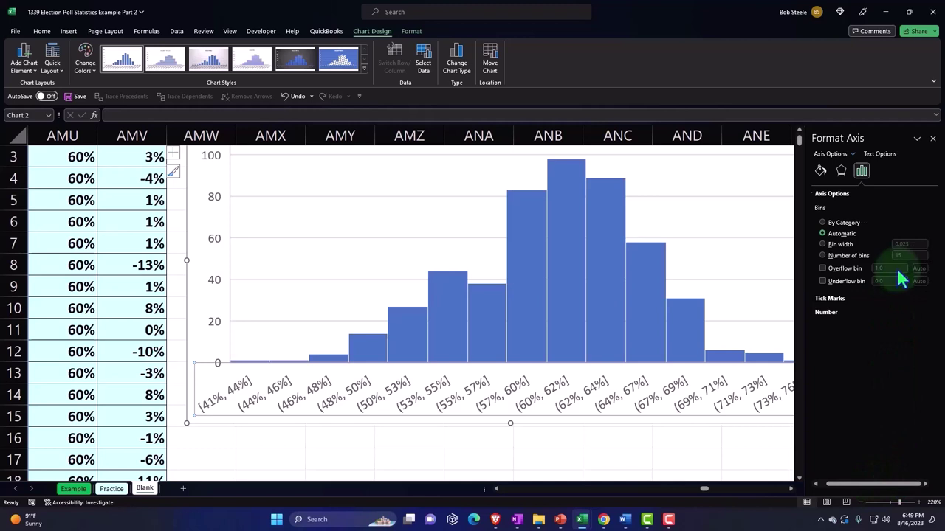
click(822, 255)
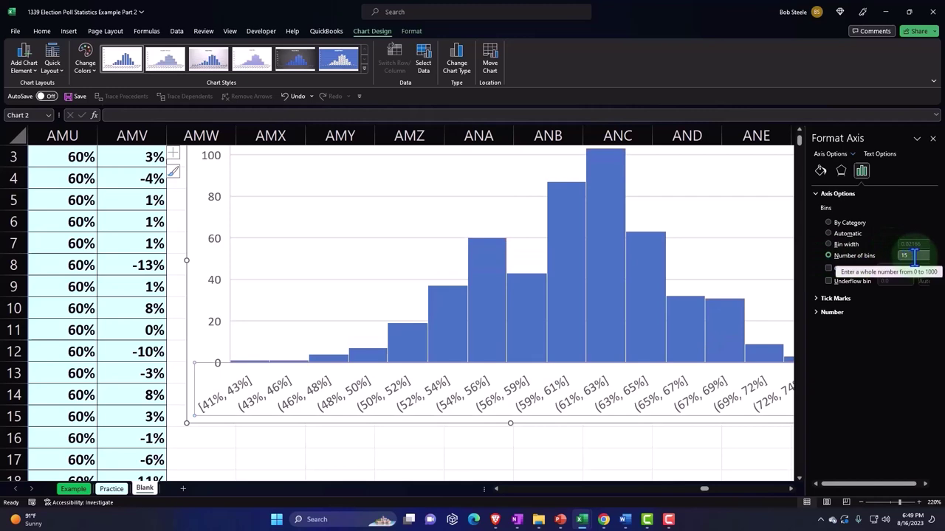
click(913, 256)
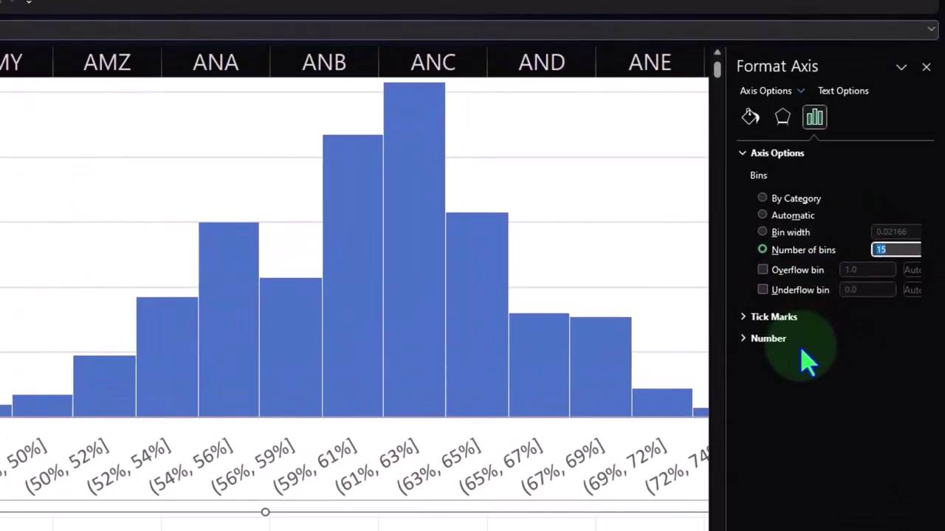
text(20)
key(Tab)
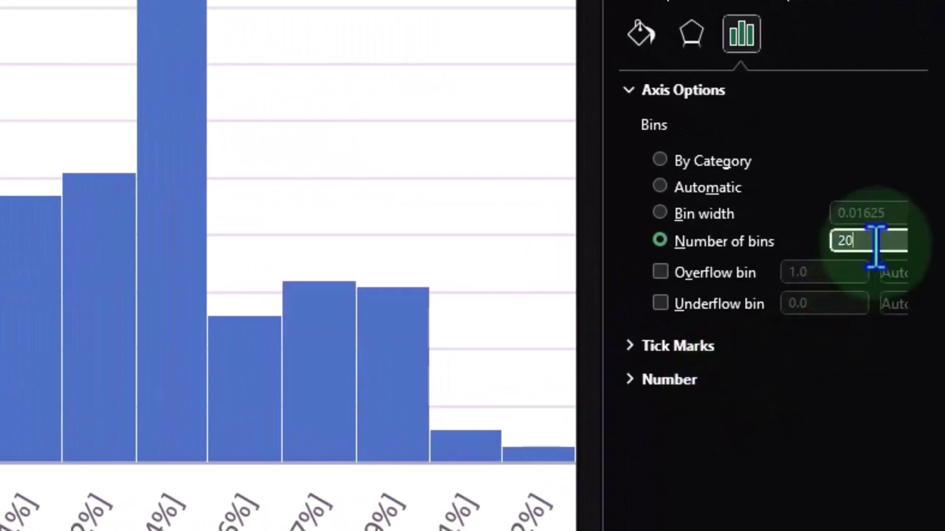
- Try 10 bins, then switch the axis bins back to Automatic
drag(875, 242, 807, 238)
text(10)
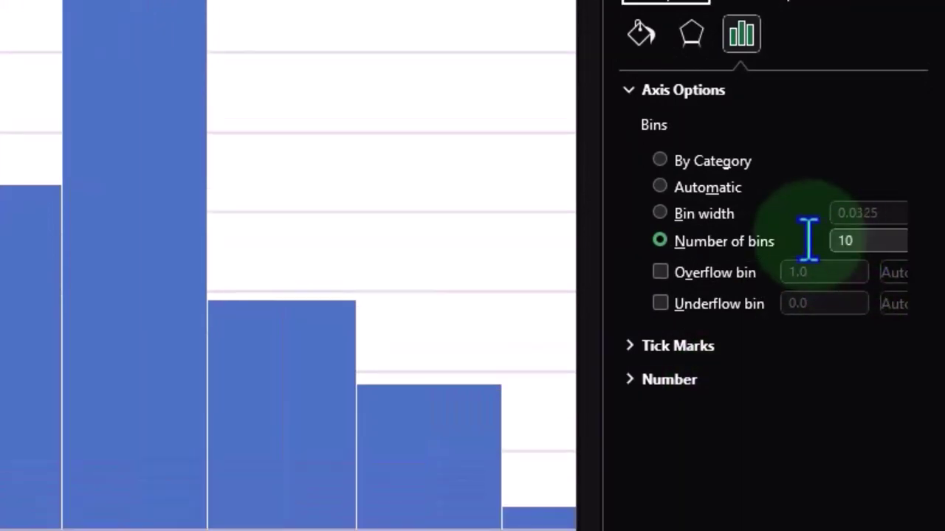
scroll(552, 514, up, 3)
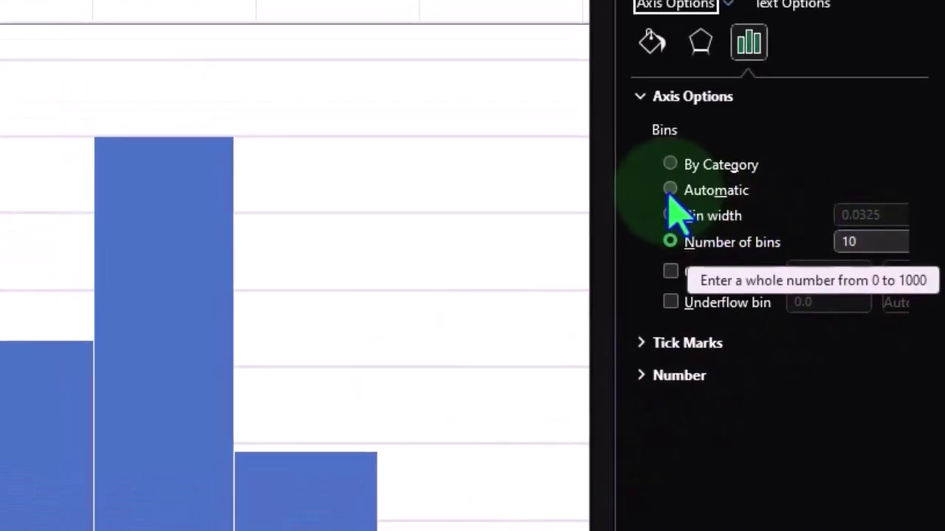
click(670, 191)
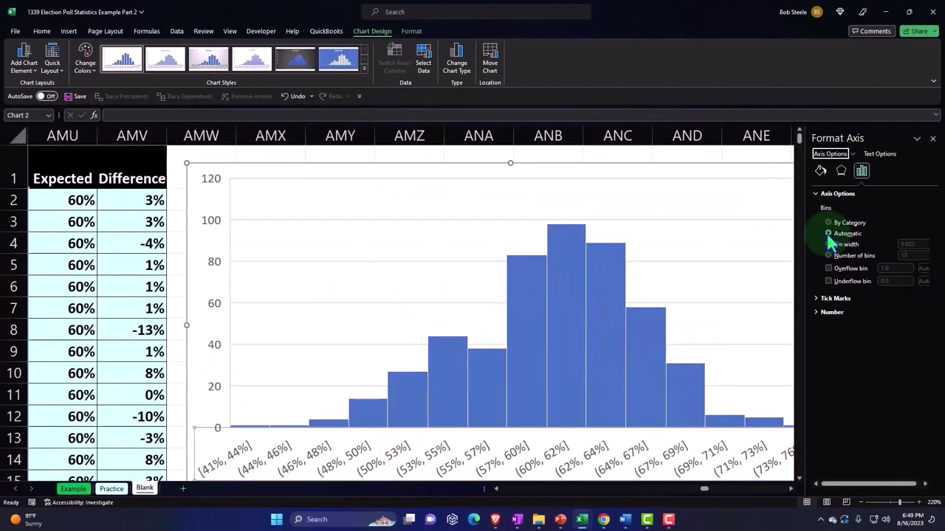
- Close the Format Axis pane and deselect the chart by selecting cell AMZ17
click(932, 138)
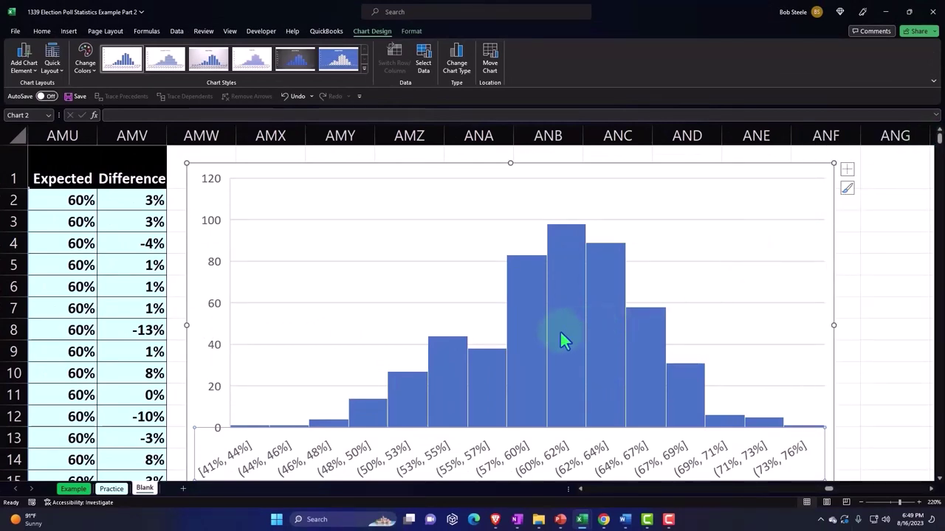
scroll(559, 329, down, 1)
click(406, 459)
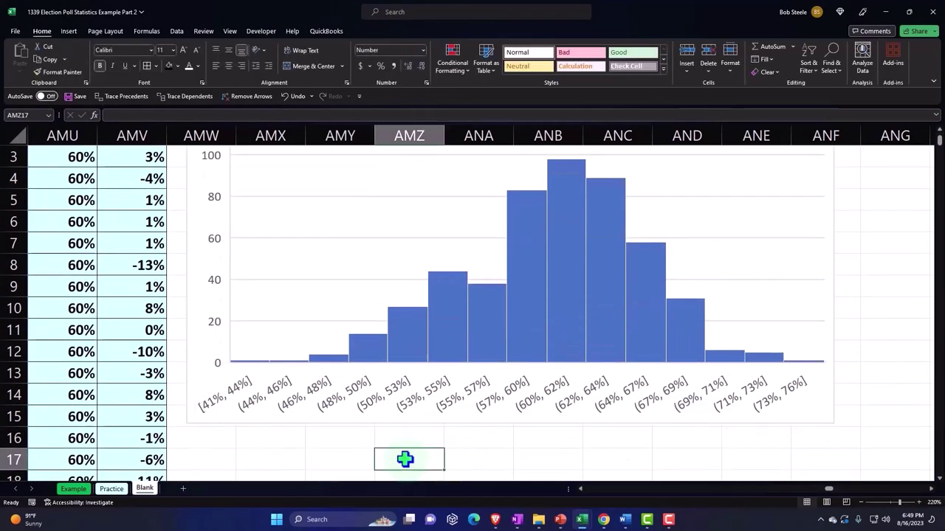